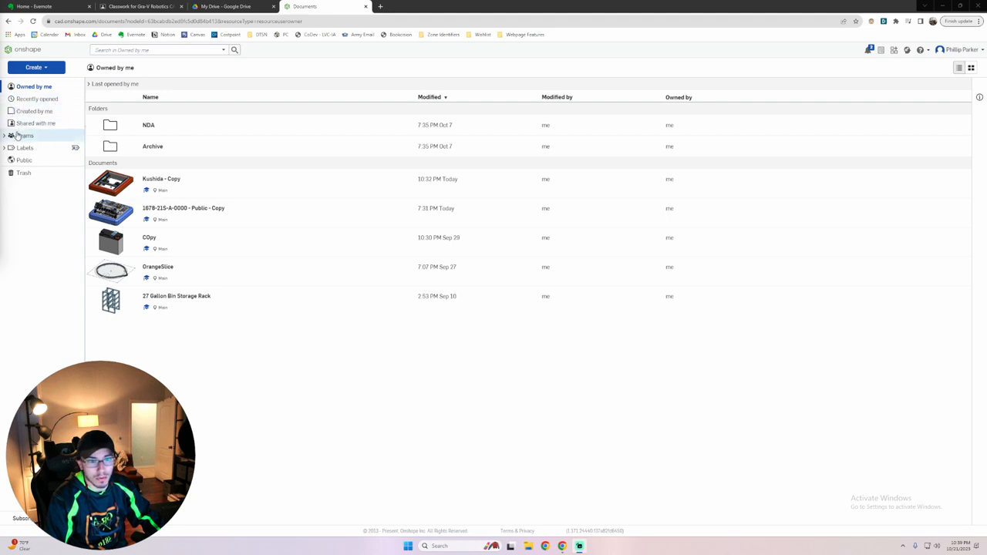
Create a new document owned by me, keeping the default name Untitled document.
left_click(5, 137)
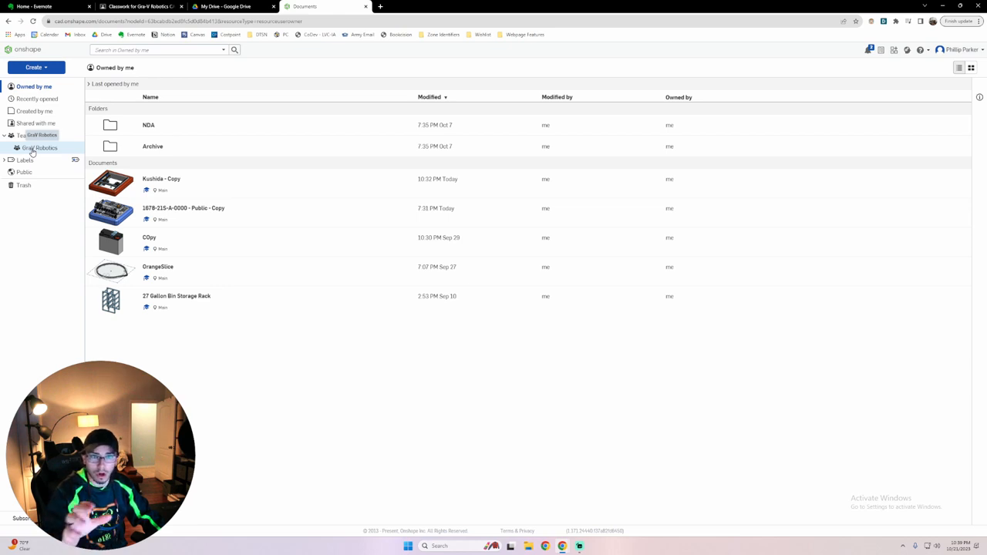
left_click(51, 70)
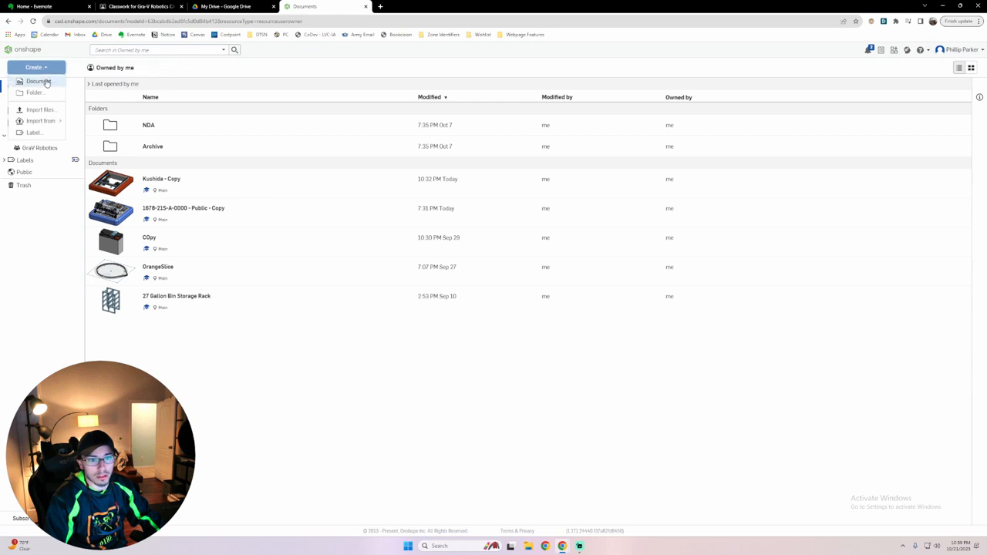
left_click(47, 82)
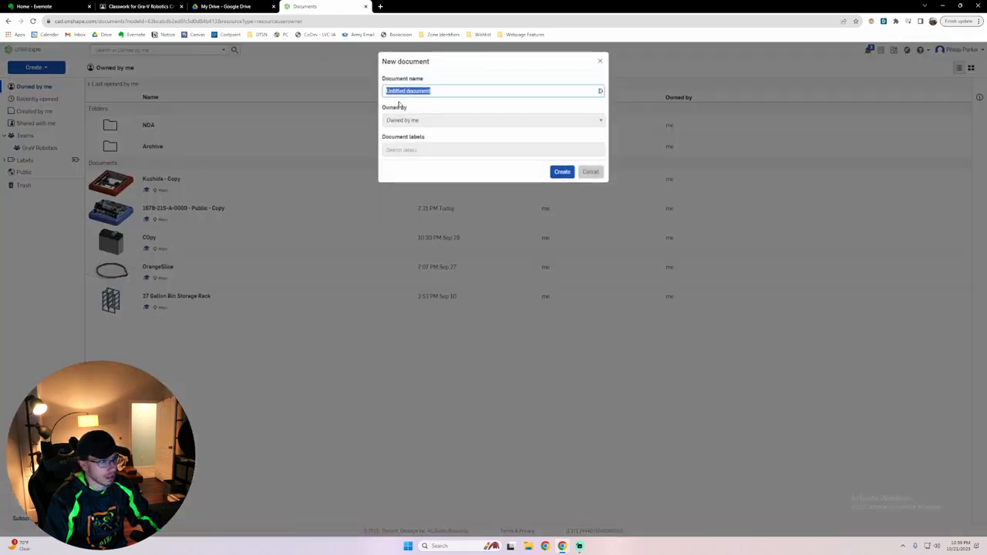
left_click(564, 172)
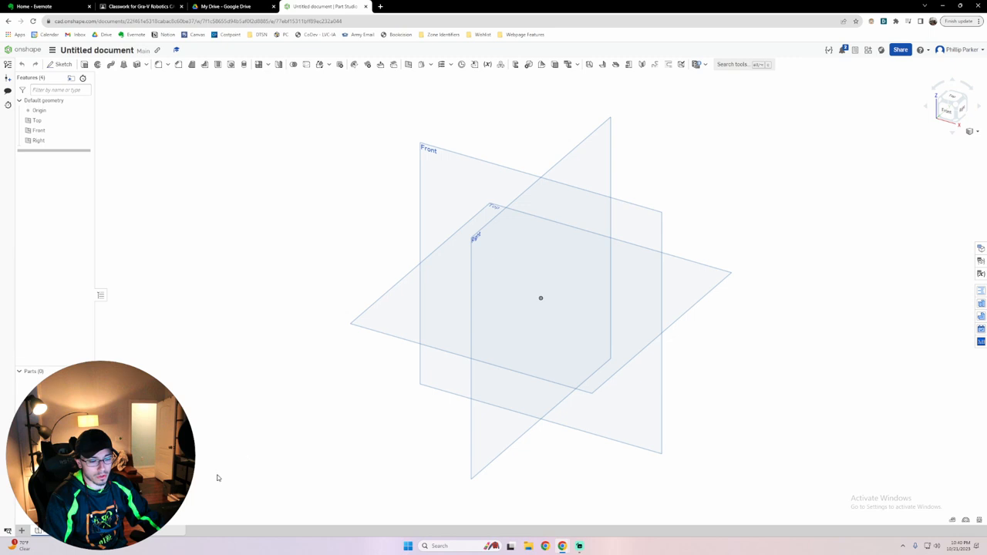
Look at the empty assembly, return to the part studio, and inspect the origin among the default planes.
left_click(145, 531)
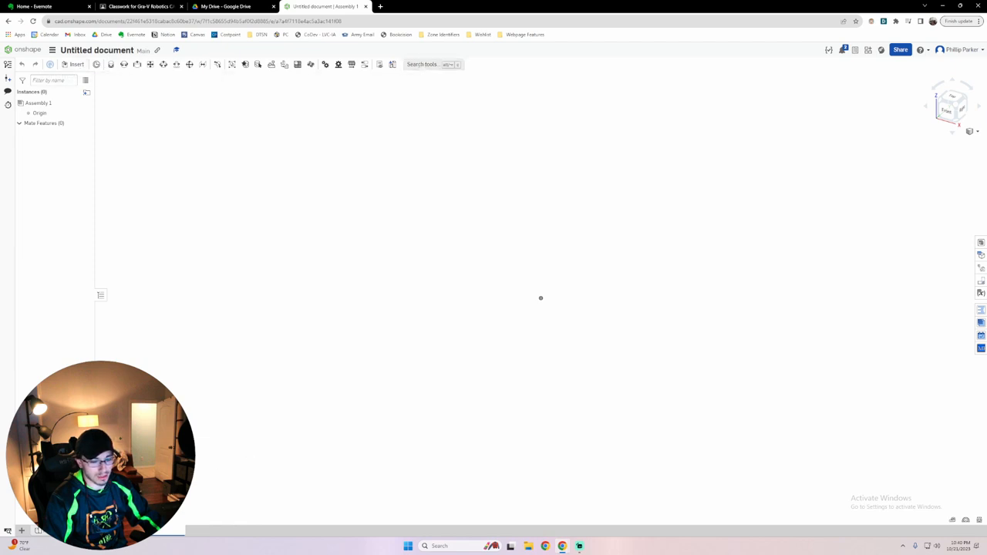
key("alt+Left")
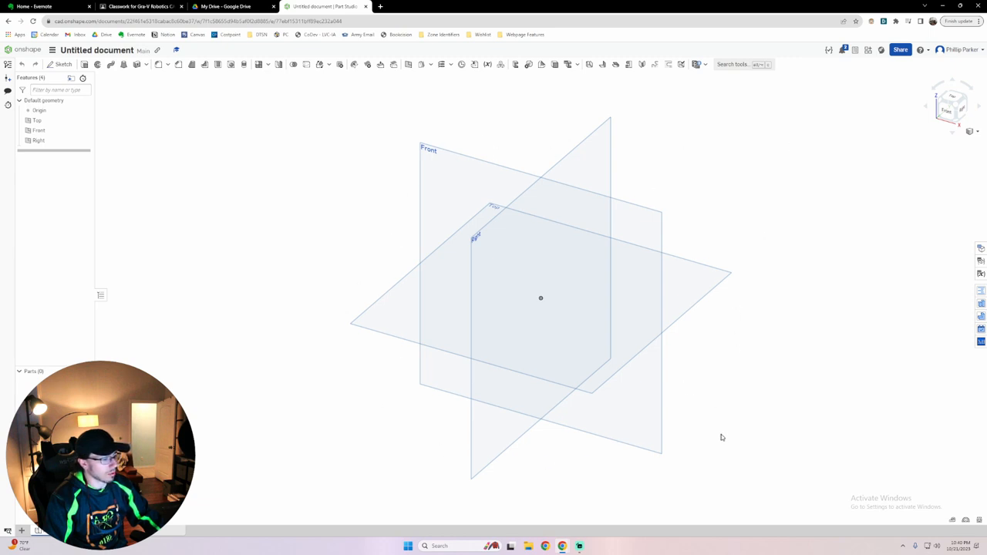
mouse_move(722, 437)
right_mouse_down()
mouse_move(732, 418)
mouse_move(795, 414)
mouse_move(715, 433)
mouse_move(725, 435)
mouse_move(716, 425)
right_mouse_up()
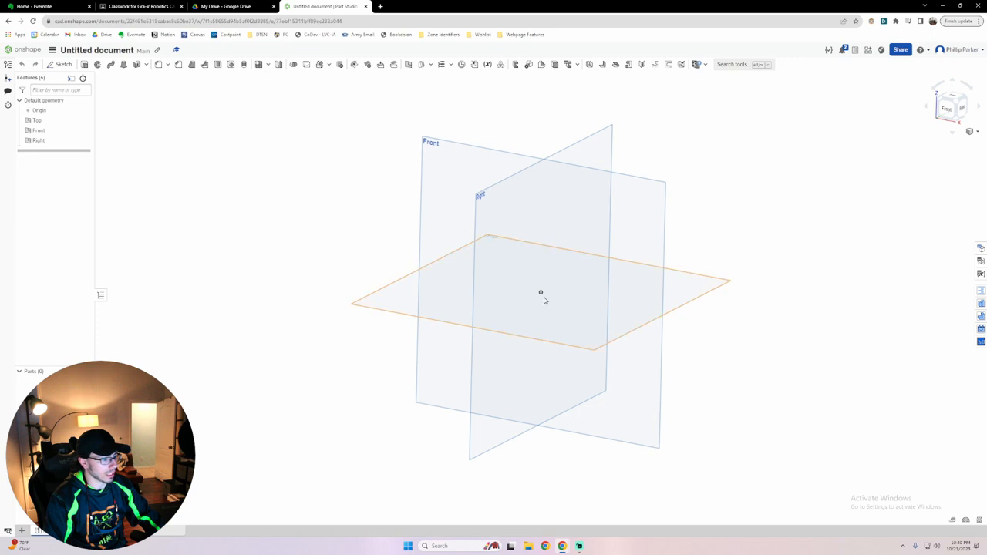
left_click(541, 293)
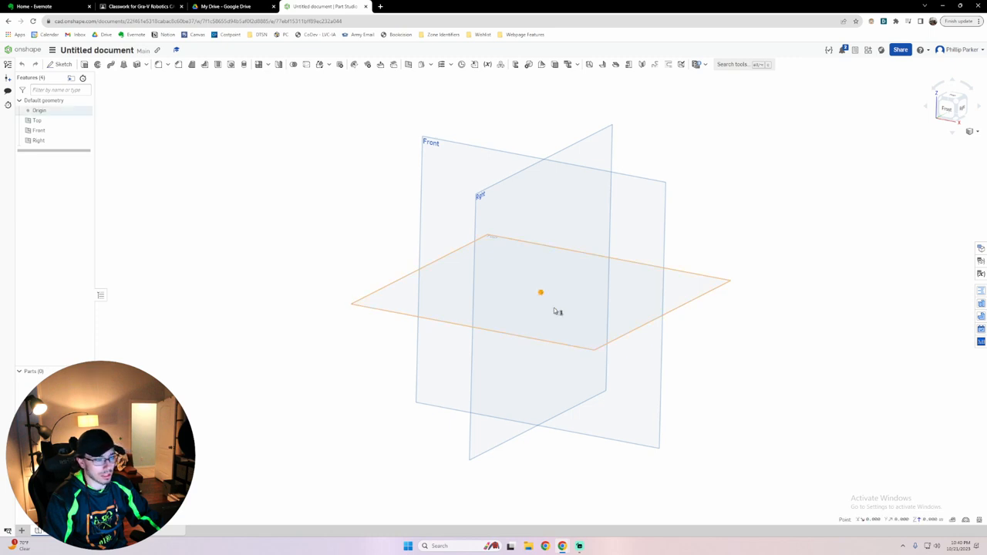
left_click(759, 318)
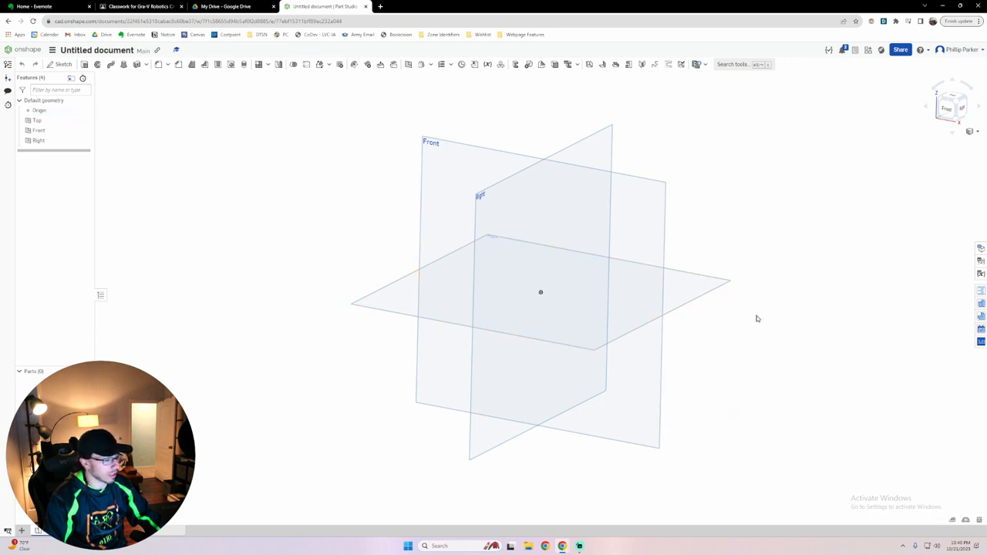
Examine the default planes in the standard front and isometric orientations and from the tilted top-front angle.
mouse_move(781, 187)
left_mouse_down()
mouse_move(883, 143)
mouse_move(901, 125)
mouse_move(904, 137)
left_mouse_up()
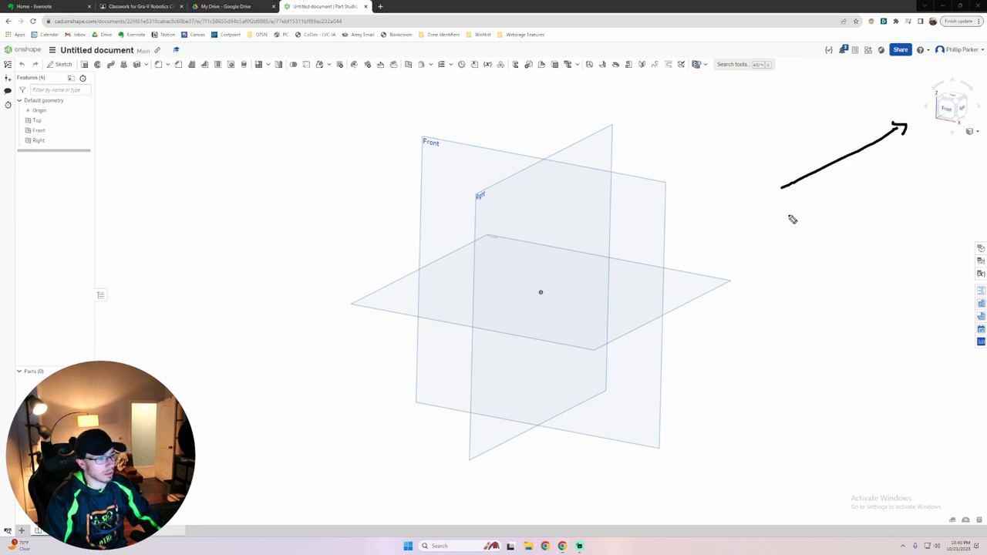
left_click_drag(953, 103, 941, 122)
left_click(942, 114)
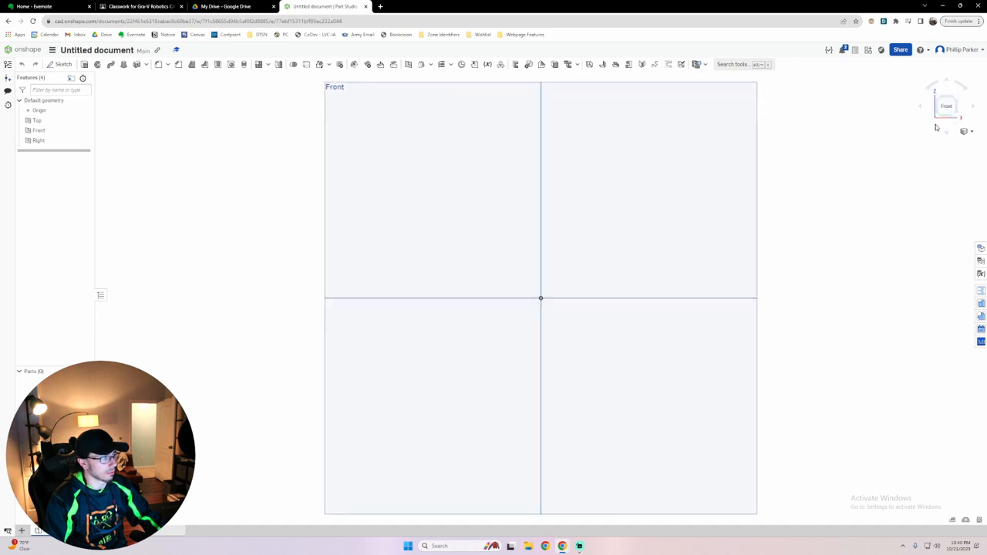
left_click(958, 100)
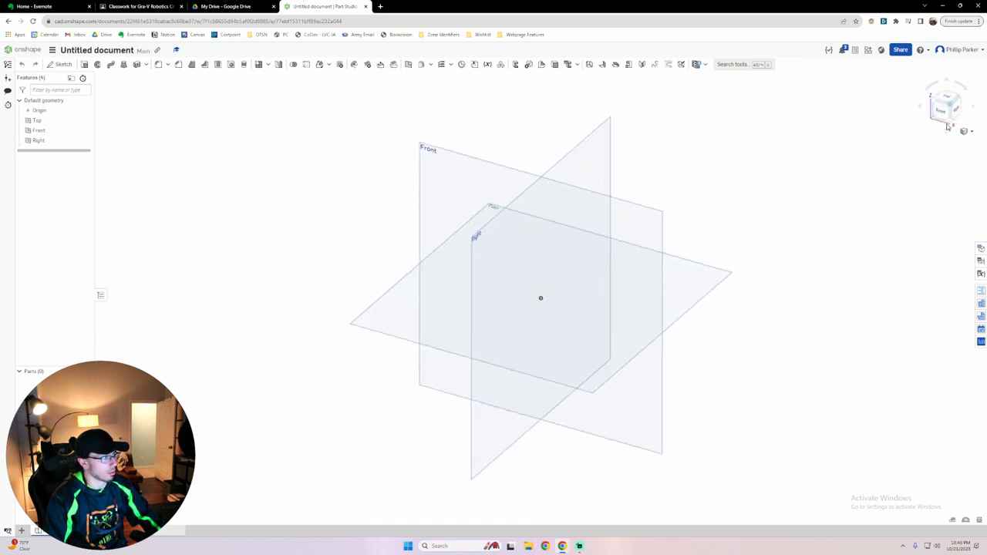
left_click(948, 98)
left_click(958, 118)
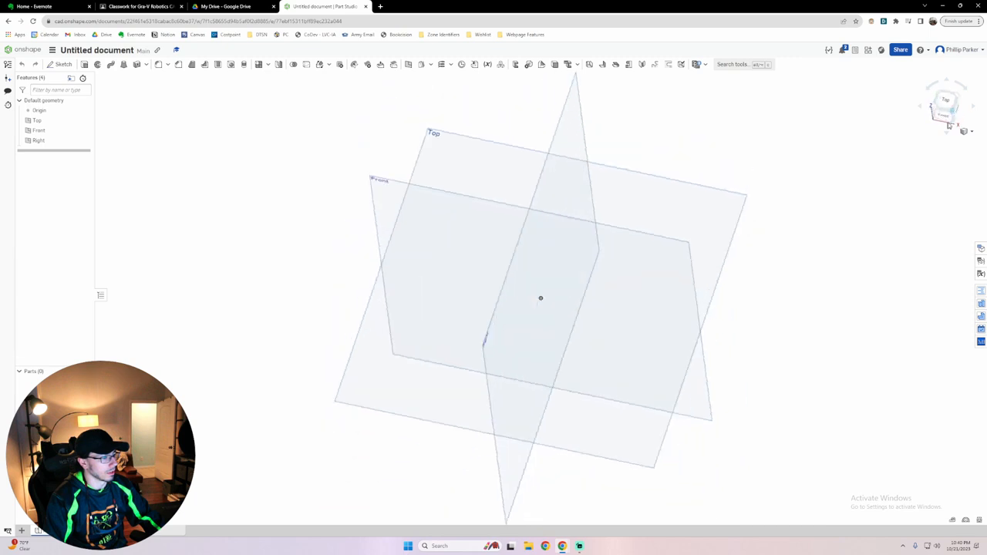
left_click(944, 115)
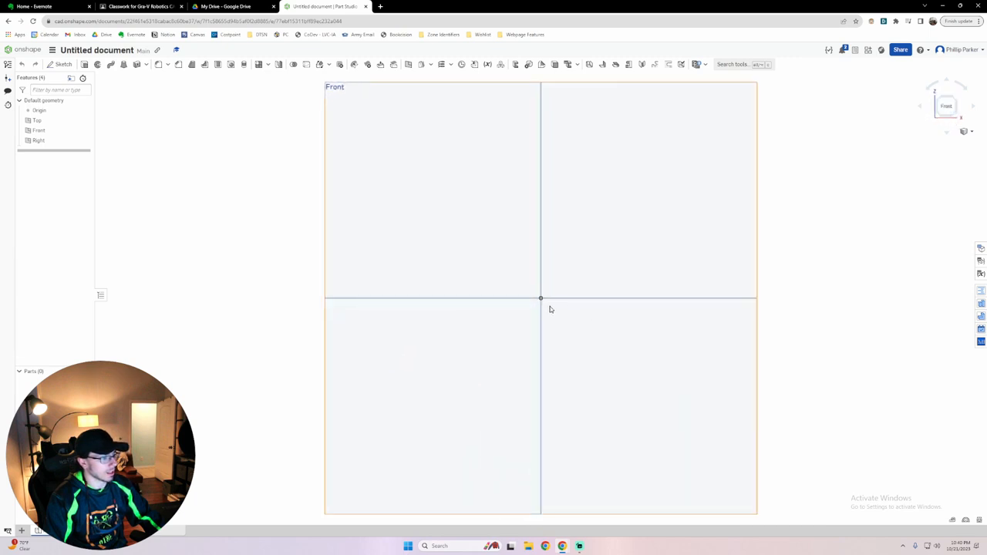
left_click(956, 99)
Examine the Top plane's outer corner and the area around the origin at close and distant range.
right_click_drag(740, 229, 728, 268)
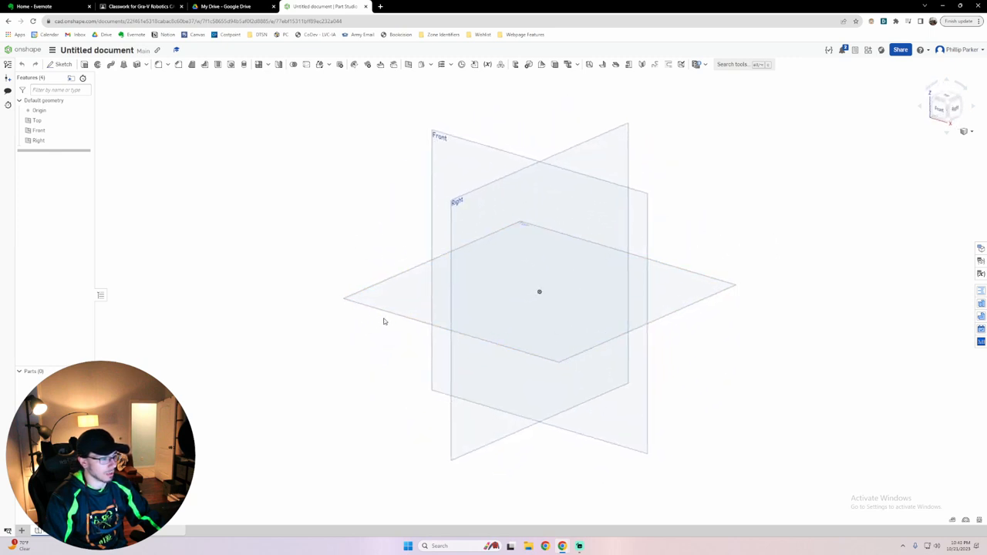
middle_click_drag(383, 322, 509, 302)
scroll(507, 302, "up", 5)
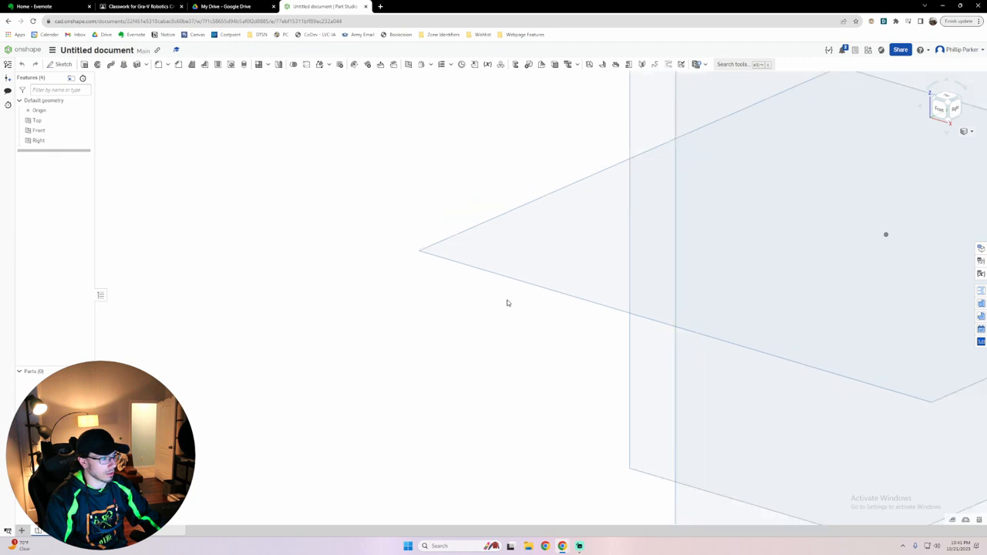
scroll(508, 303, "down", 3)
scroll(508, 302, "up", 3)
scroll(507, 302, "down", 3)
scroll(361, 261, "up", 4)
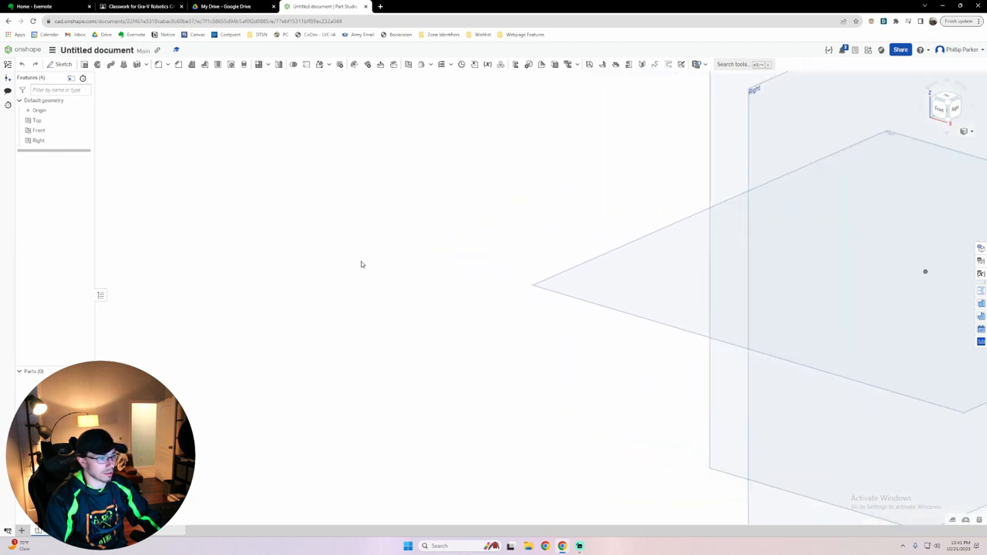
scroll(361, 261, "down", 5)
scroll(658, 280, "up", 3)
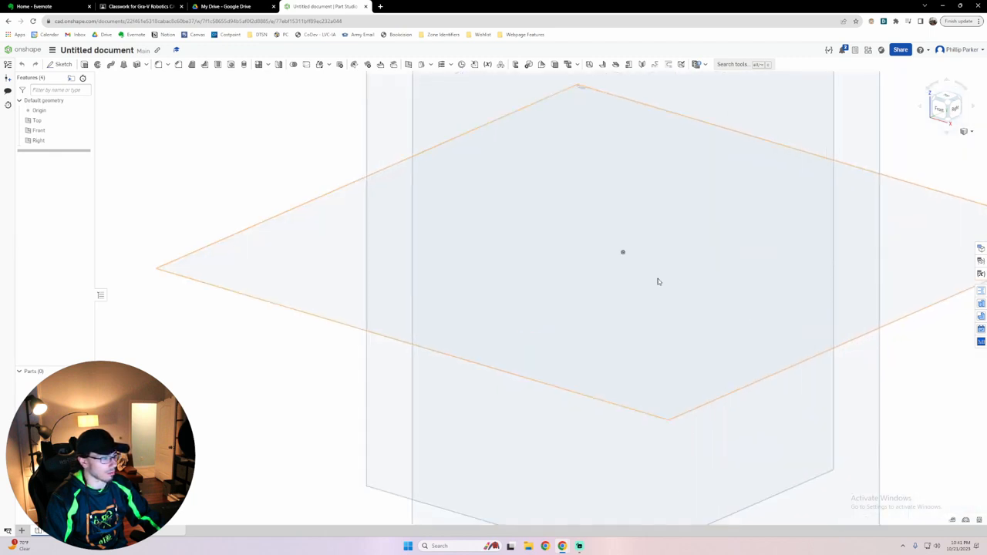
scroll(658, 280, "down", 3)
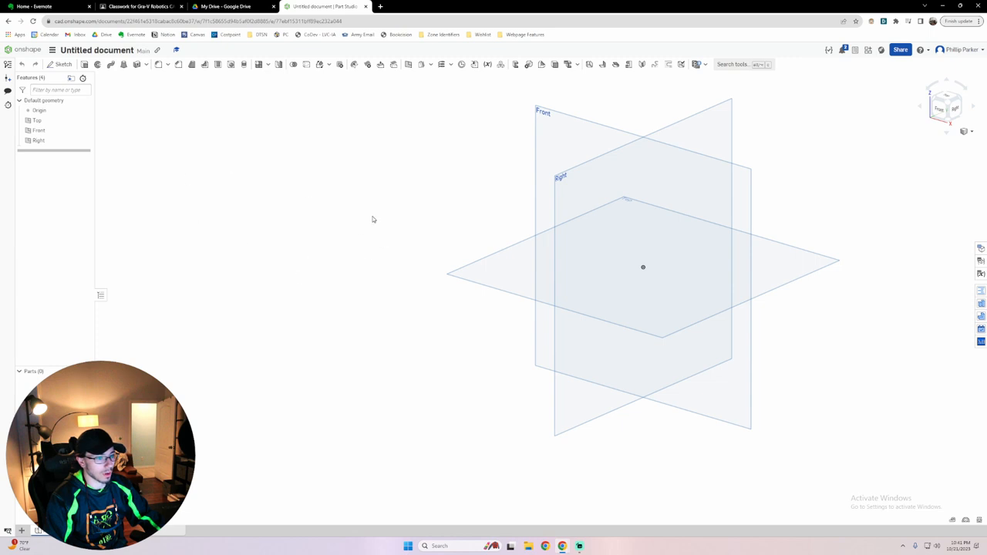
middle_click_drag(437, 264, 295, 274)
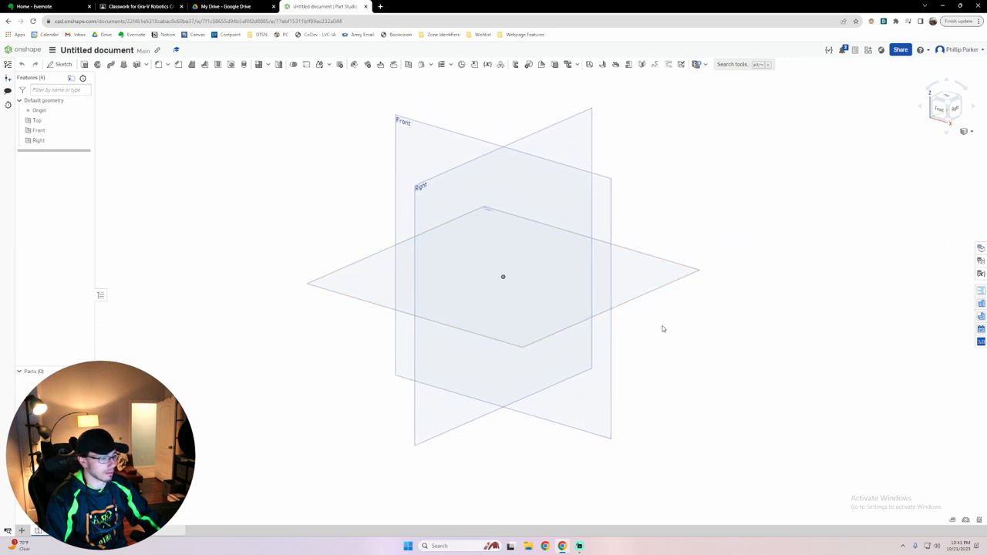
right_click_drag(663, 328, 743, 224)
Inspect how the Front, Right and Top planes intersect, from the isometric view, near side-on angles and up close.
left_click(955, 100)
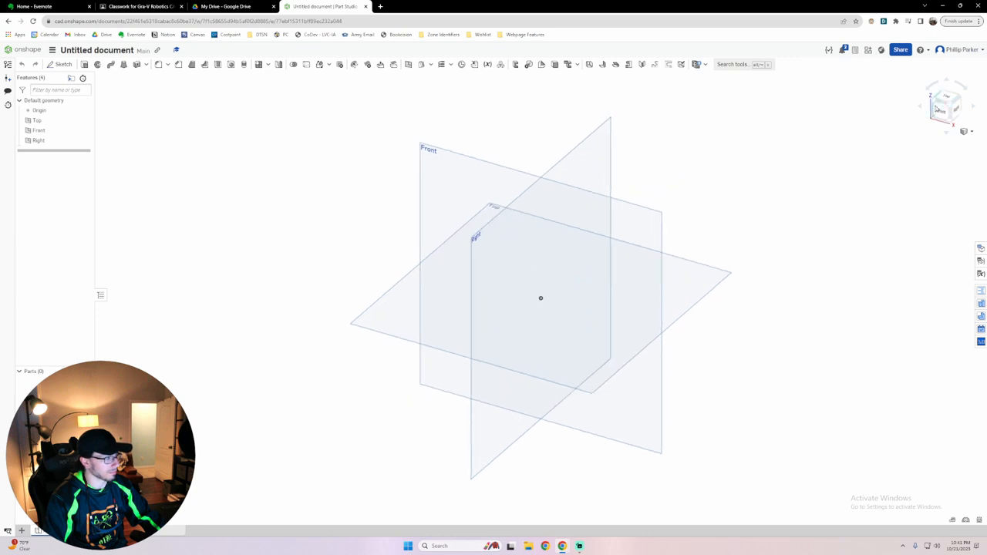
right_click_drag(737, 377, 694, 401)
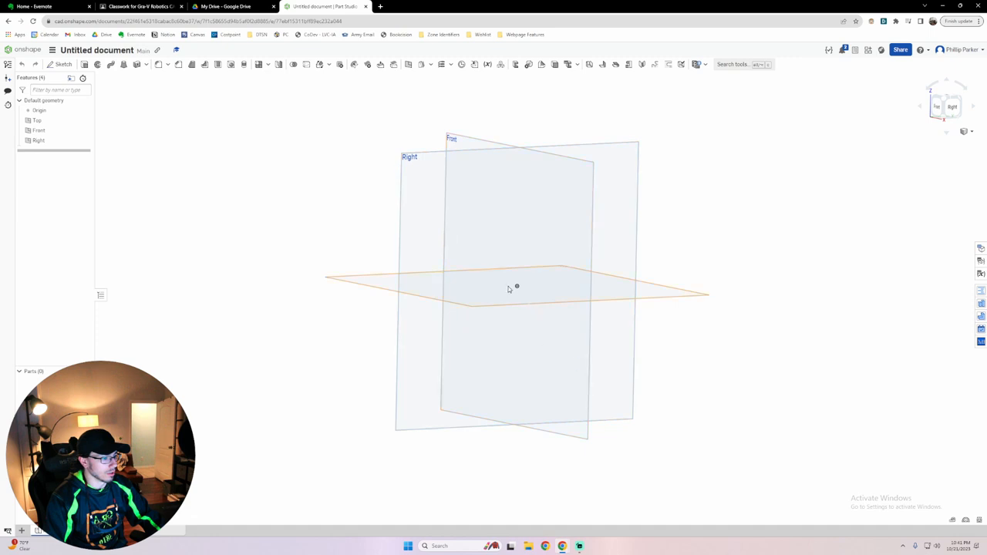
scroll(517, 288, "down", 8)
scroll(516, 291, "up", 10)
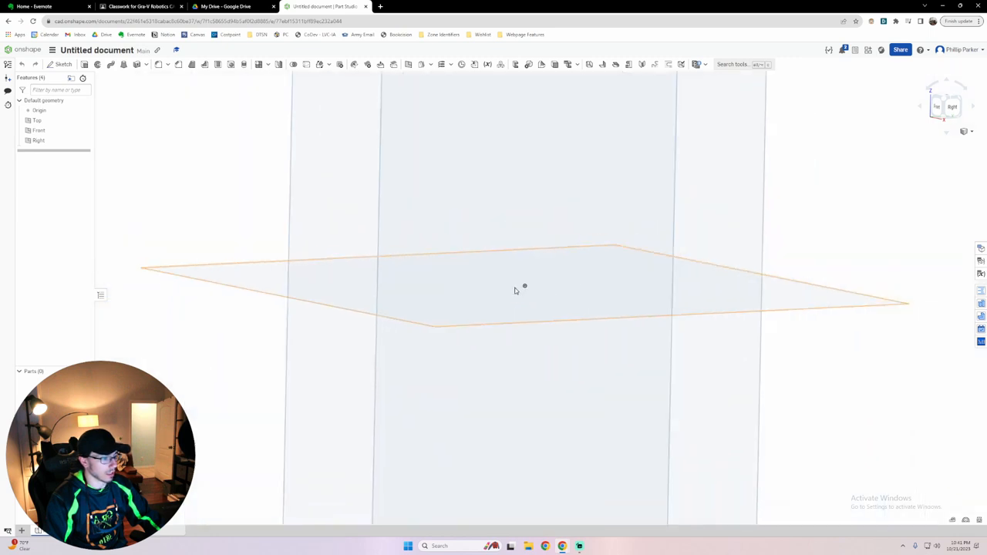
scroll(516, 290, "down", 4)
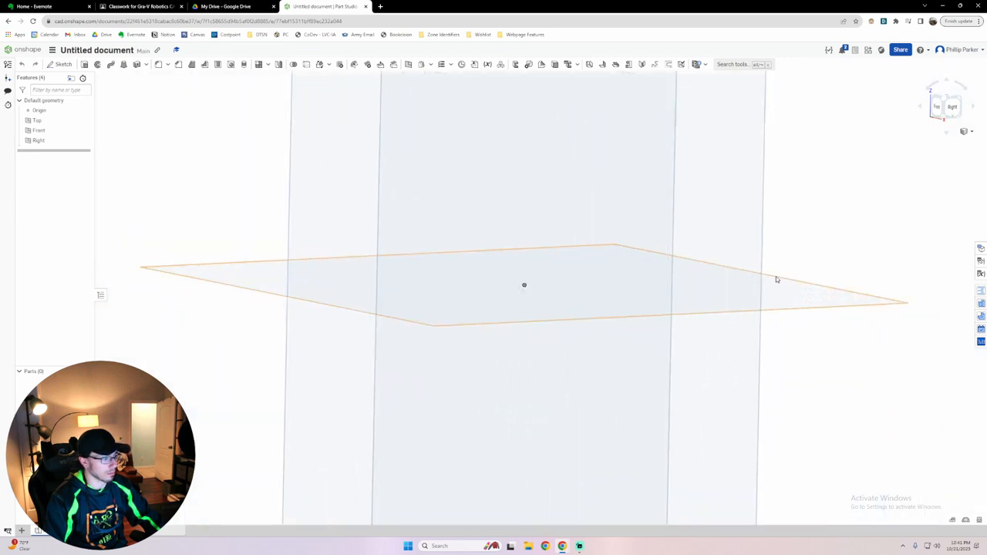
scroll(776, 279, "up", 4)
scroll(845, 294, "down", 6)
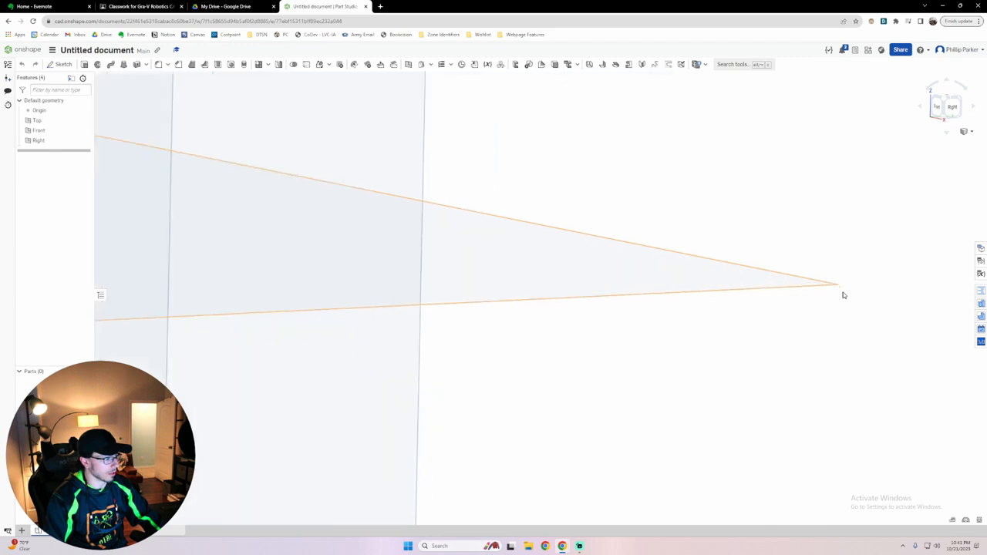
scroll(842, 294, "up", 8)
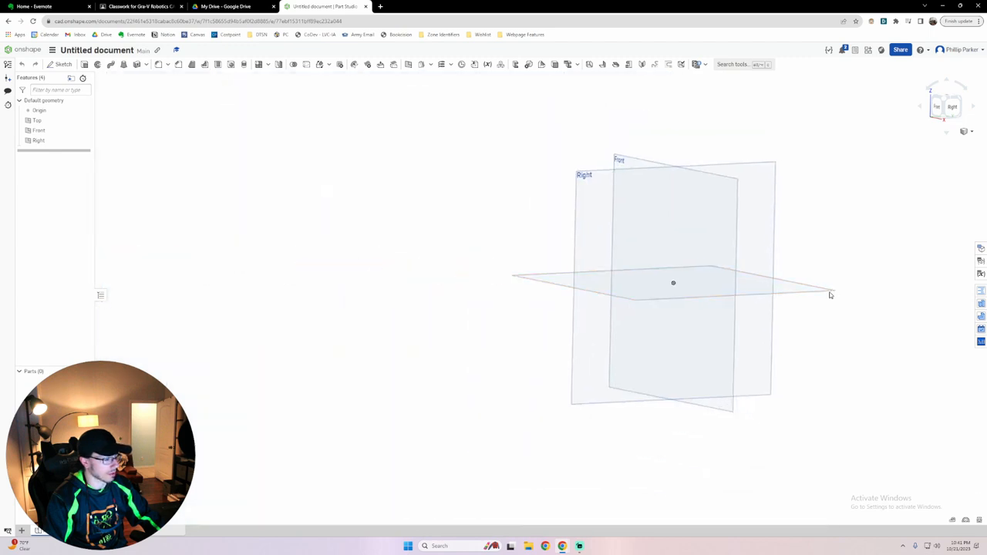
middle_click_drag(831, 296, 662, 286)
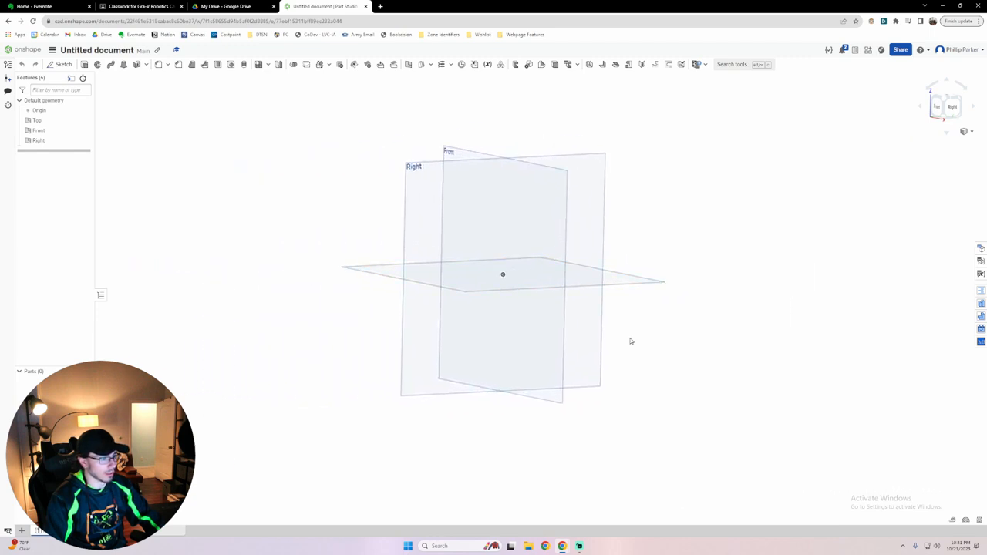
right_click_drag(630, 341, 658, 395)
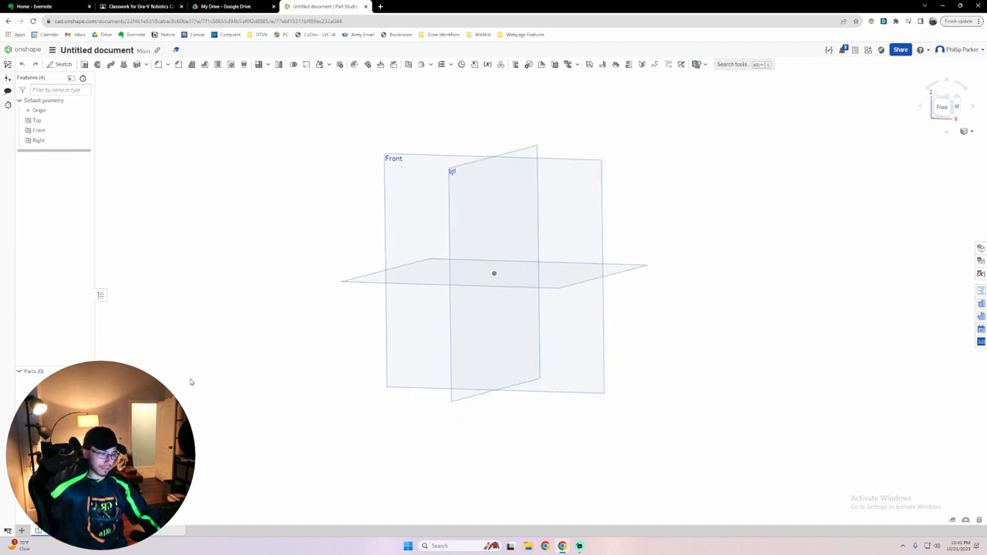
right_click_drag(282, 280, 277, 300)
middle_click_drag(409, 344, 425, 381)
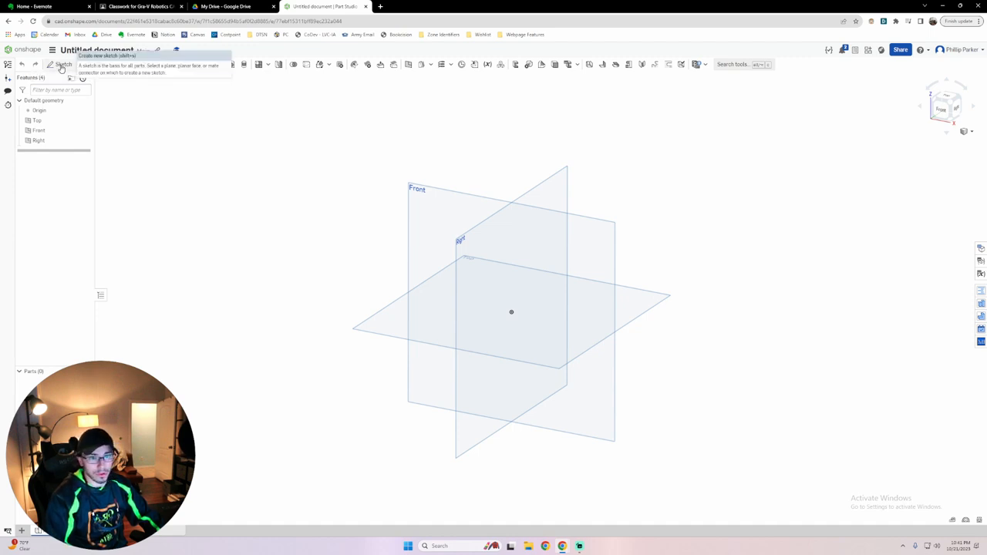
Create a new sketch on the Front plane and orient the view straight onto it.
left_click(61, 68)
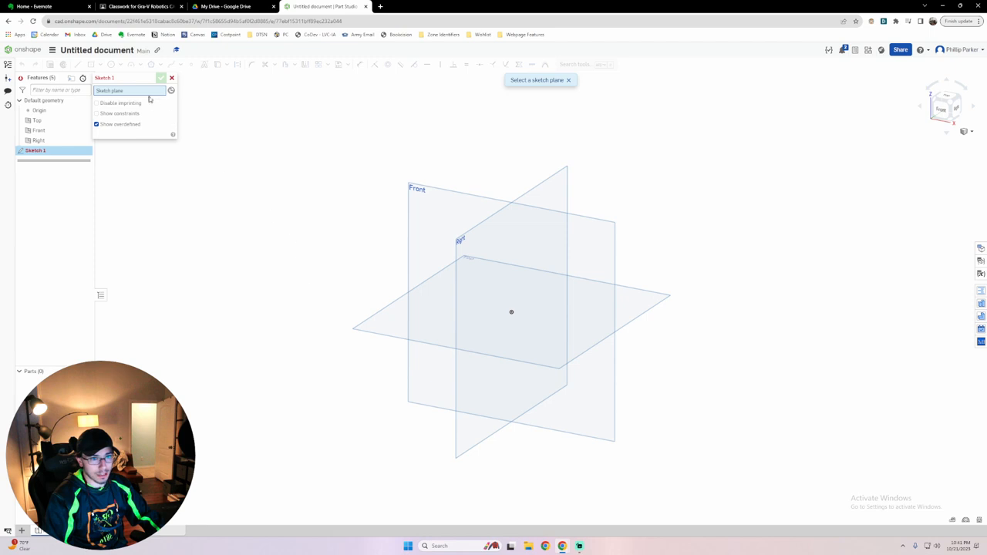
mouse_move(119, 78)
left_mouse_down()
mouse_move(111, 110)
mouse_move(225, 132)
mouse_move(132, 82)
left_mouse_up()
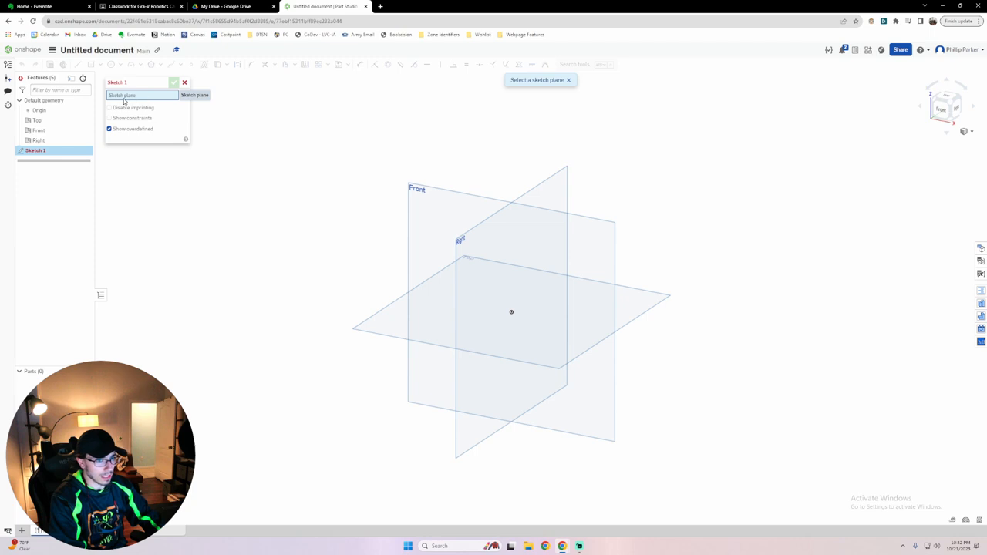
left_click(442, 211)
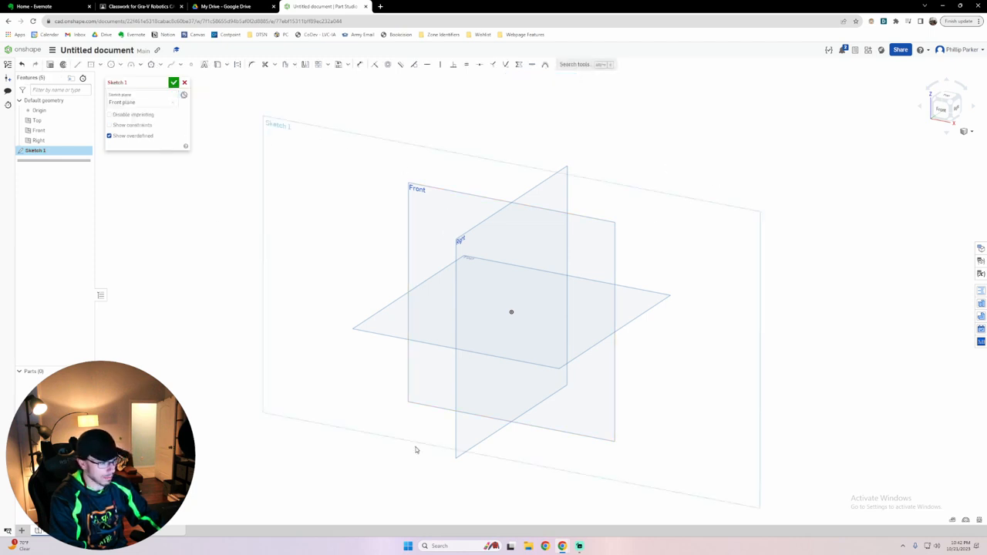
left_click(945, 113)
middle_click_drag(722, 318, 594, 301)
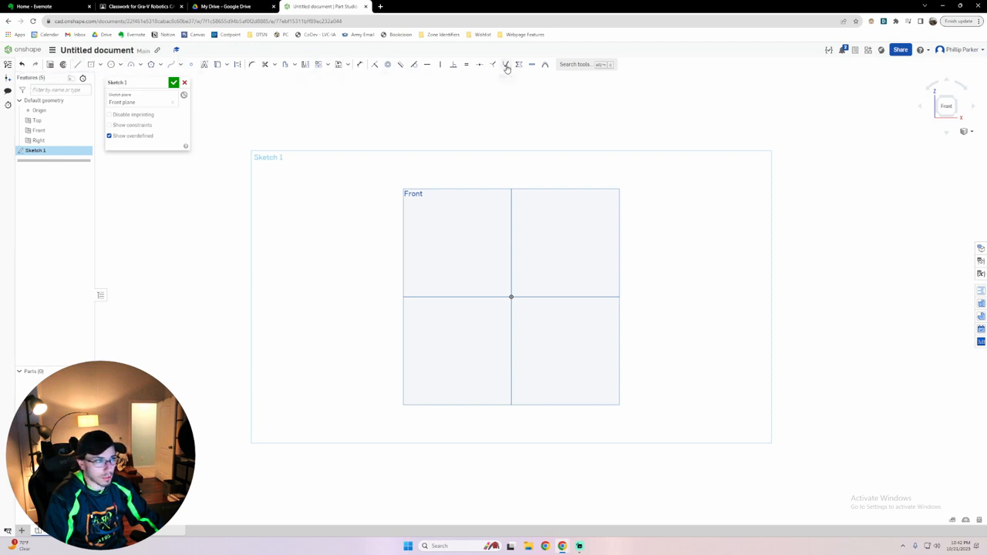
left_click(78, 65)
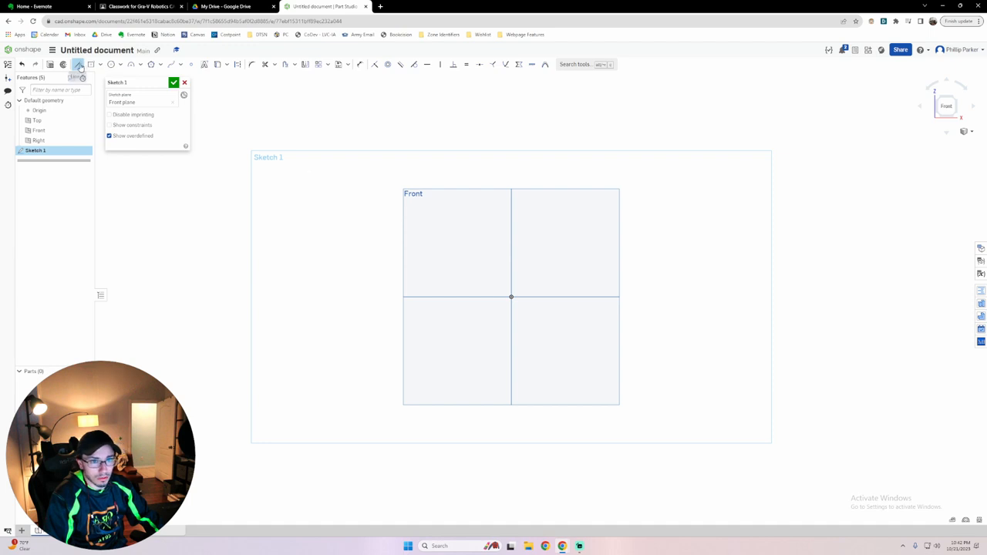
left_click(79, 67)
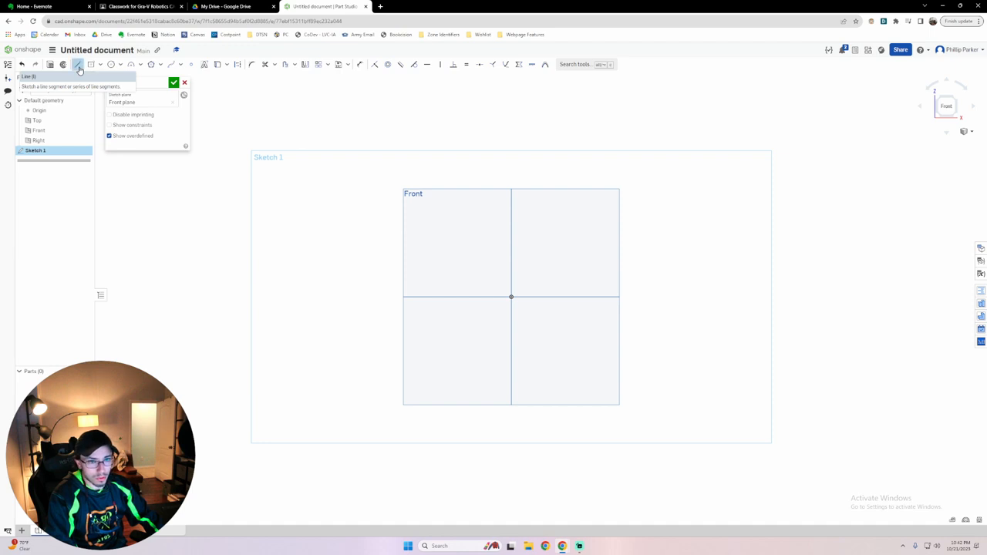
key("l")
key("l")
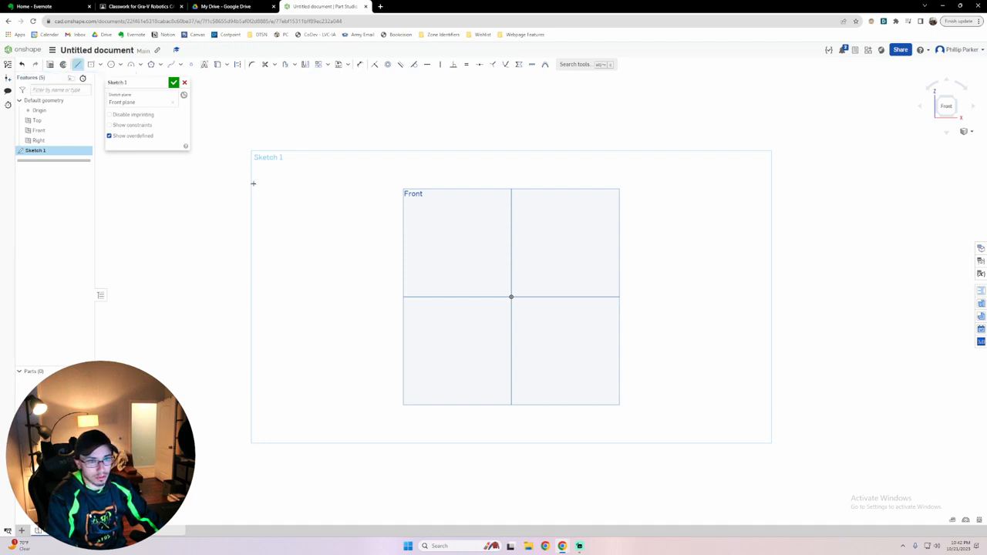
left_click(78, 64)
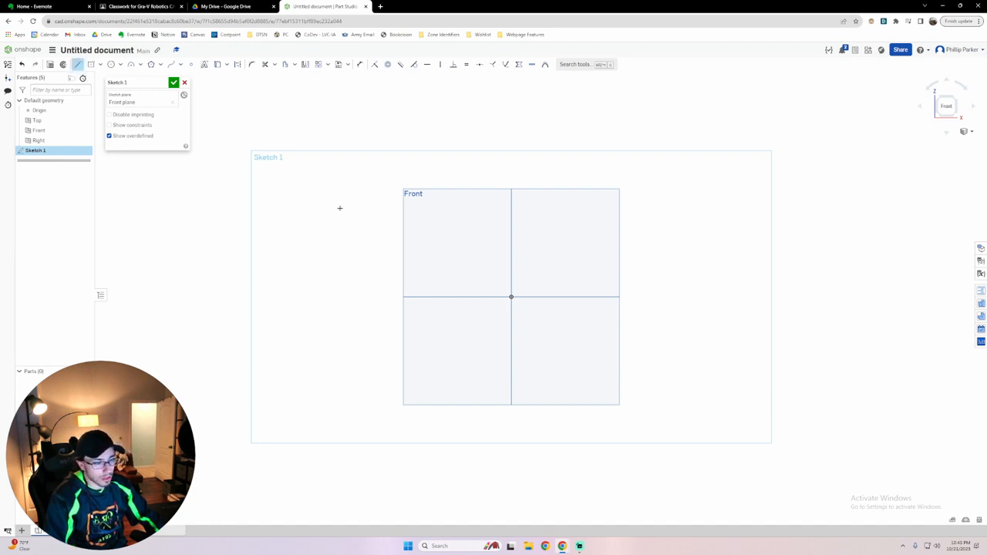
key("l")
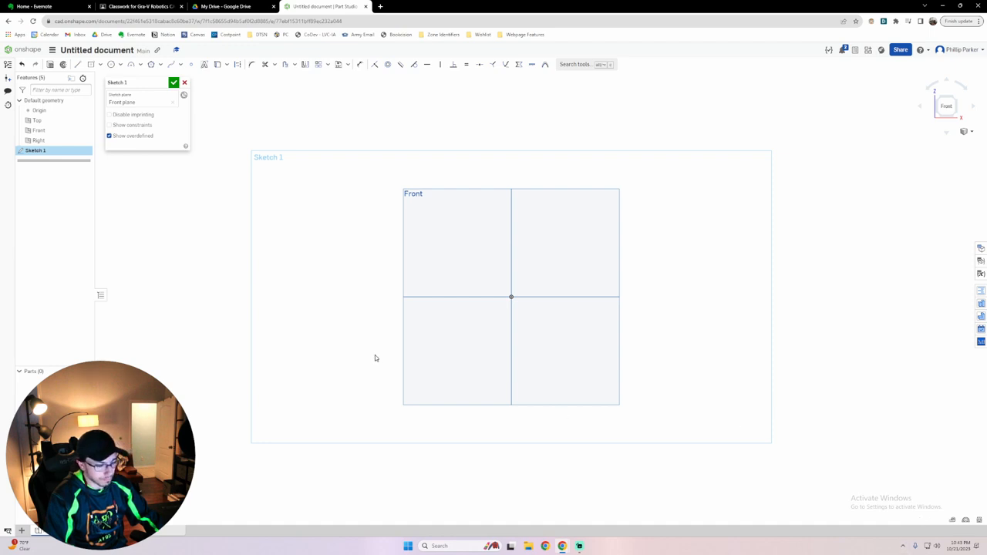
Try to find a keyboard-related app by searching Windows for "key" and "keyv", then return to the sketch.
key("super")
type("key")
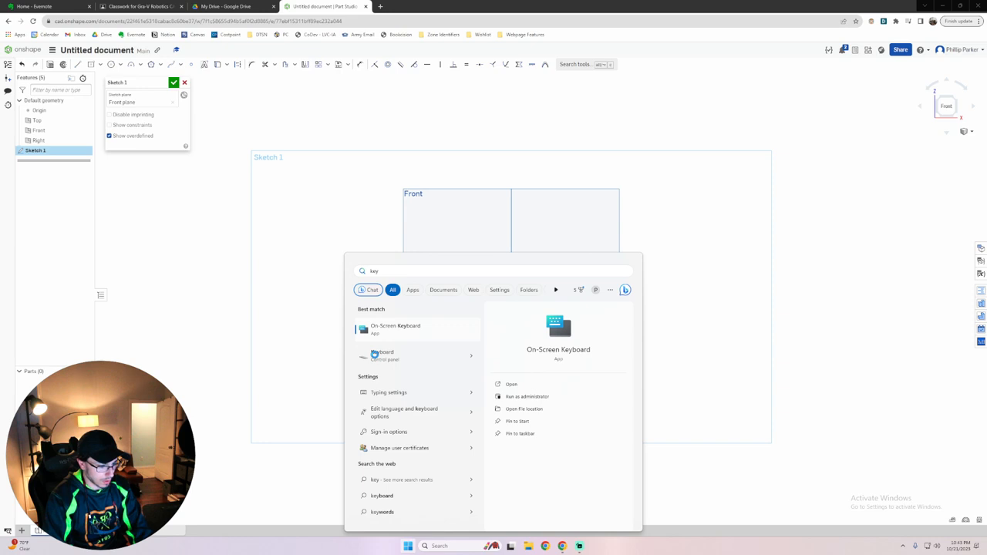
type("v")
key("BackSpace")
key("BackSpace")
key("BackSpace")
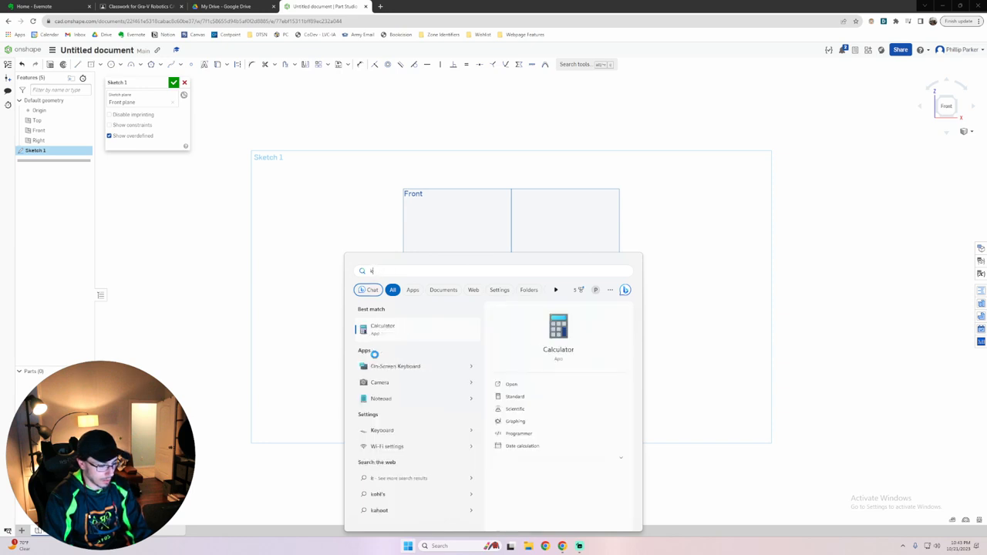
type("eyv")
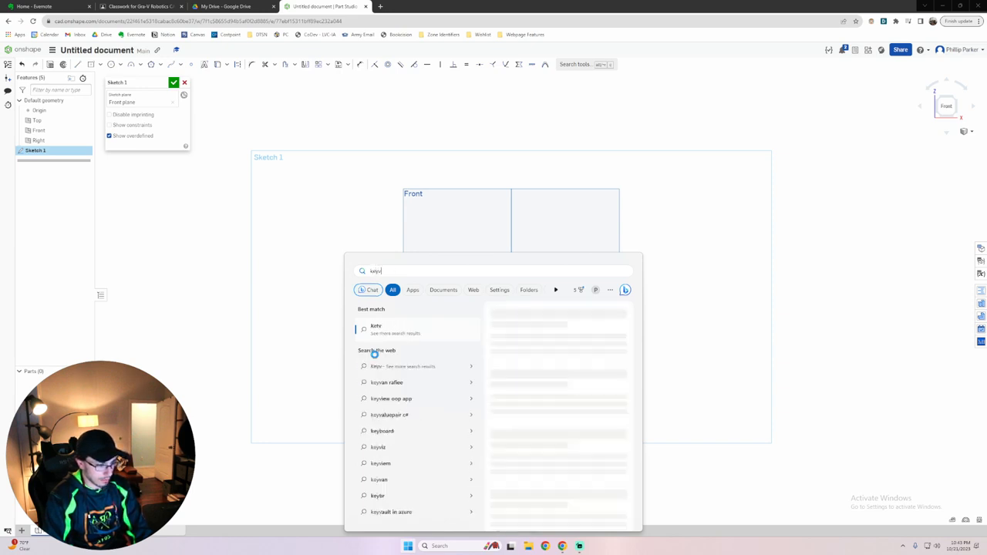
key("BackSpace")
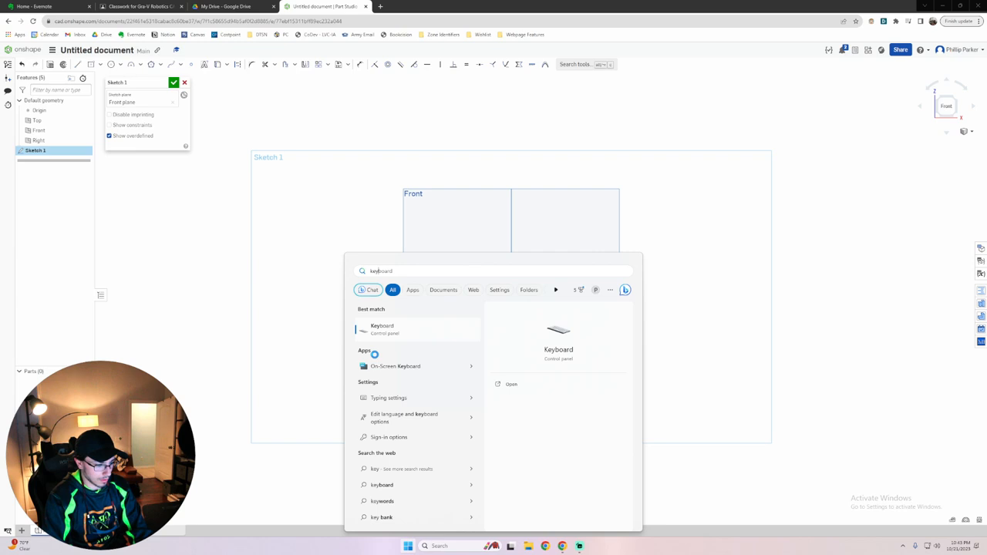
key("BackSpace")
key("BackSpace")
key("BackSpace")
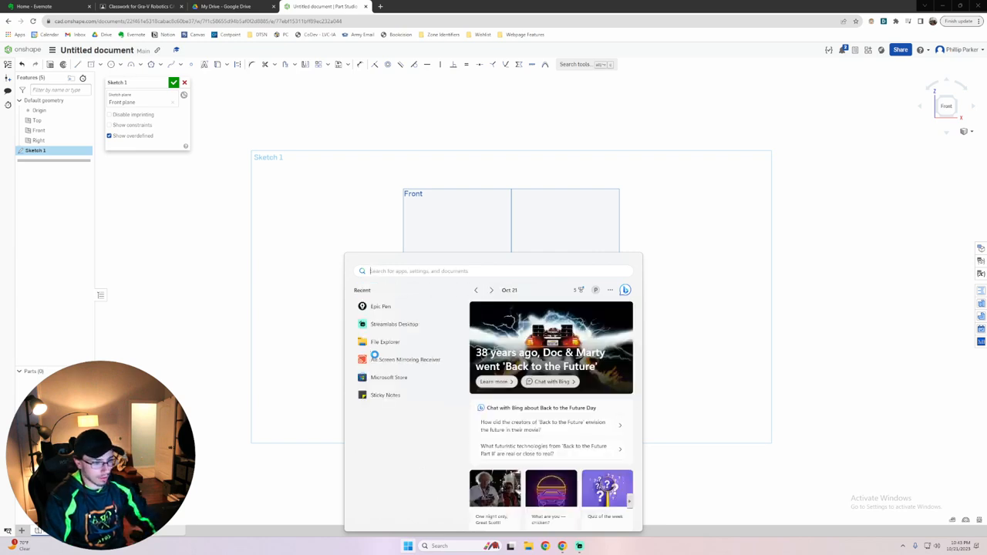
left_click(330, 331)
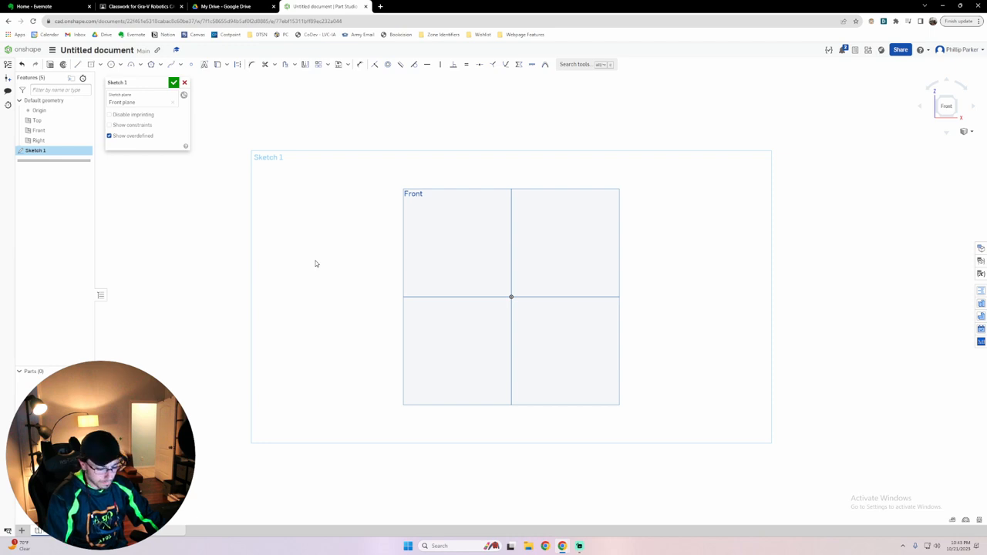
Sketch a rising diagonal line with a length of 2.7 in the empty area beyond the Front plane's upper-left corner.
key("l")
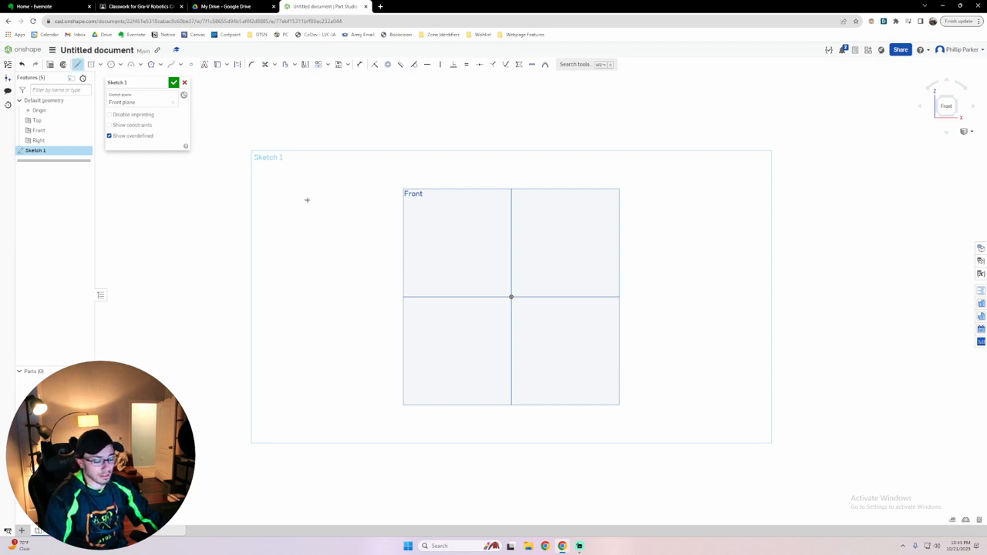
key("Escape")
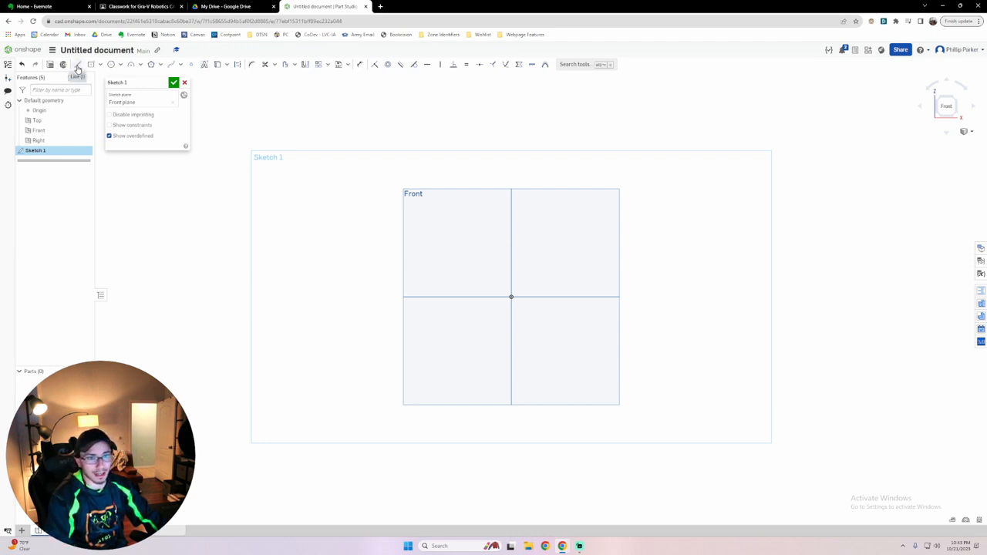
left_click(77, 66)
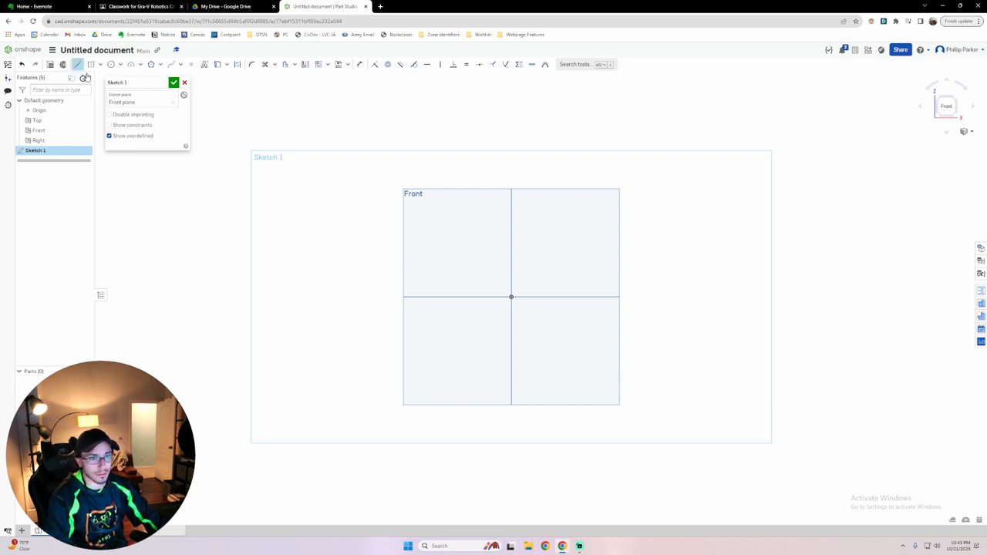
left_click(303, 213)
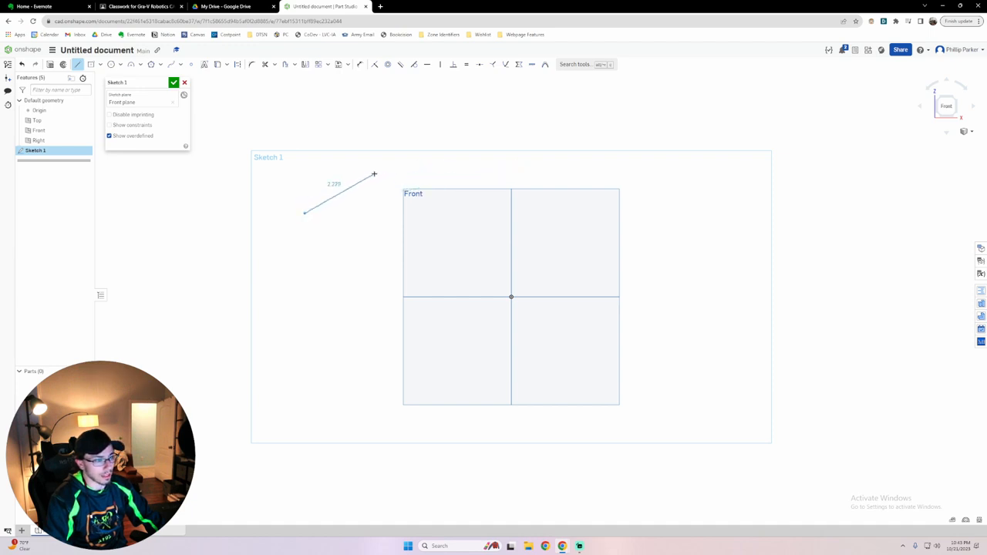
type("2.7")
key("Return")
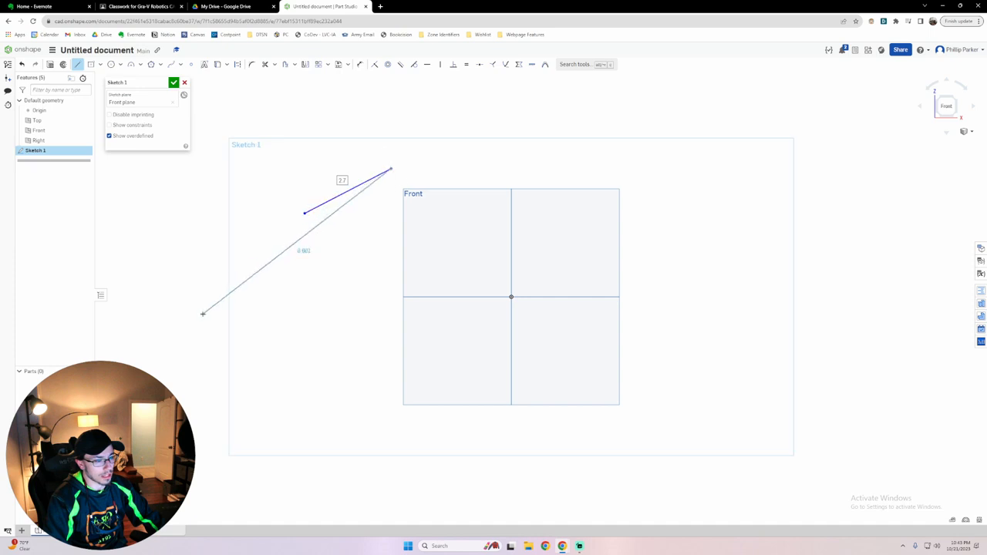
key("Escape")
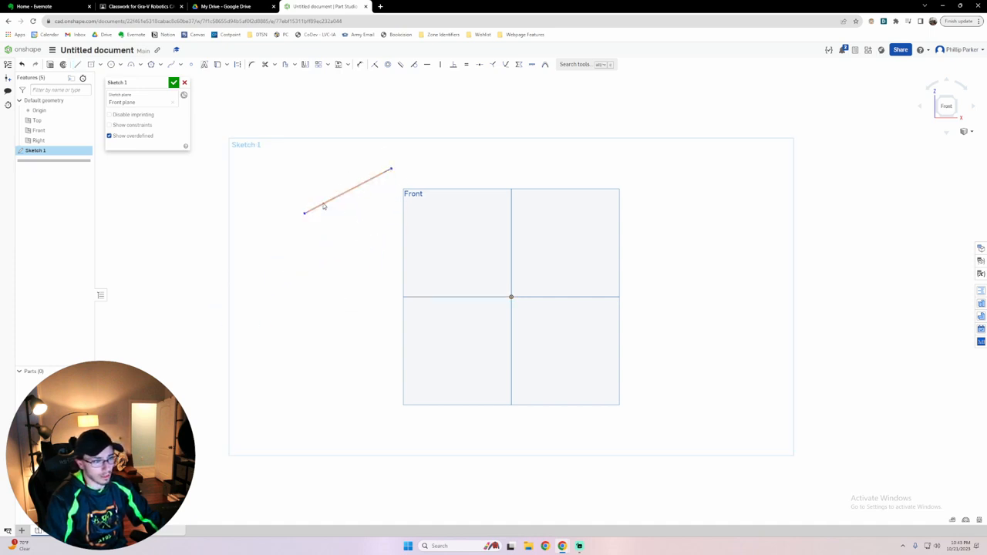
Delete the 2.7 diagonal line from the sketch.
left_click(375, 182)
right_click(375, 183)
left_click(408, 314)
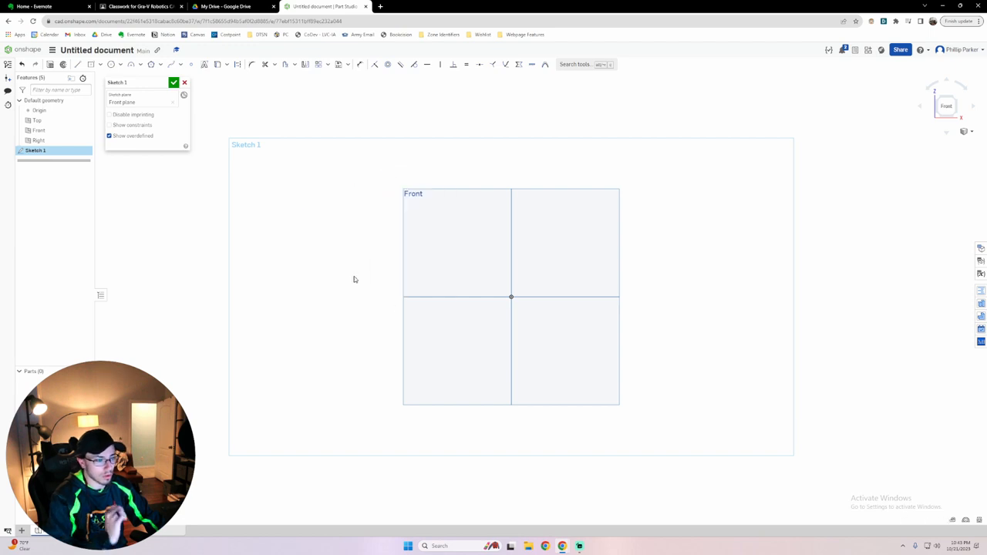
Sketch a slightly rising line about 3.9 in long above the Front plane's upper-left corner.
left_click(77, 64)
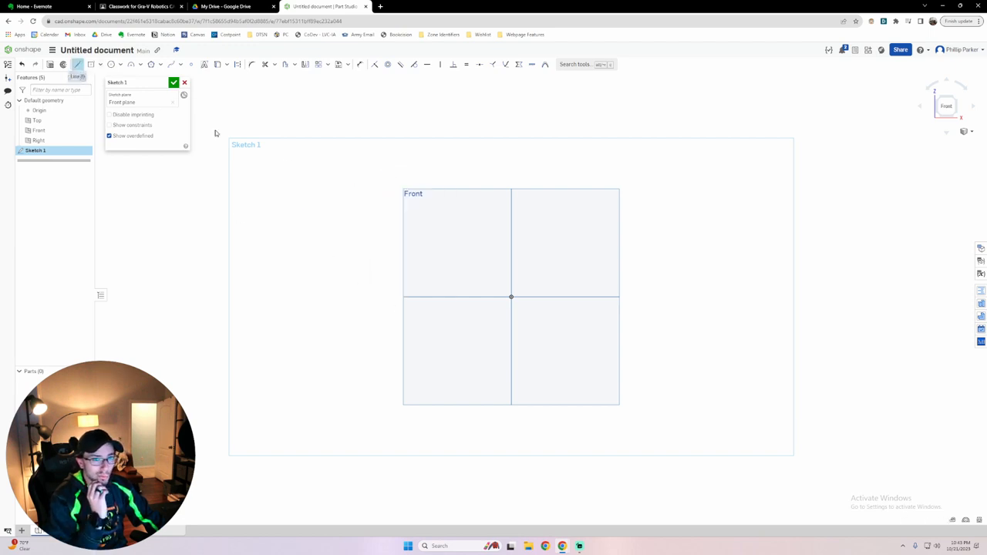
left_click(287, 175)
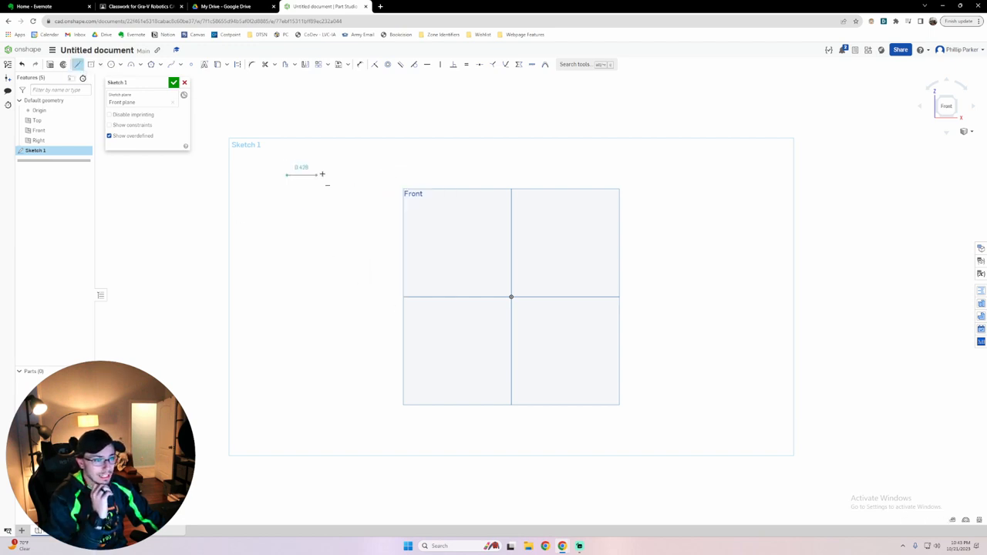
left_click(426, 153)
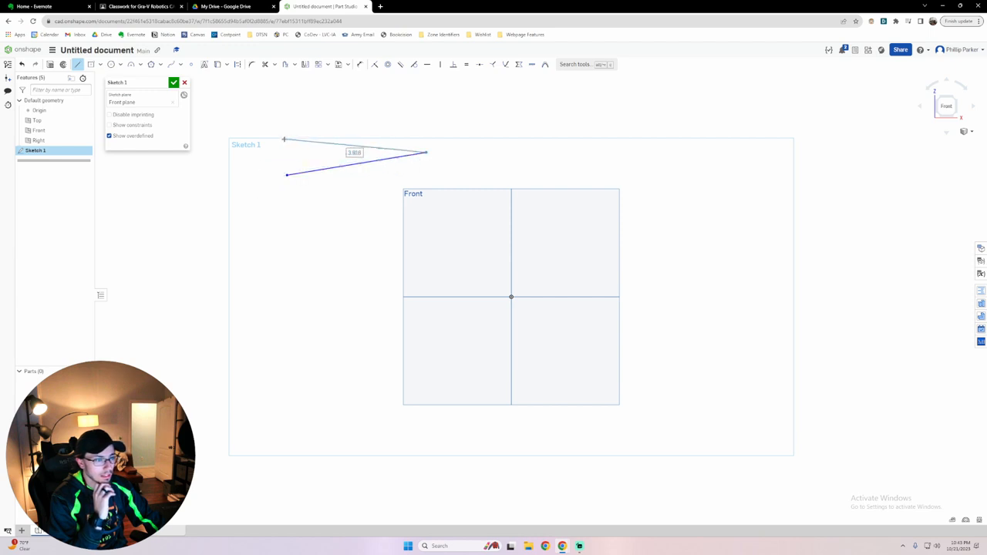
key("Escape")
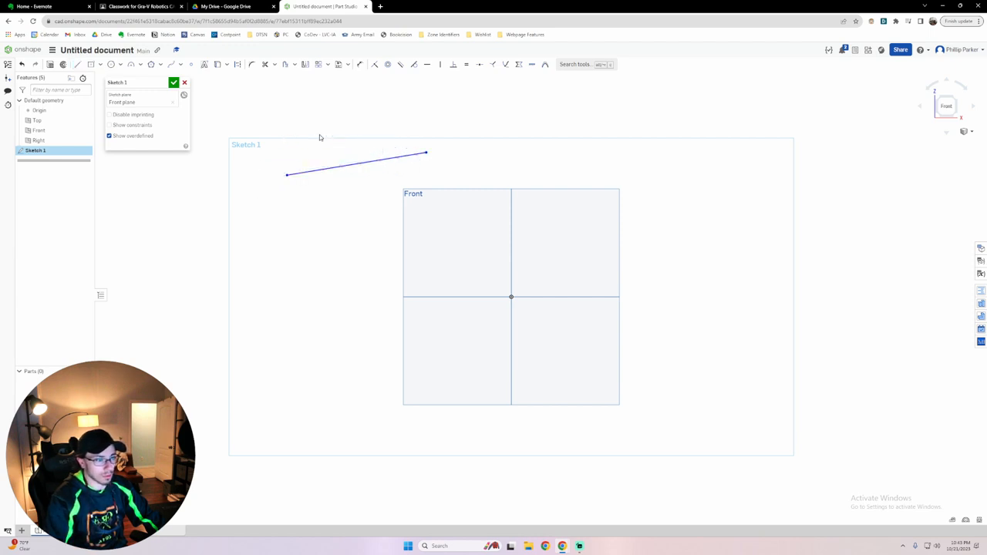
Delete the slightly rising line above the Front plane's upper-left corner.
left_click(384, 161)
right_click(384, 161)
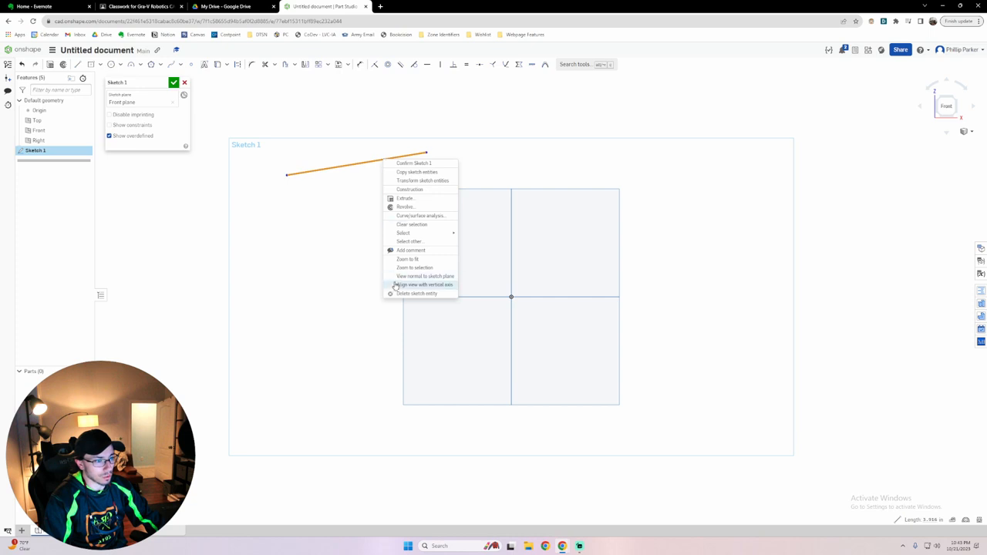
left_click(417, 293)
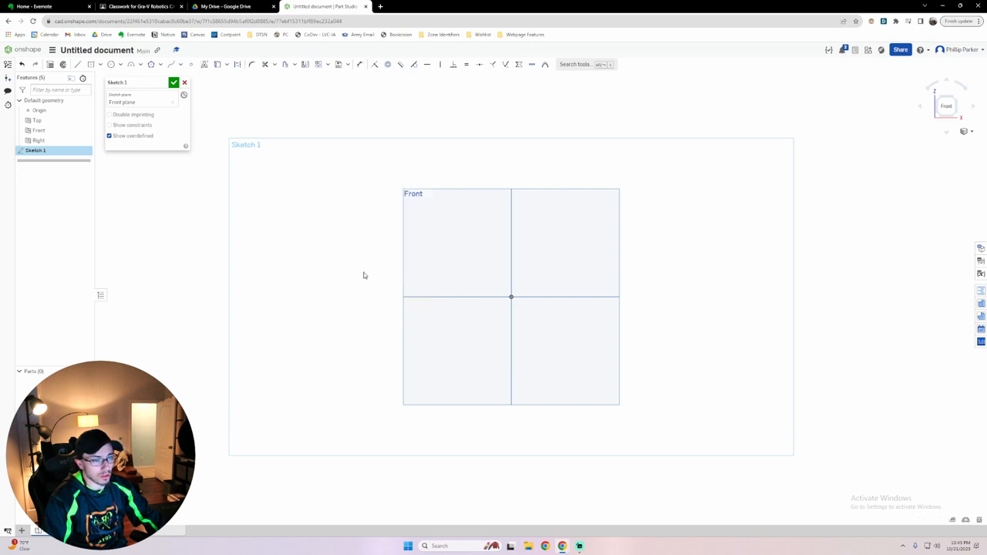
Sketch a rising line about 3.9 in long that crosses the Front plane's upper-left corner.
left_click(78, 64)
left_click(341, 212)
left_click(478, 173)
key("Escape")
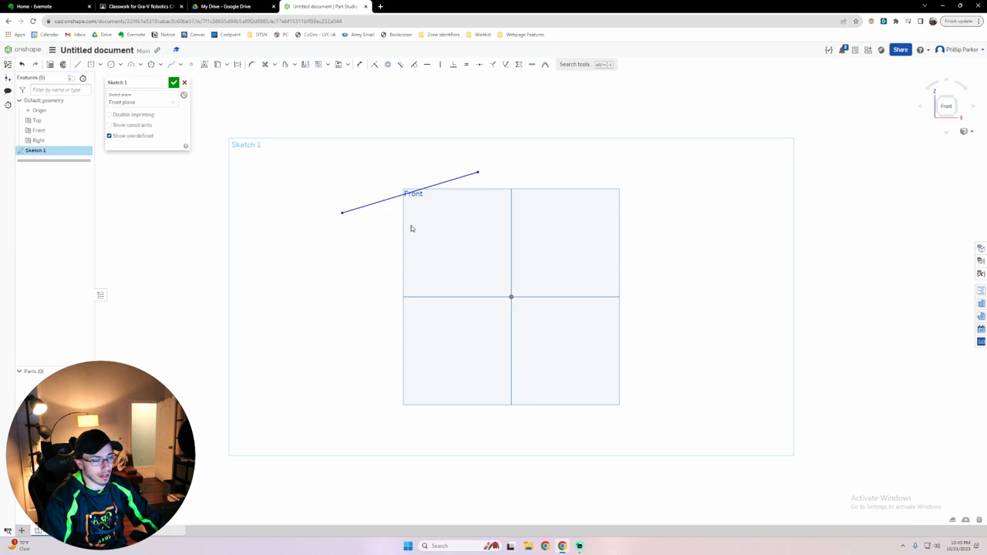
Delete the line crossing the Front plane's upper-left corner.
left_click(385, 202)
right_click(386, 203)
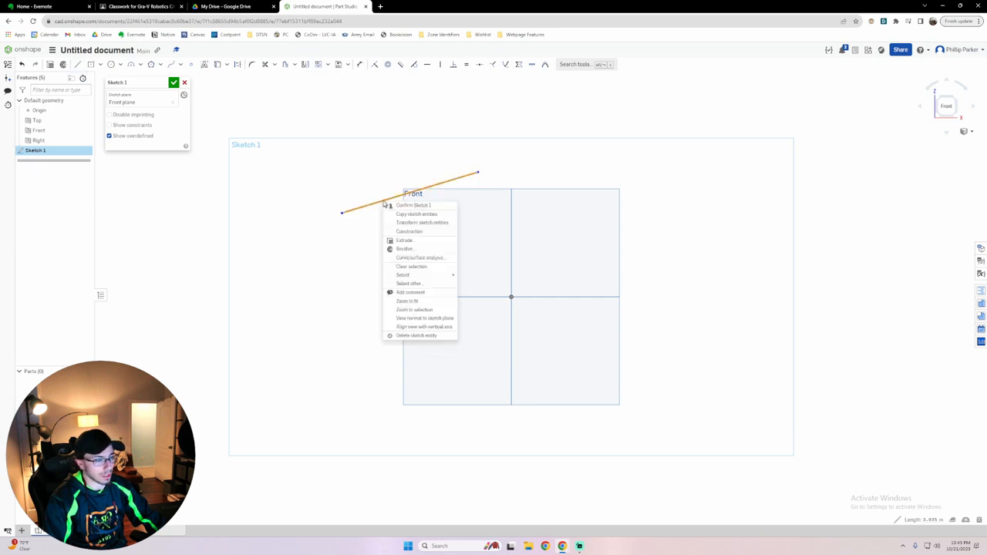
left_click(418, 336)
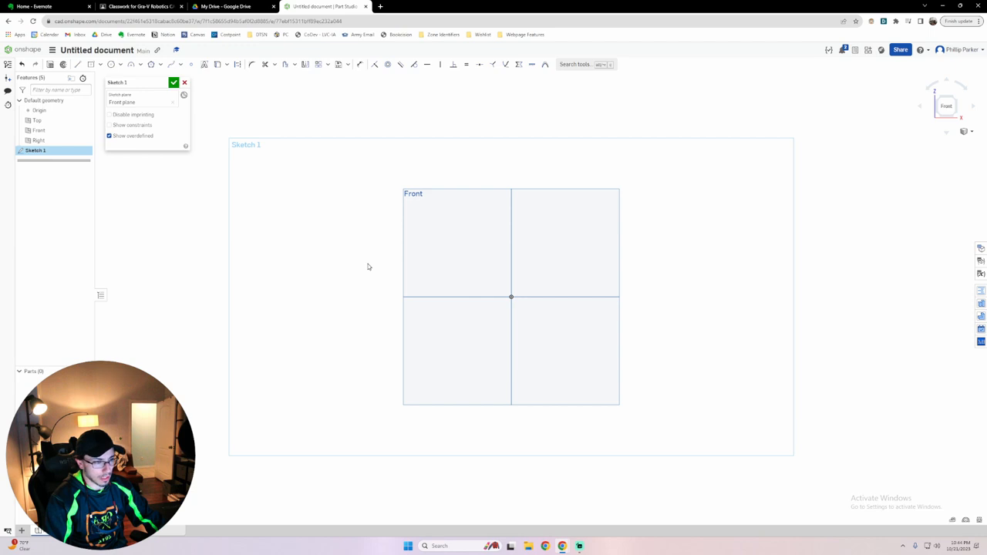
Sketch a center point rectangle about 2.7 in wide and 4.0 in tall, left of the Front plane's upper half.
key("g")
left_click(329, 241)
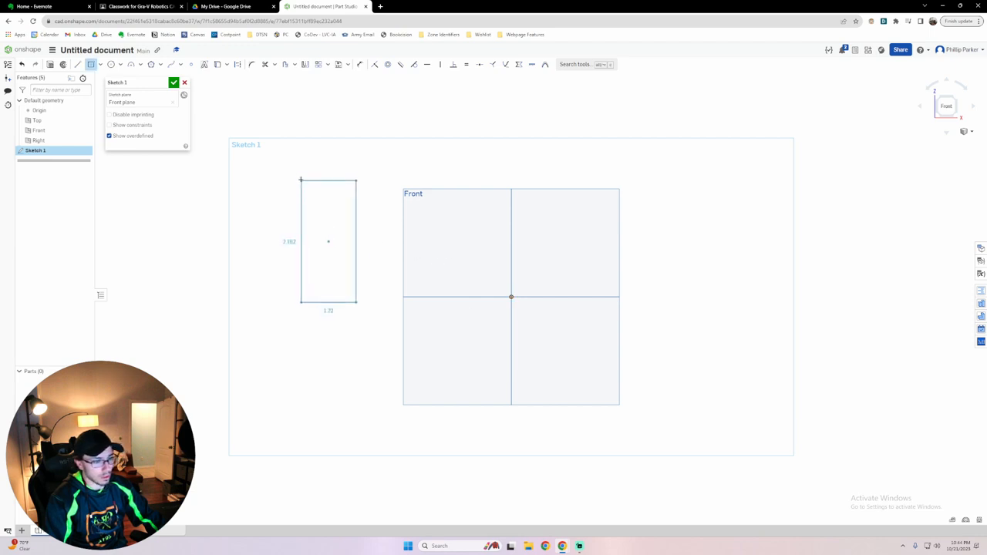
left_click(280, 169)
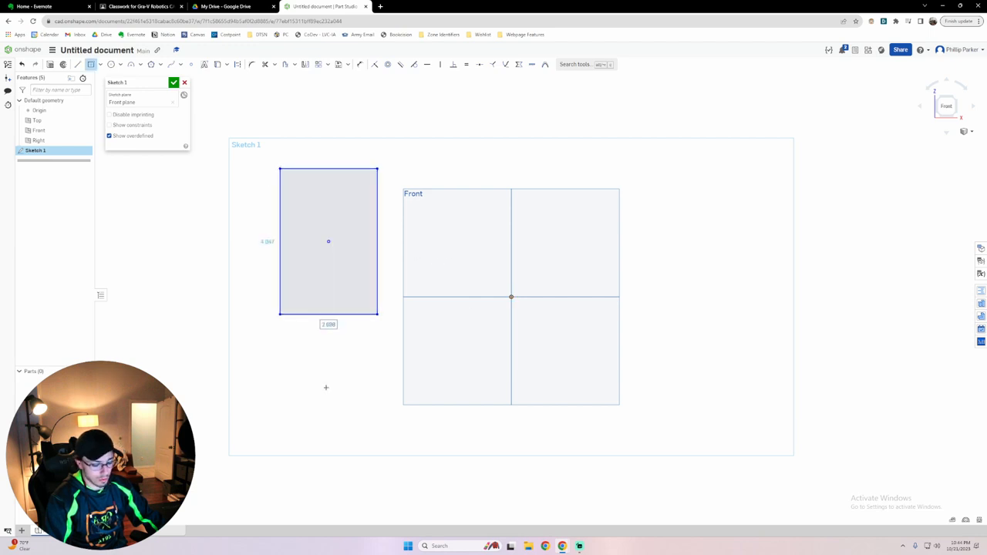
Sketch a circle about 2.24 in in diameter just below the tall rectangle.
key("c")
left_click(333, 368)
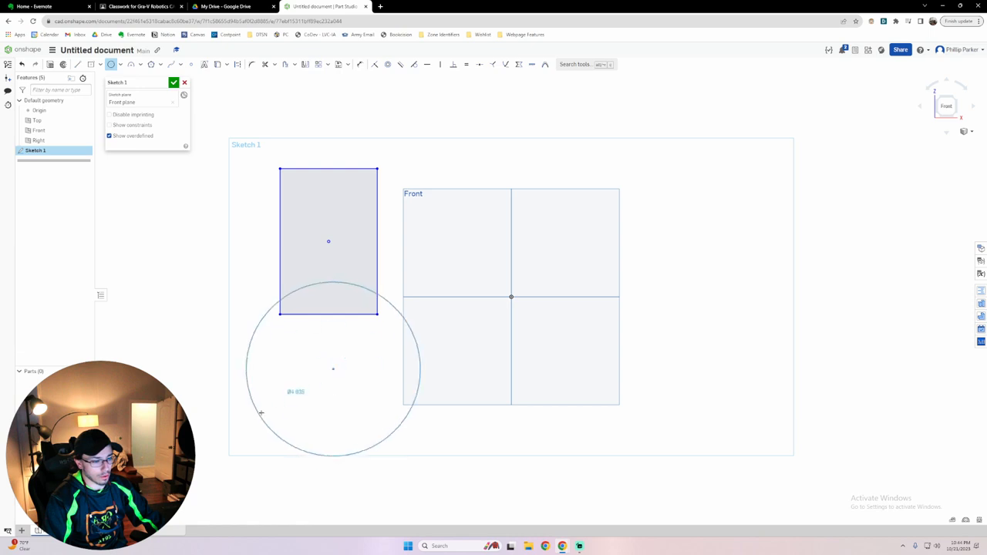
left_click(300, 392)
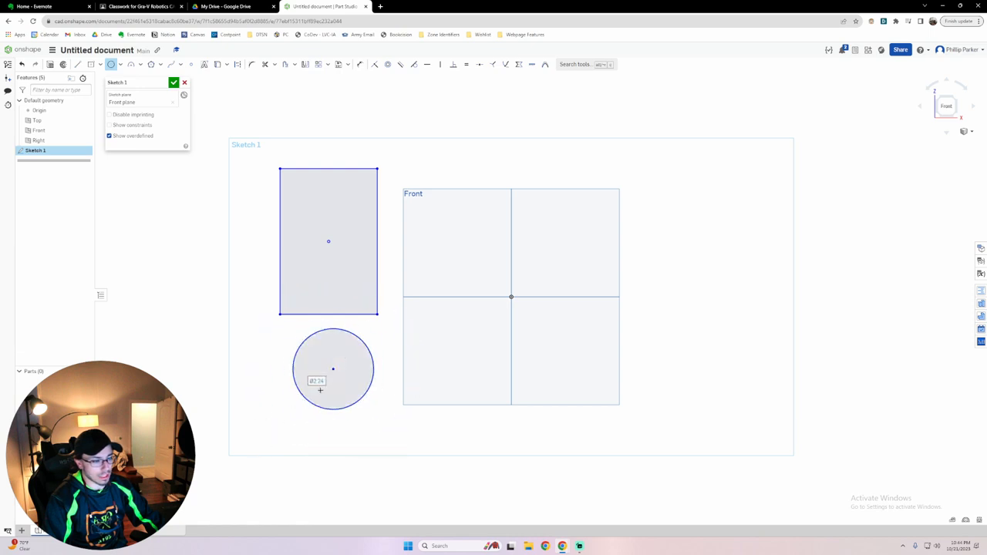
Sketch a corner rectangle about 2.5 in wide and 1.5 in tall above the Front plane's upper-left corner.
key("g")
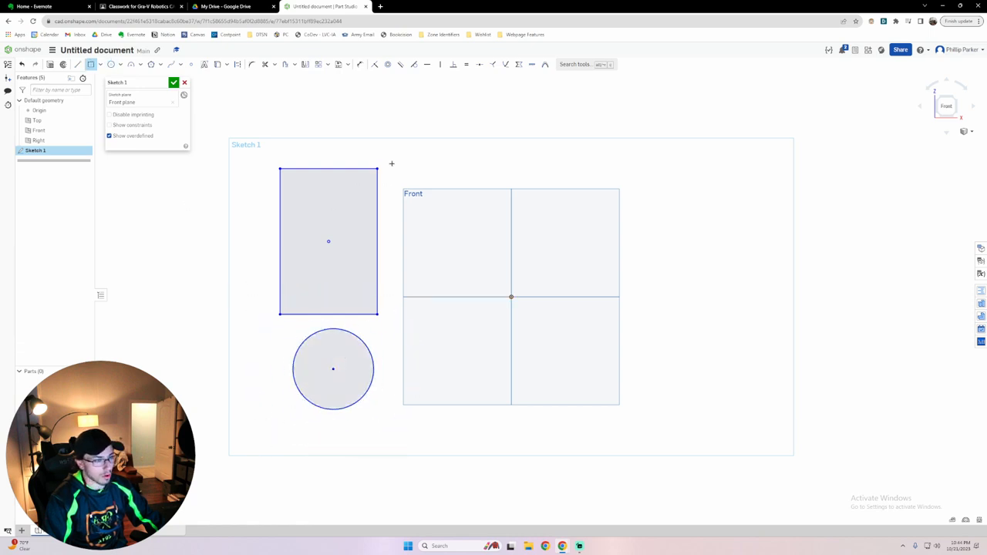
left_click(358, 97)
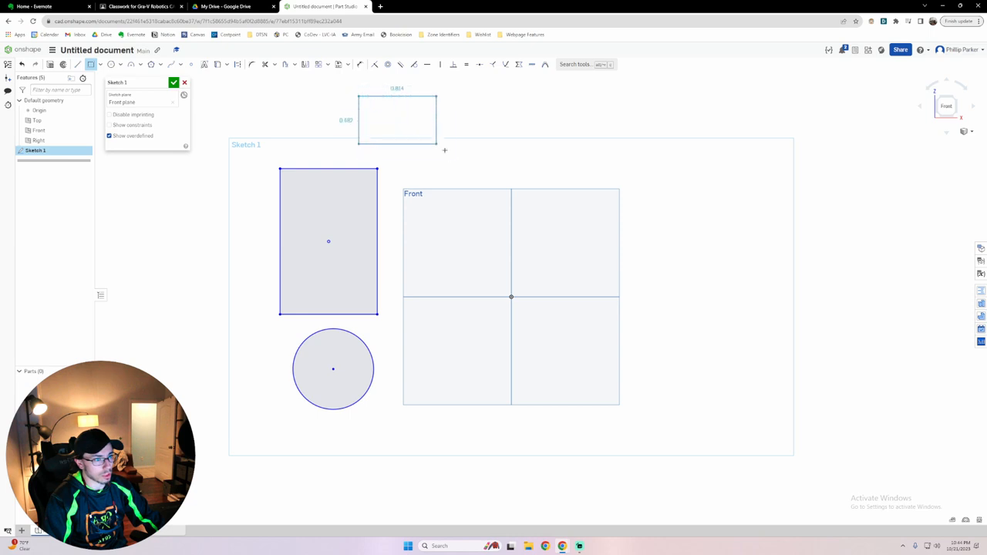
left_click(448, 148)
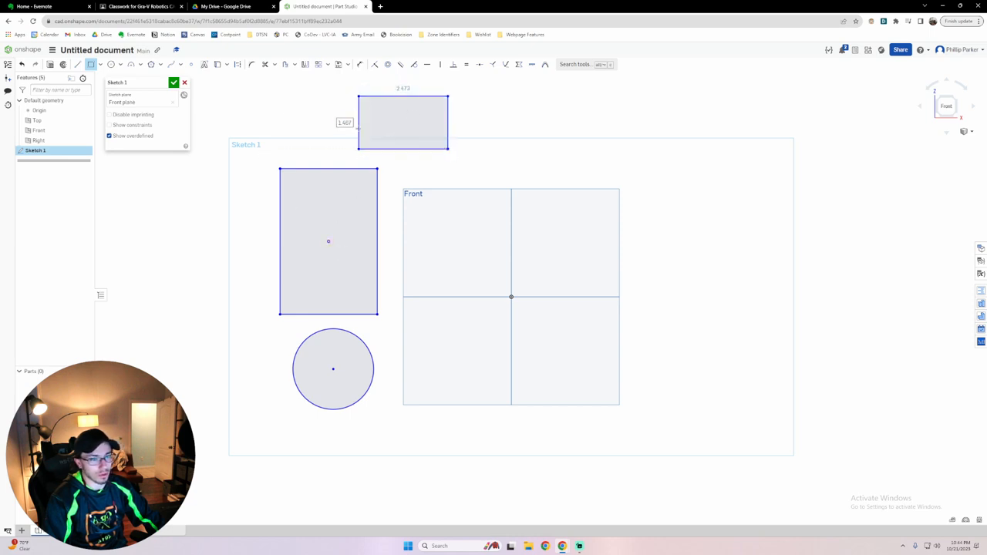
left_click(100, 65)
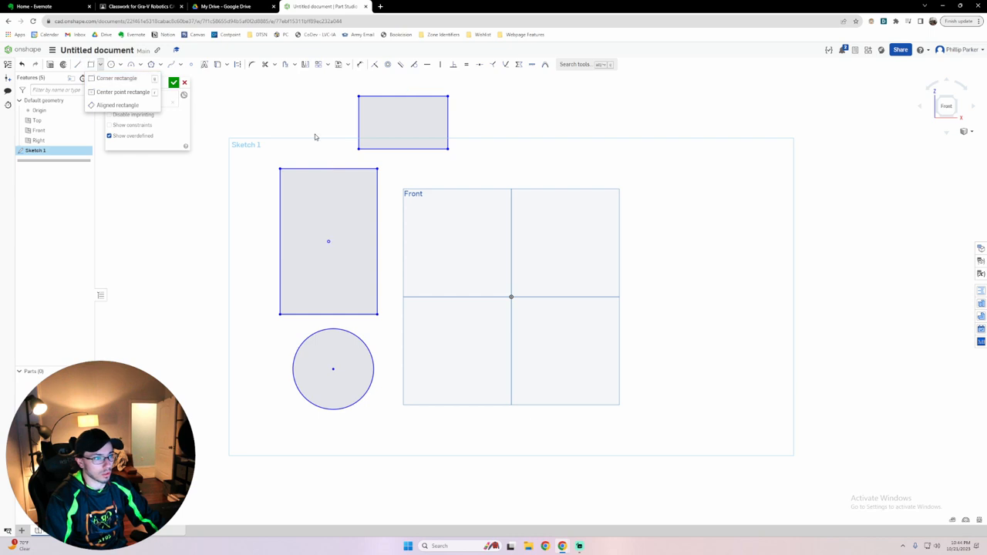
left_click(253, 132)
left_click(121, 65)
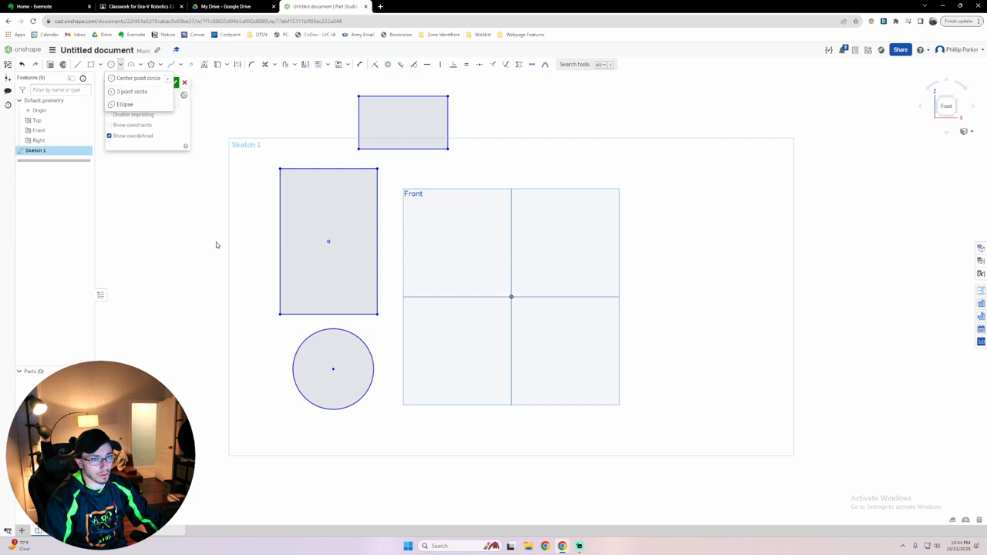
left_click(210, 269)
Sketch a large center point circle beside the tall rectangle, reaching out to the rectangle's left edge.
key("c")
left_click(201, 255)
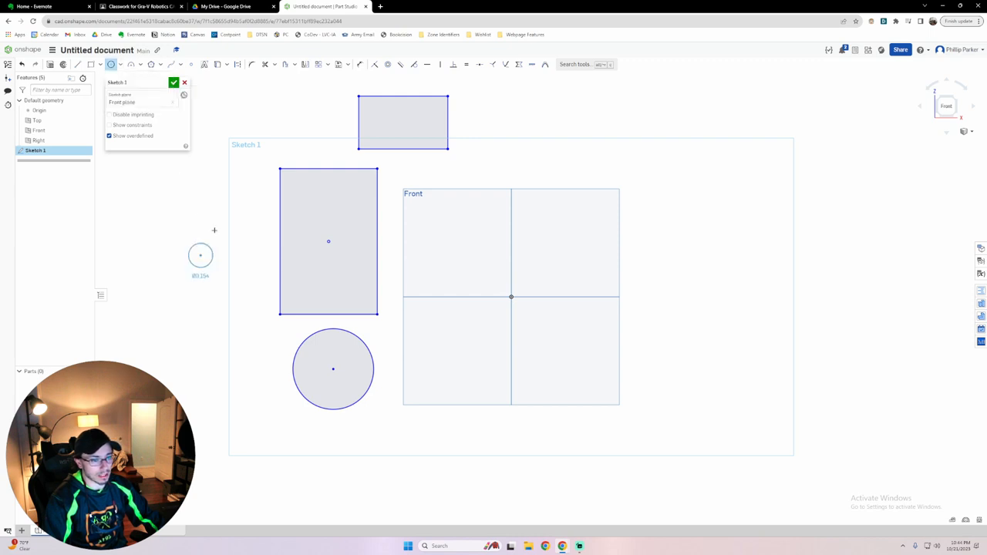
left_click(232, 181)
key("Escape")
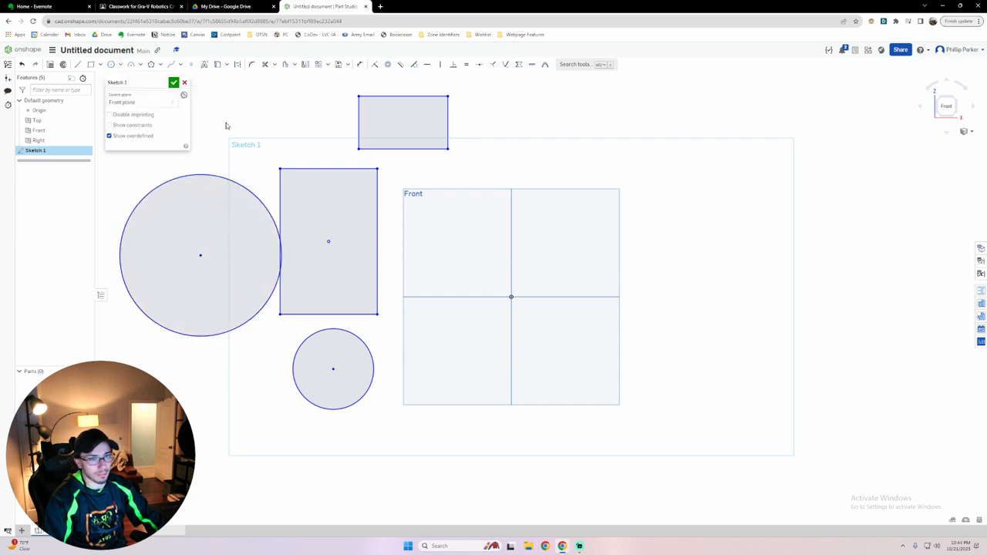
left_click(134, 66)
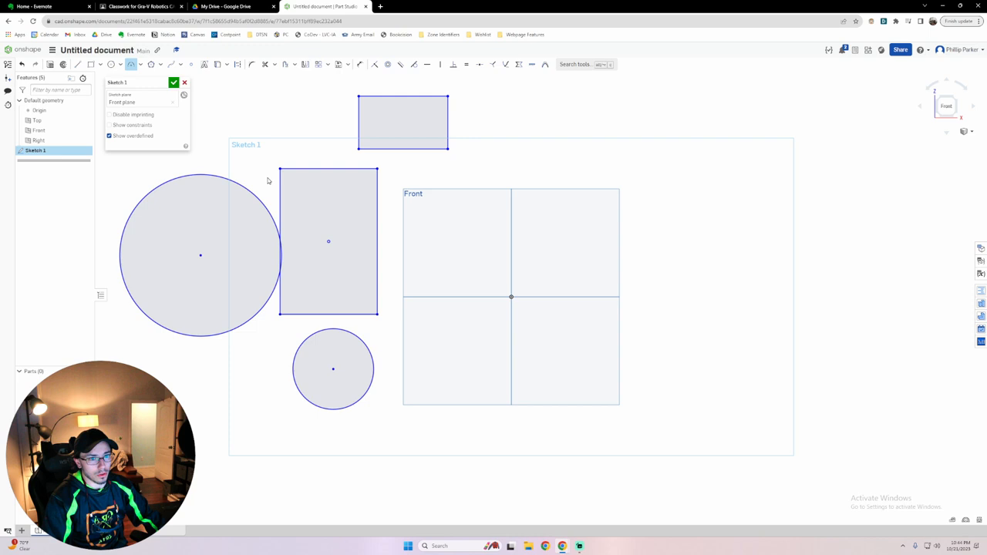
left_click(545, 158)
left_click(721, 140)
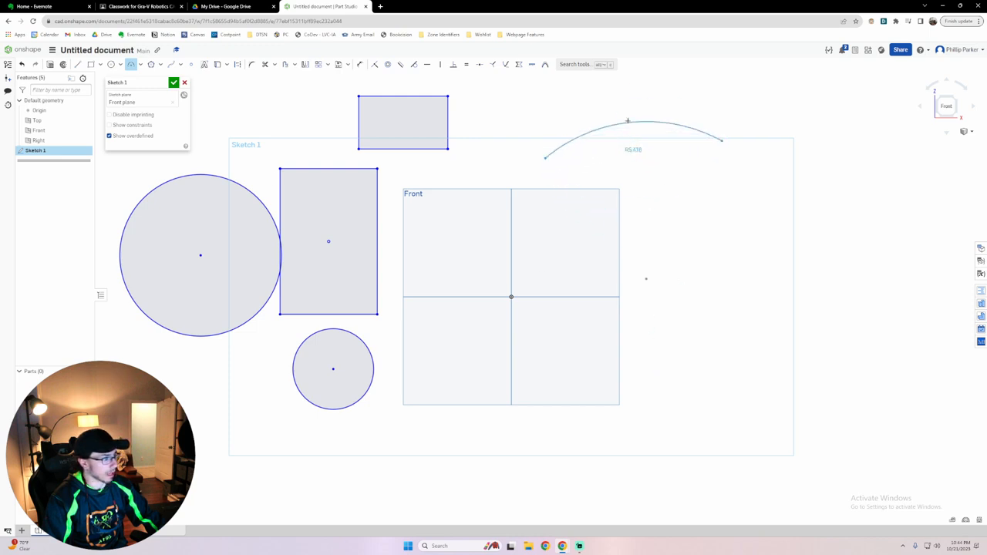
key("Escape")
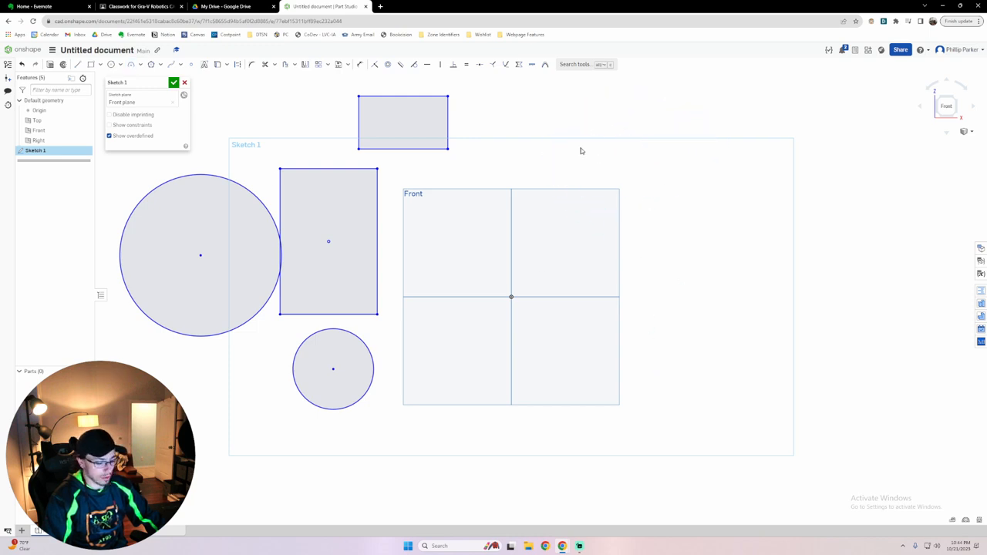
Sketch a three-point arc with a radius of about 1.96 in above the Front plane, and undo it.
key("a")
left_click(524, 121)
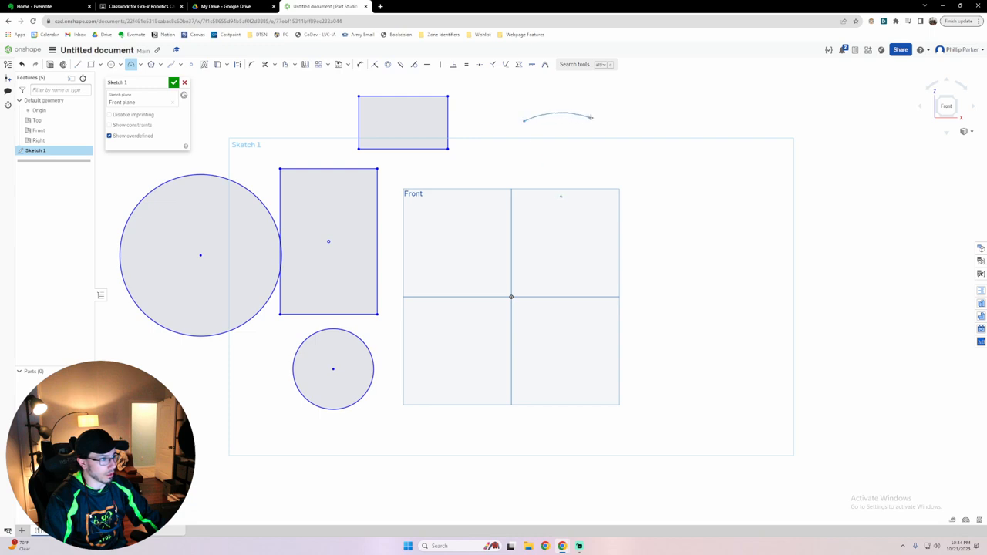
left_click(635, 121)
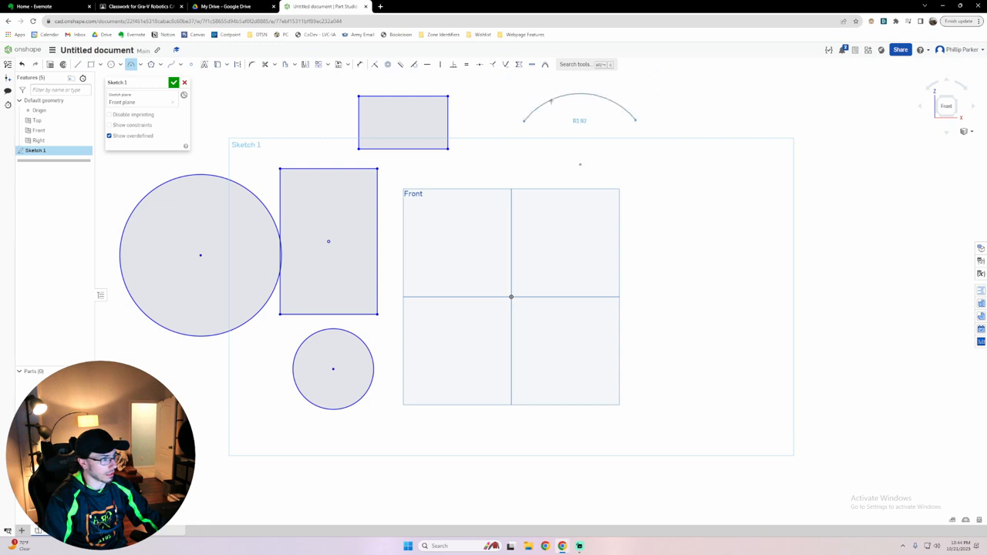
left_click(580, 93)
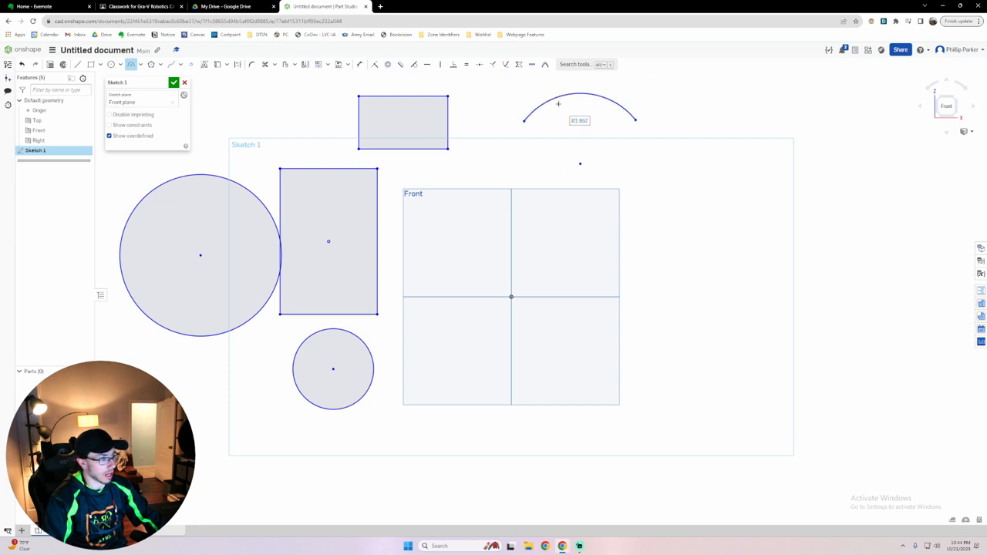
middle_click_drag(514, 152, 507, 189)
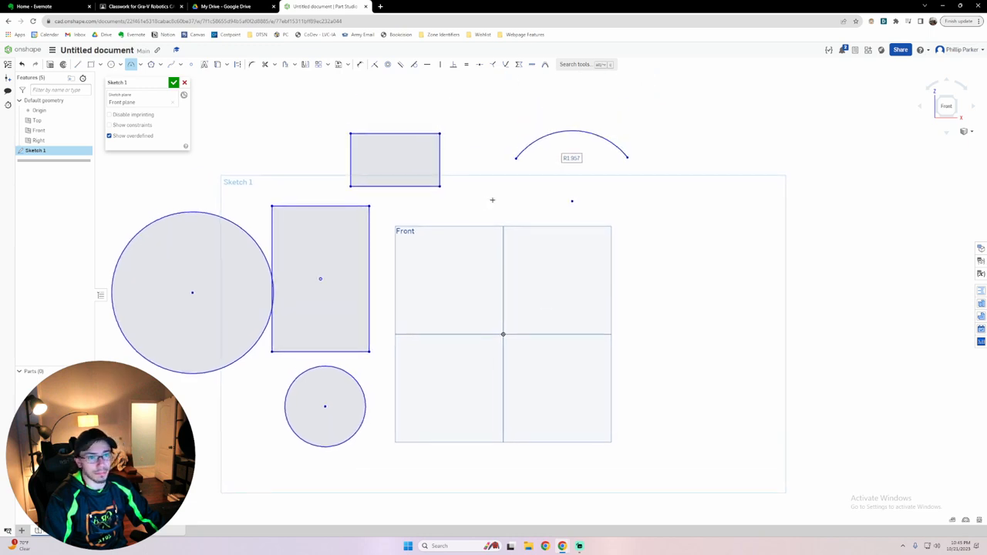
key("Escape")
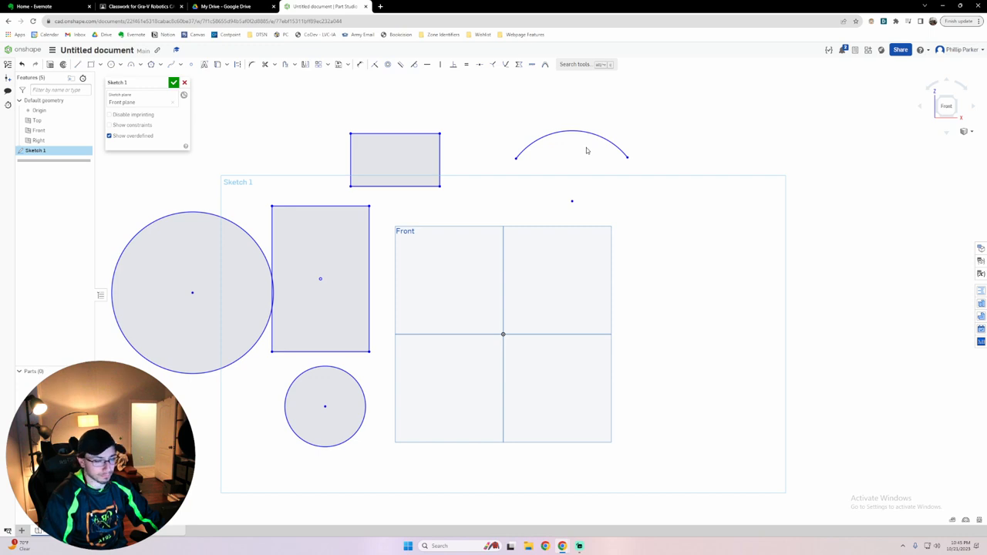
key("ctrl+z")
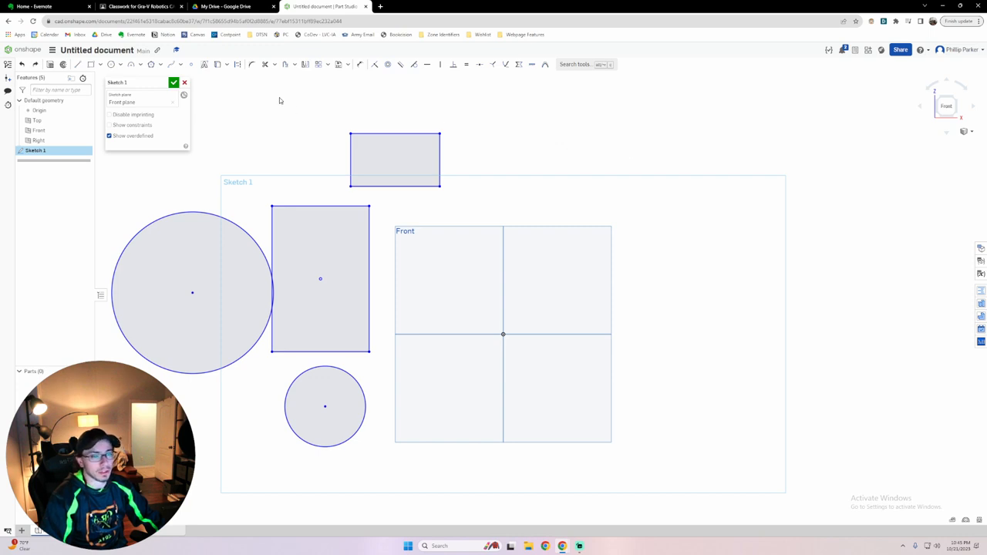
left_click(151, 64)
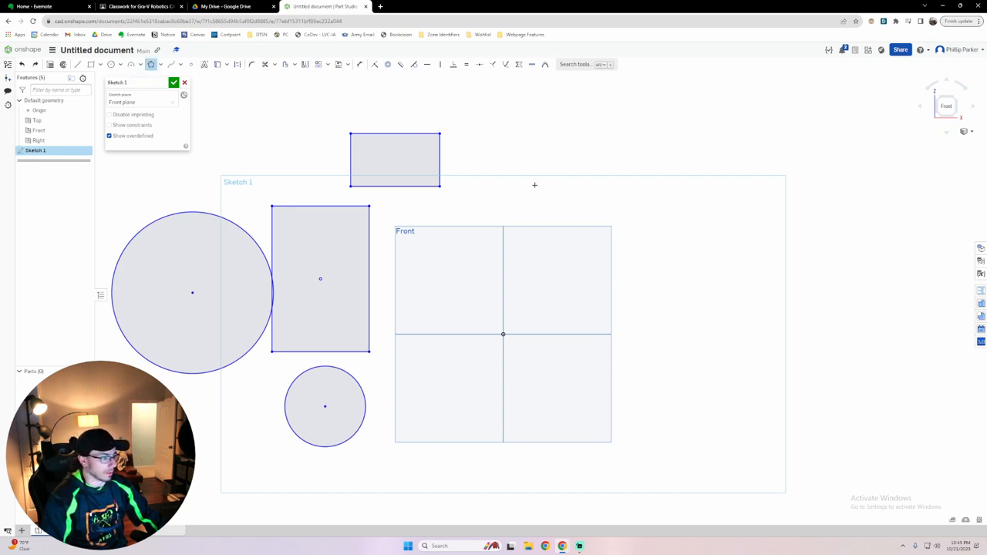
left_click(534, 185)
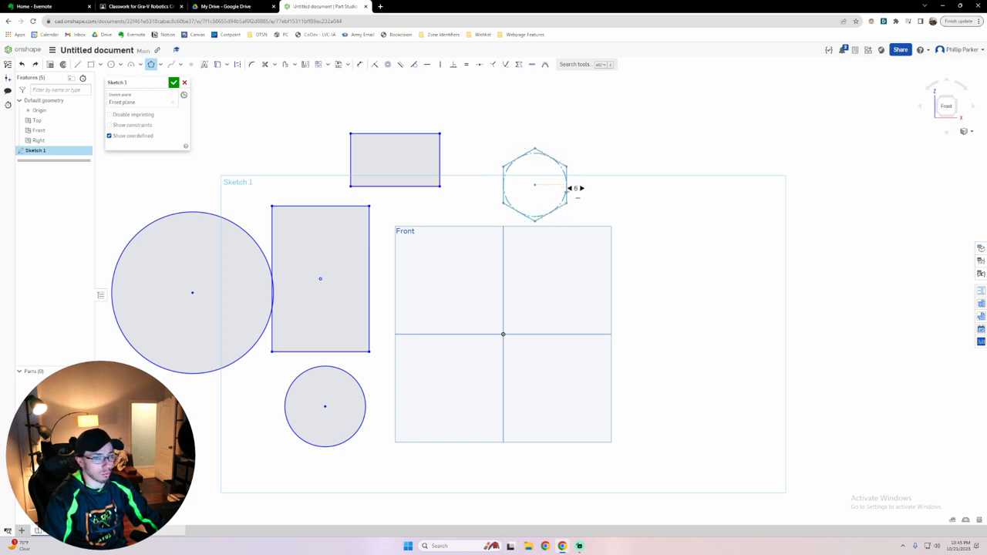
key("Escape")
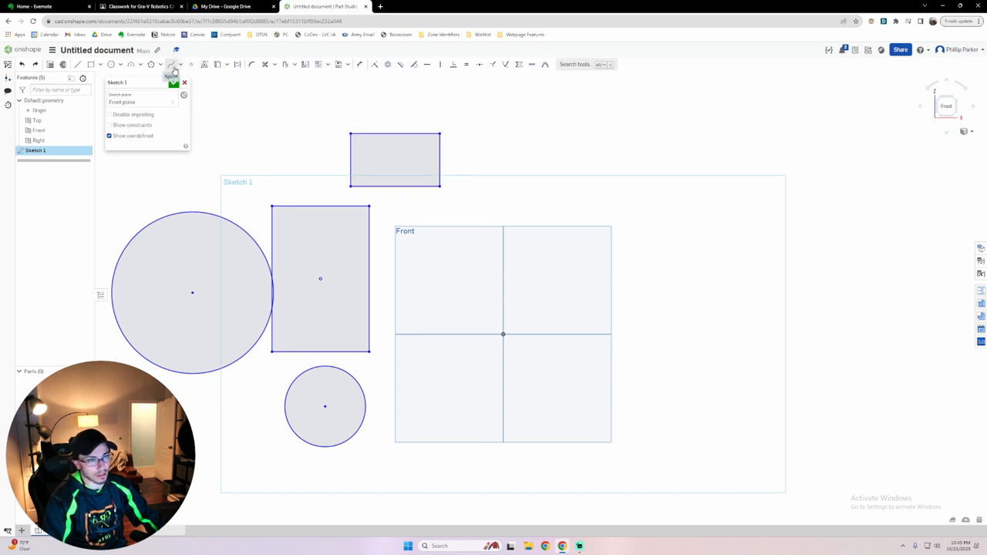
Sketch a wavy multi-point spline from above the Front plane around its right side, and undo it.
left_click(172, 66)
left_click(499, 166)
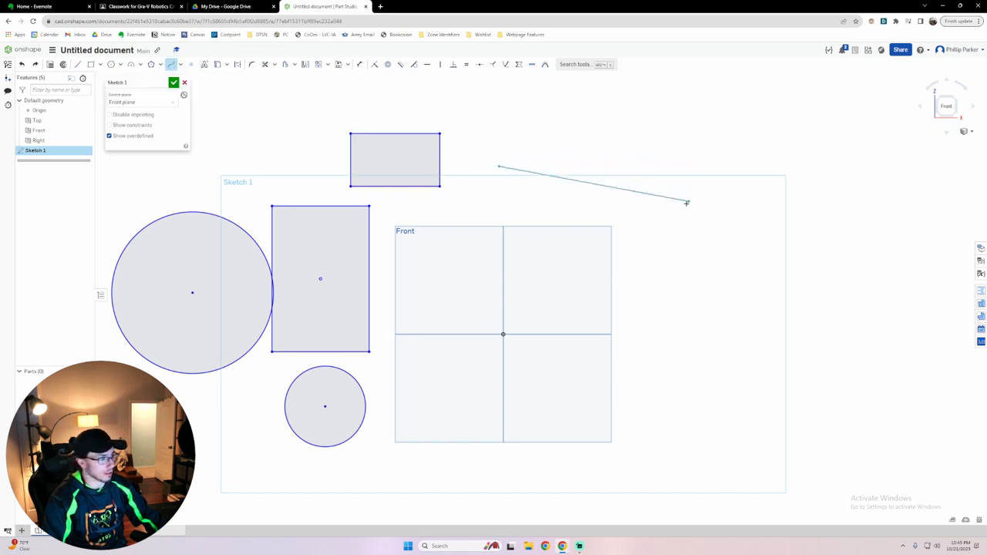
left_click(724, 209)
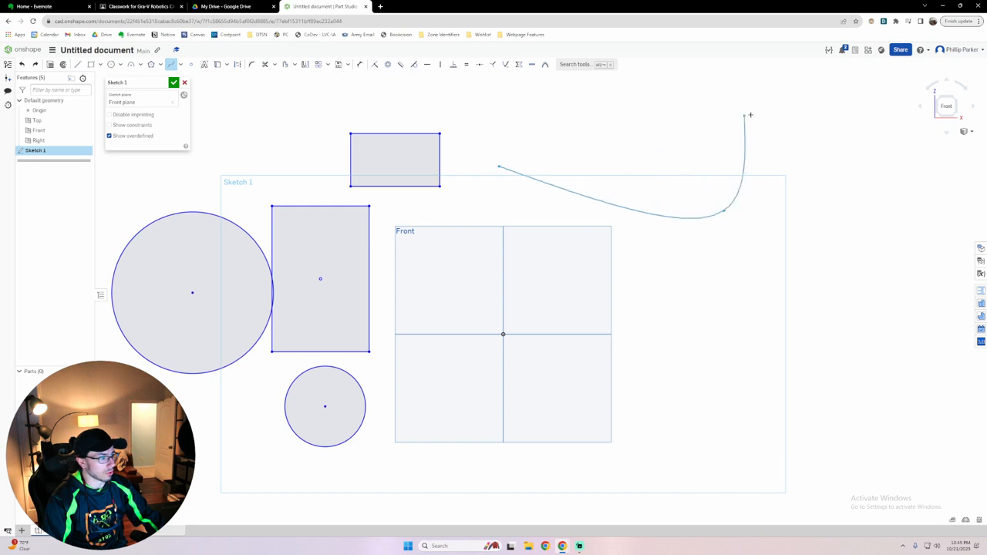
left_click(842, 142)
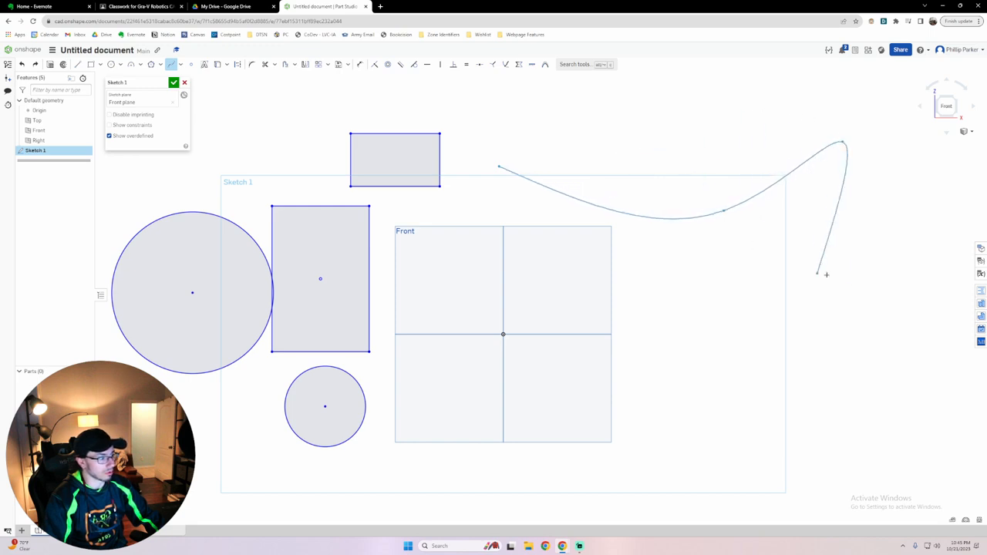
left_click(914, 249)
left_click(832, 286)
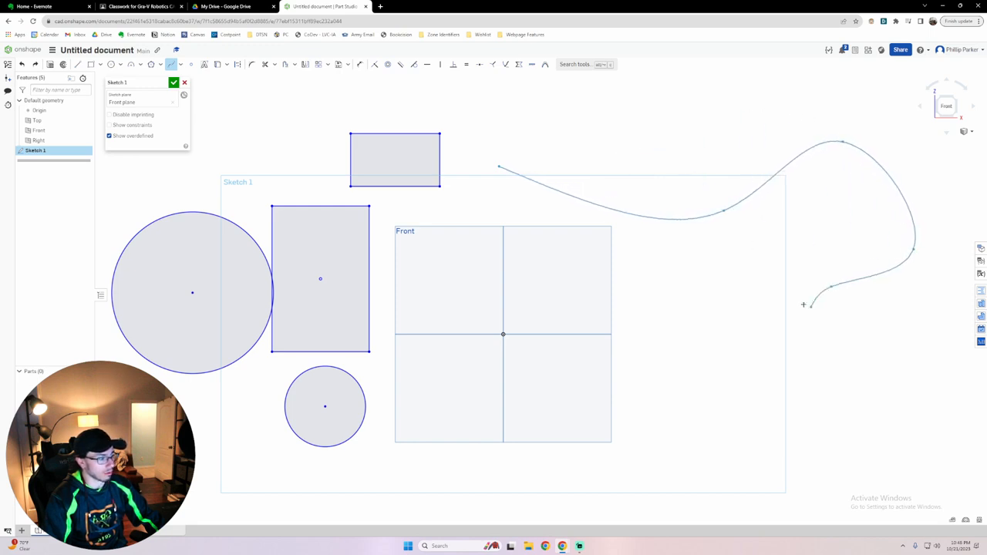
left_click(817, 395)
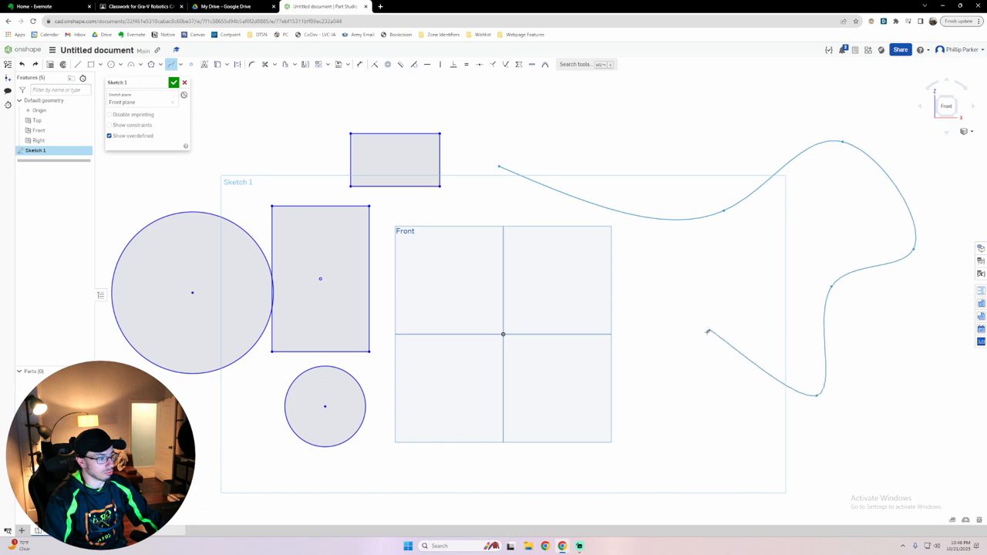
left_click(709, 330)
left_click(661, 406)
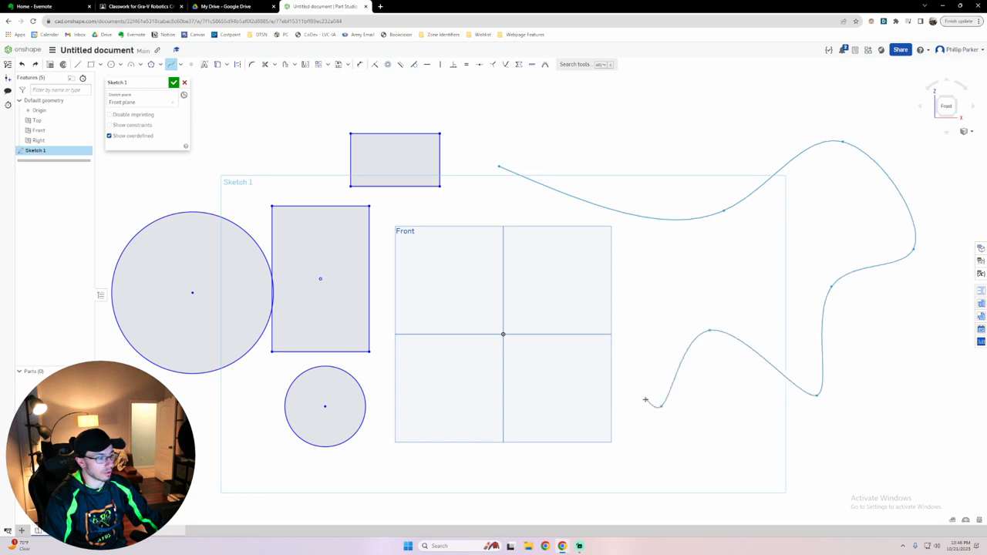
double_click(617, 279)
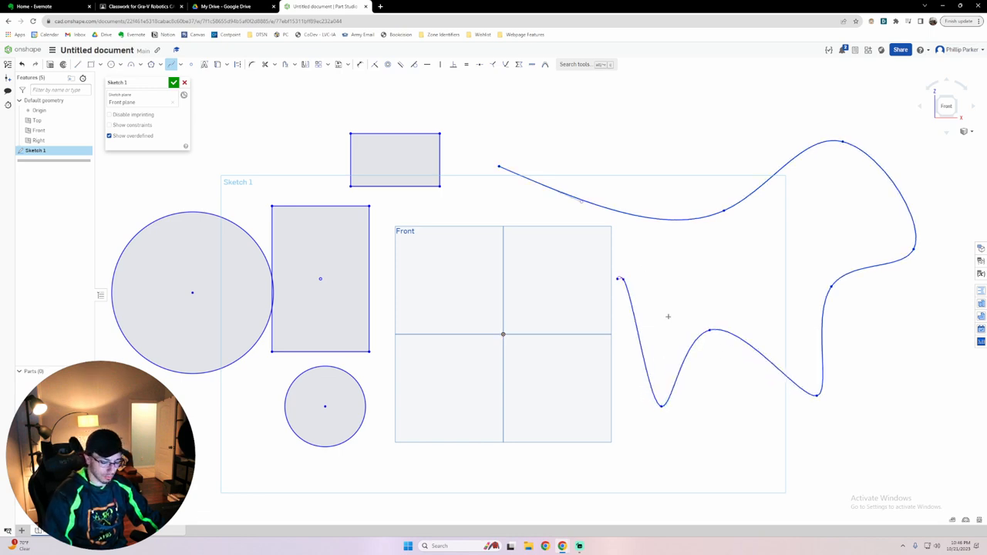
key("ctrl+z")
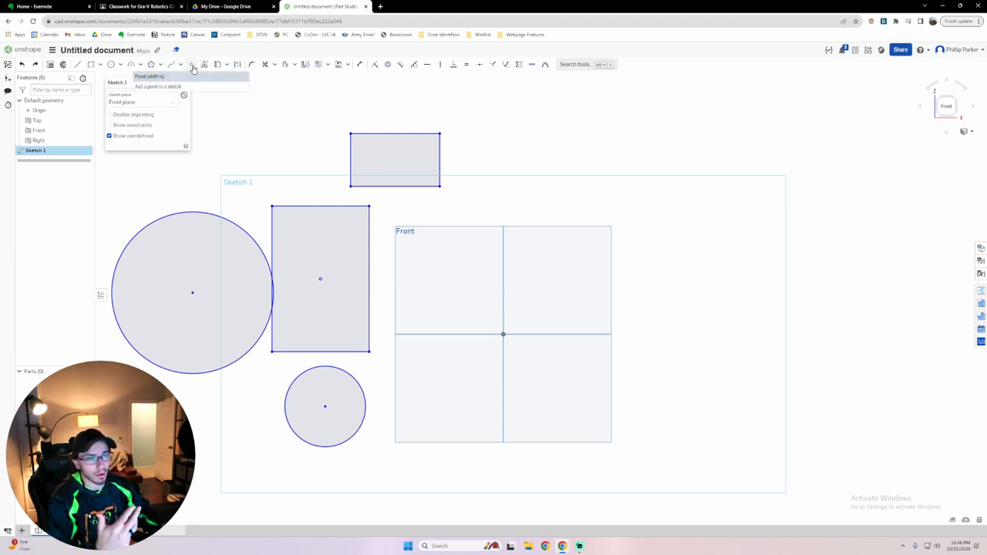
Place a single sketch point above the Front plane, to the right of the small rectangle.
left_click(193, 67)
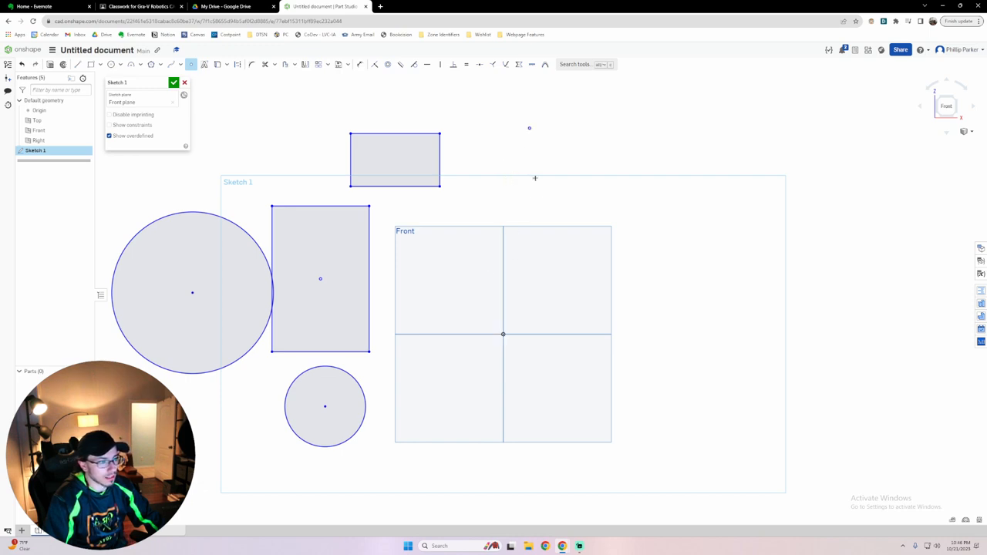
key("Escape")
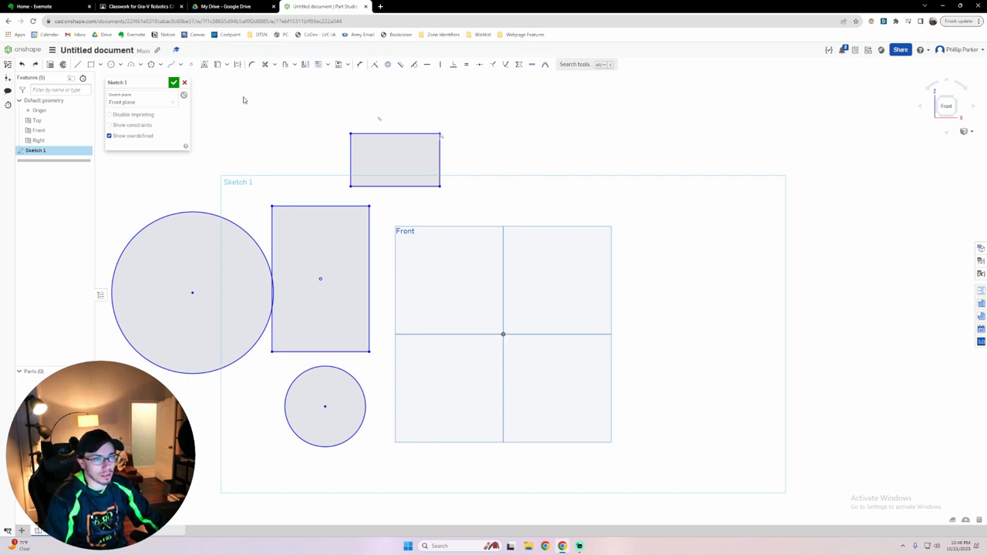
Add the sketch text "Hello" in a text box just above the Front plane, and undo it.
left_click(206, 66)
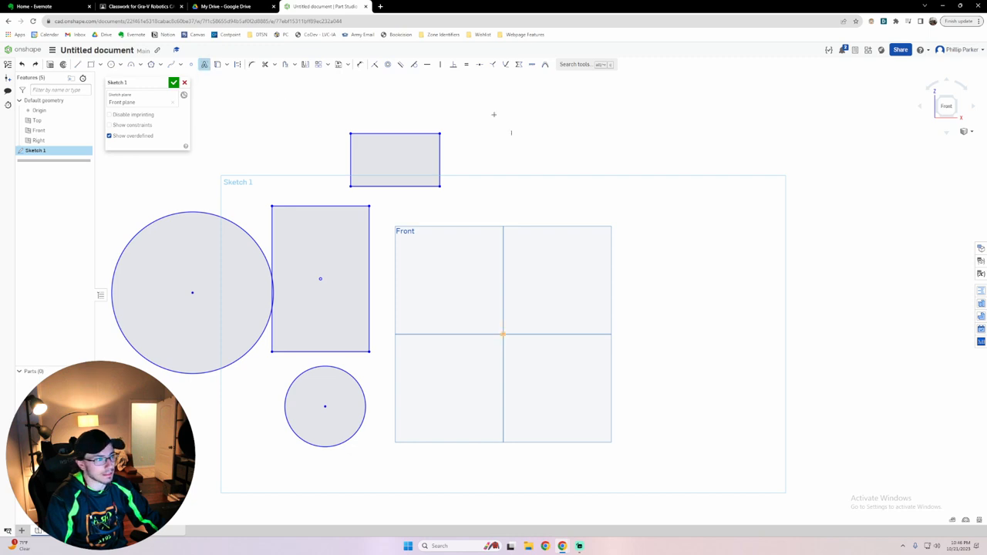
left_click_drag(493, 113, 606, 216)
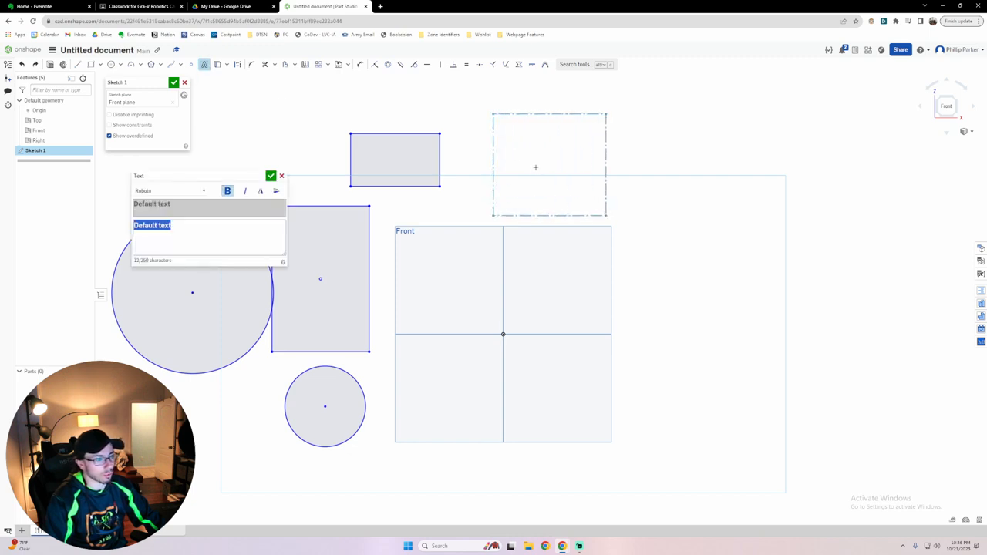
type("H")
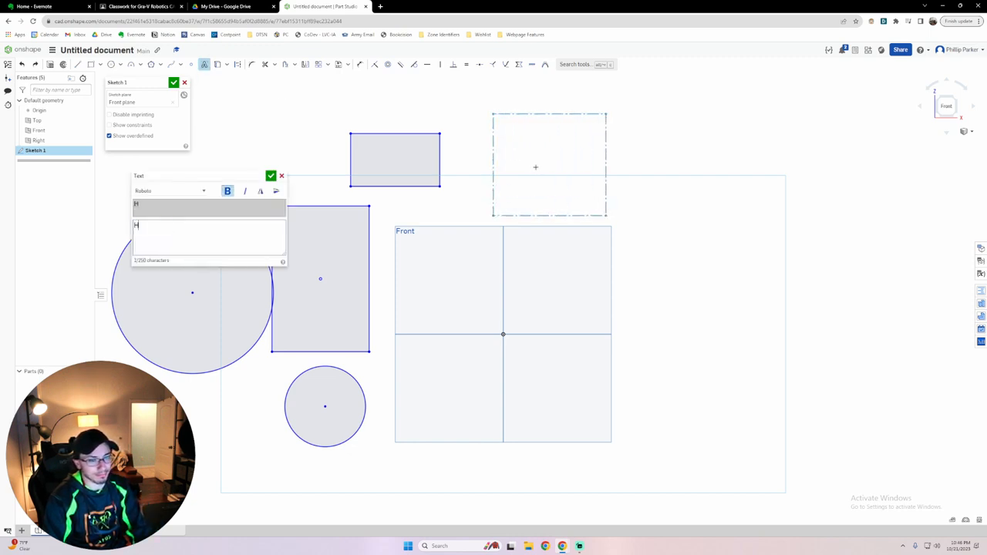
type("ello")
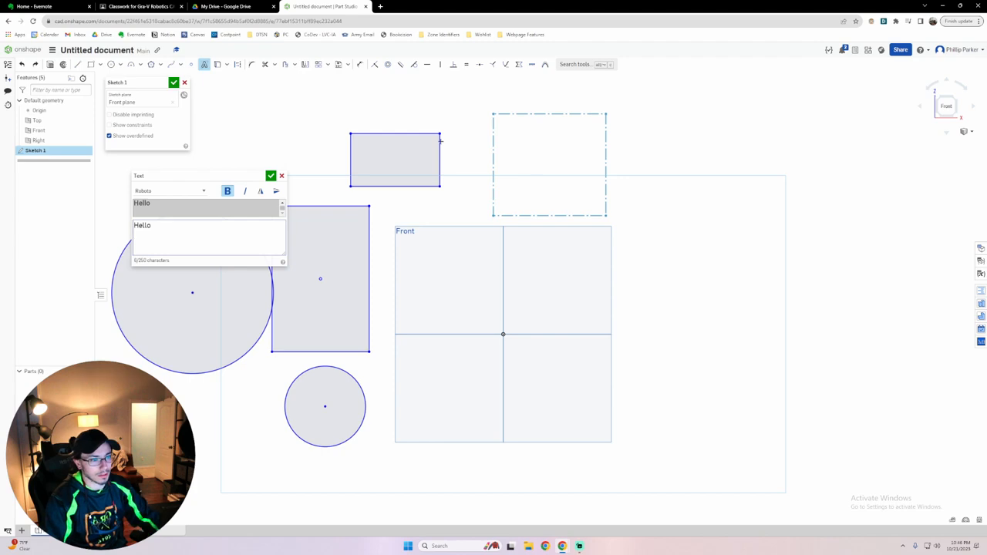
left_click(270, 175)
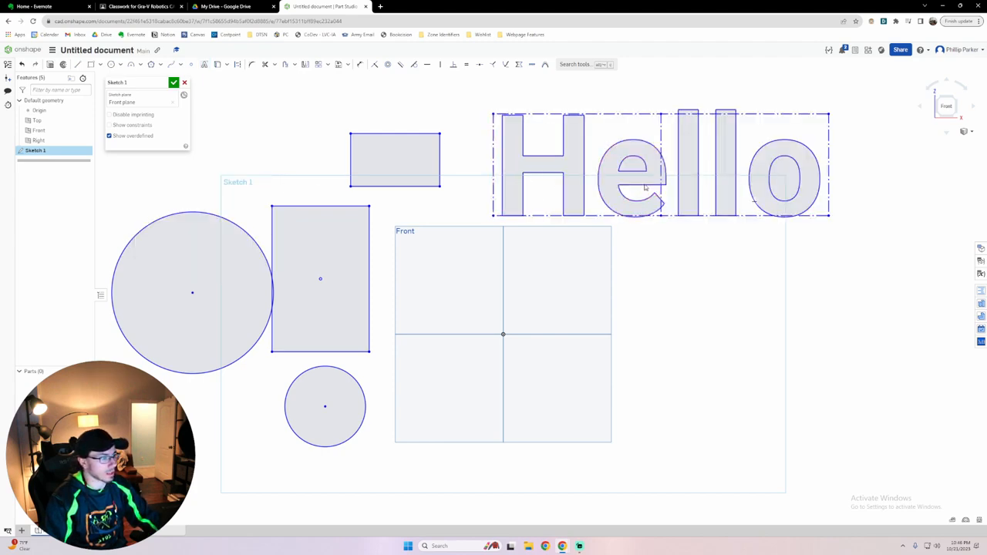
key("ctrl+z")
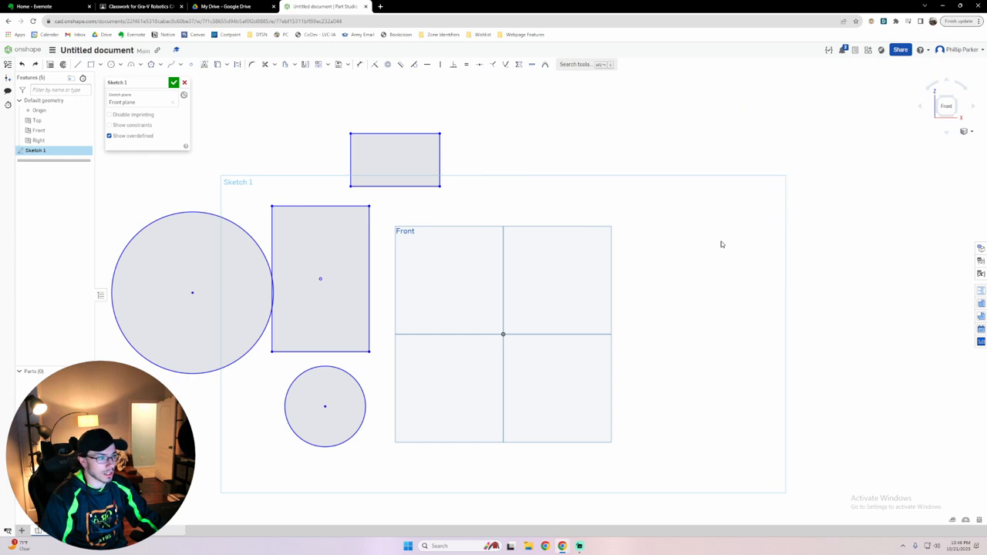
left_click(219, 66)
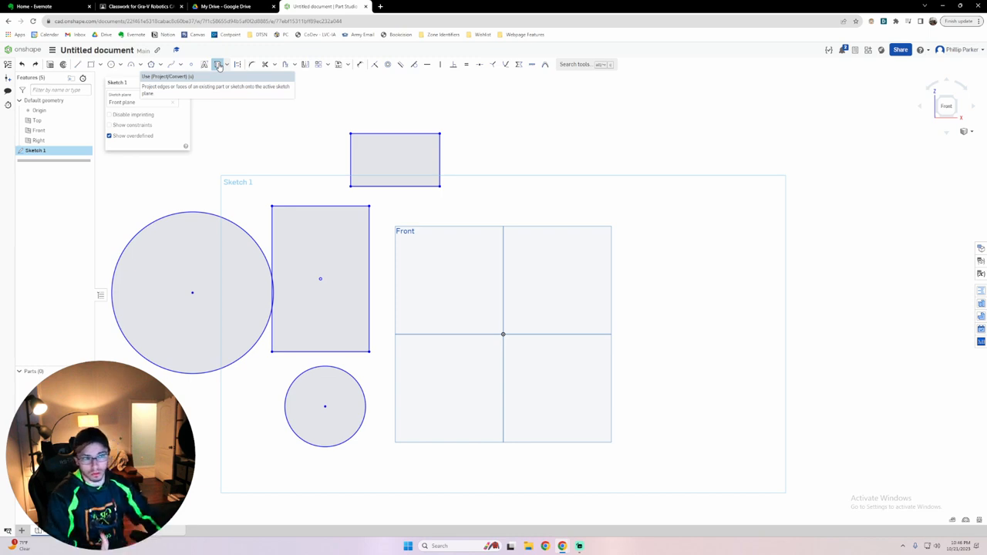
left_click(218, 65)
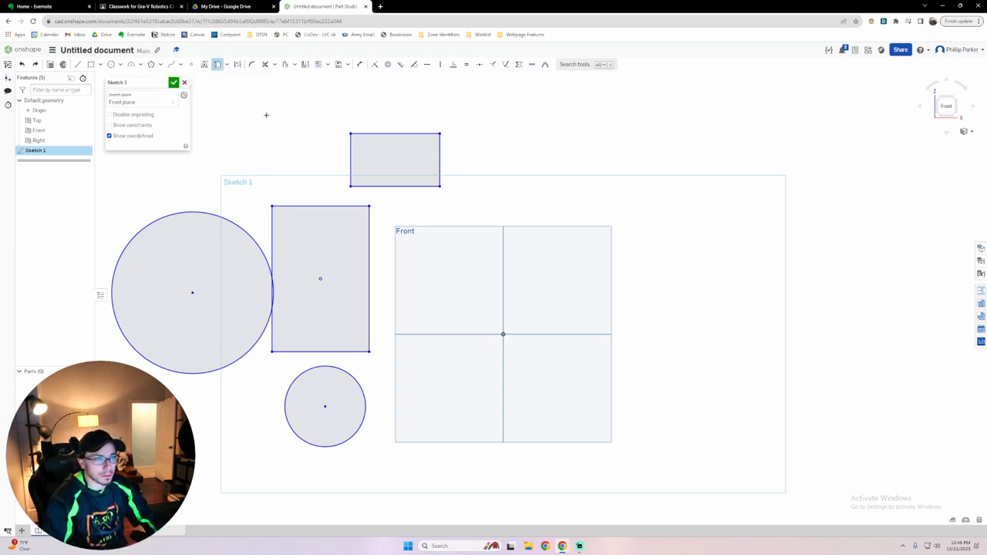
key("Escape")
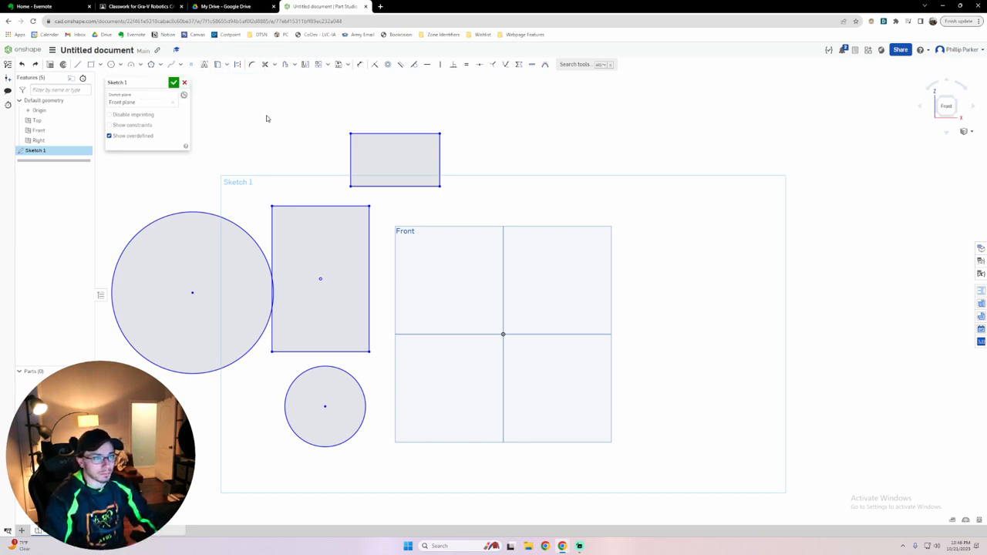
Convert all four sides of the small rectangle above the Front plane to construction geometry.
left_click(238, 65)
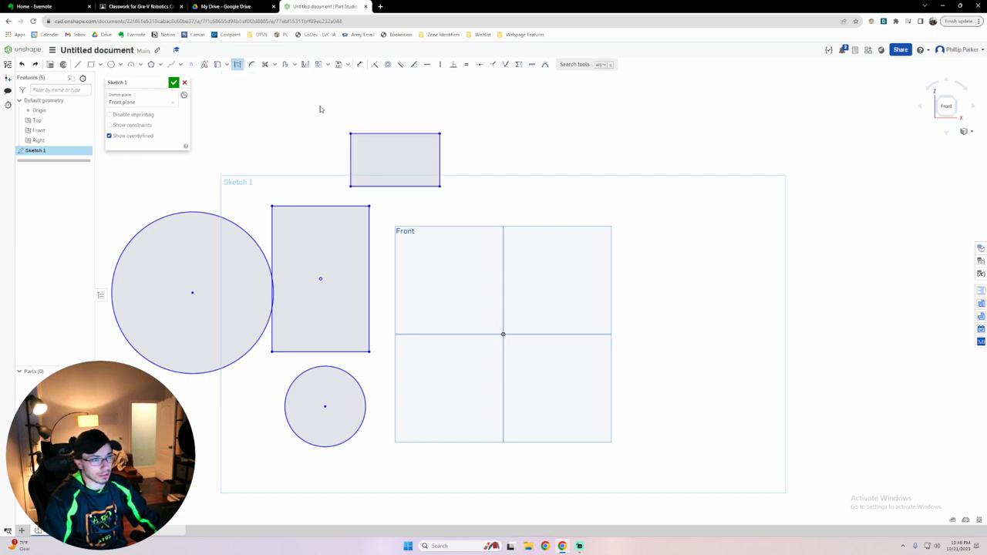
left_click(237, 65)
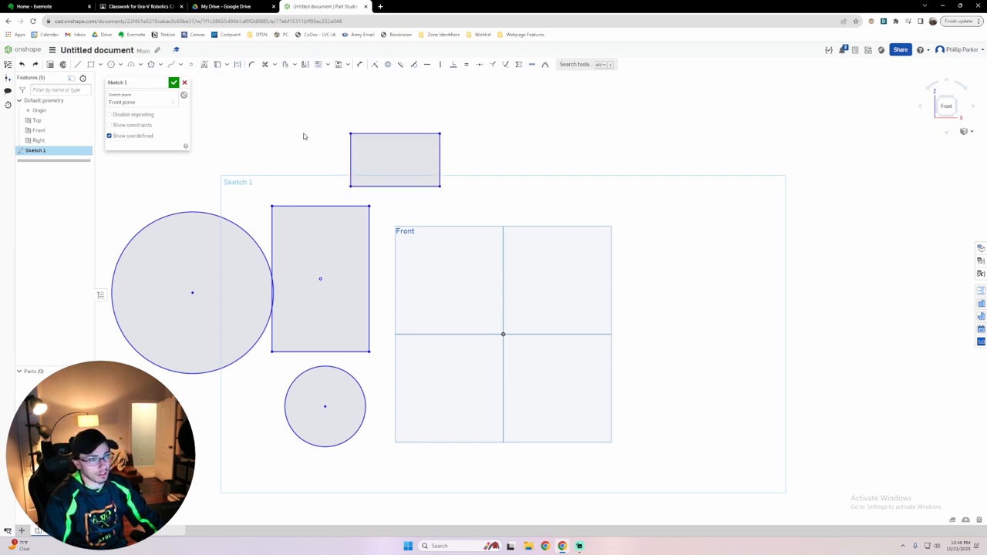
left_click_drag(334, 112, 461, 197)
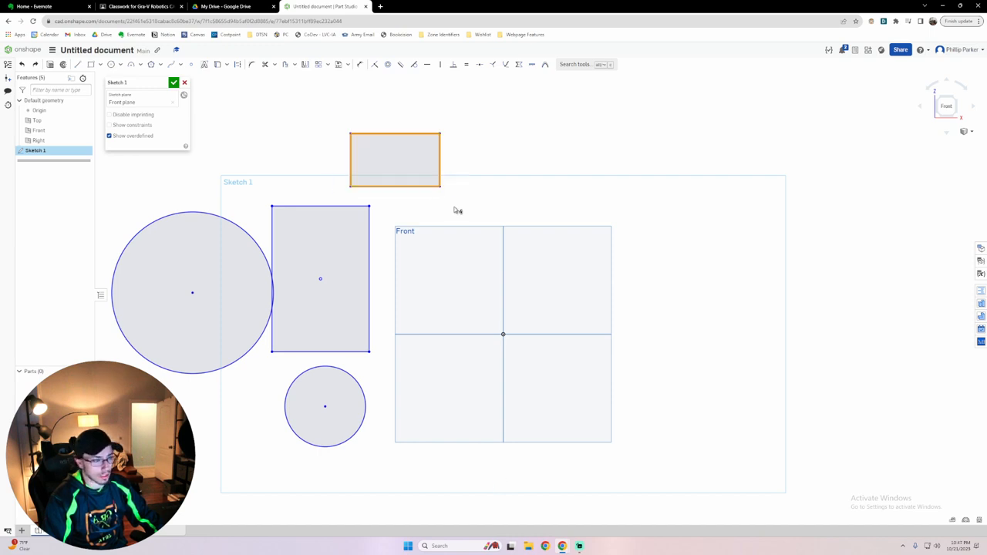
left_click(330, 121)
left_click_drag(327, 116, 455, 200)
key("q")
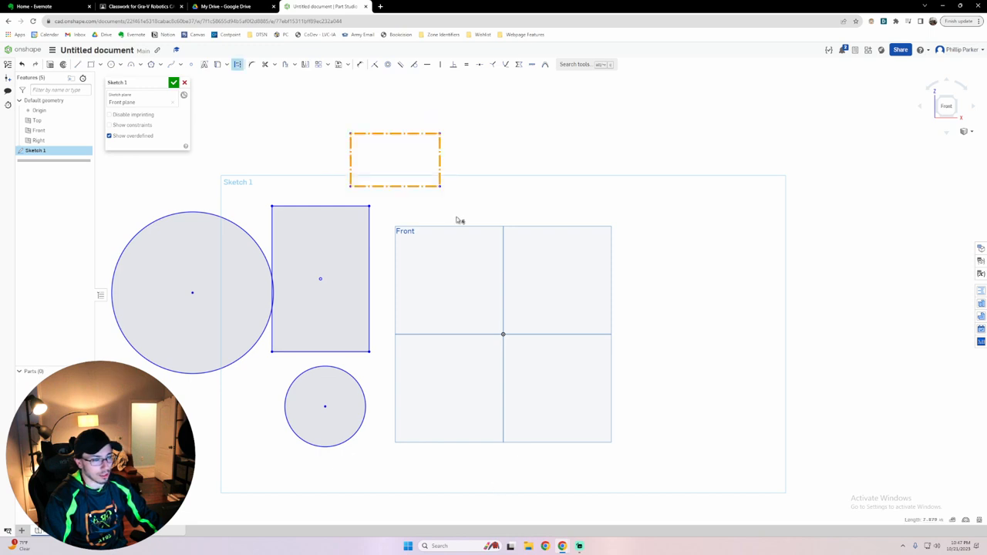
left_click(485, 202)
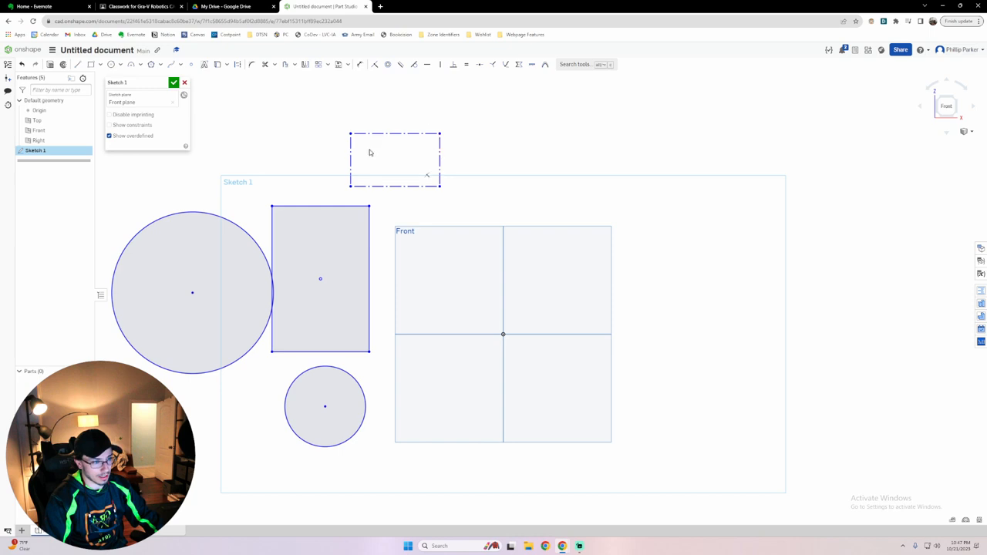
Stretch the small construction rectangle slightly taller and wider by its upper-left sides, and convert it back to regular geometry.
left_click_drag(348, 160, 394, 115)
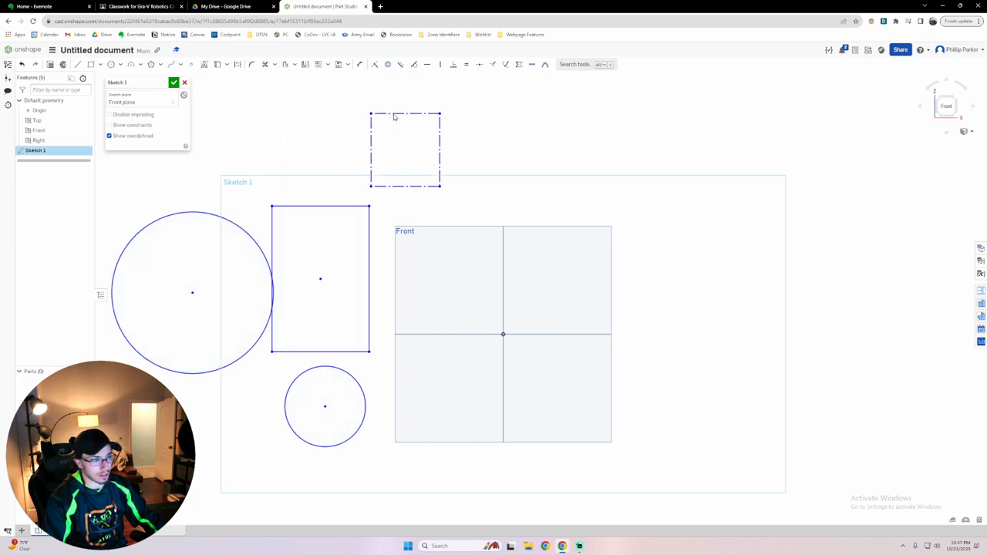
left_click_drag(371, 153, 346, 152)
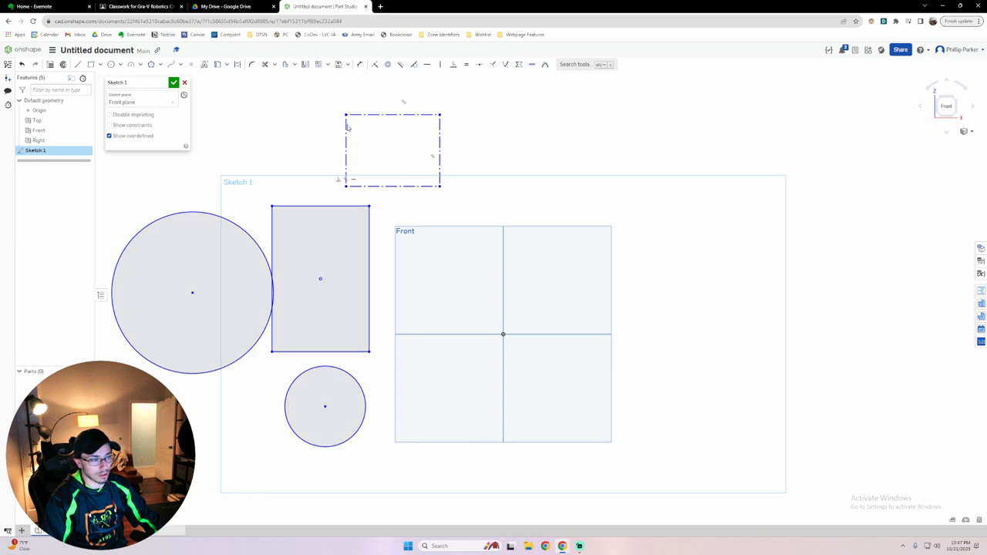
mouse_move(322, 102)
left_mouse_down()
mouse_move(357, 116)
mouse_move(458, 196)
left_mouse_up()
key("q")
left_click(491, 153)
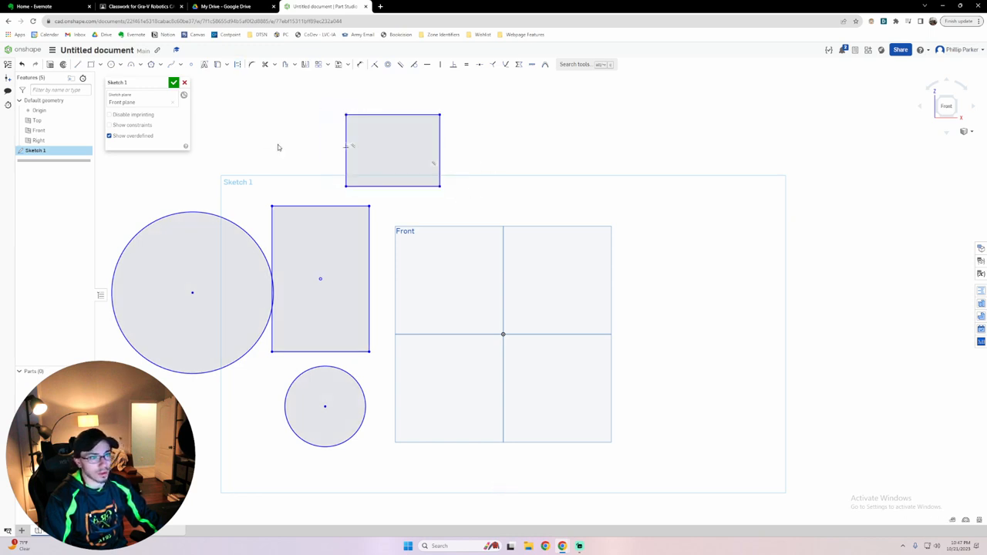
Sketch a corner rectangle about 2.99 by 1.72 in above the Front plane, right of the small rectangle, and undo it.
key("g")
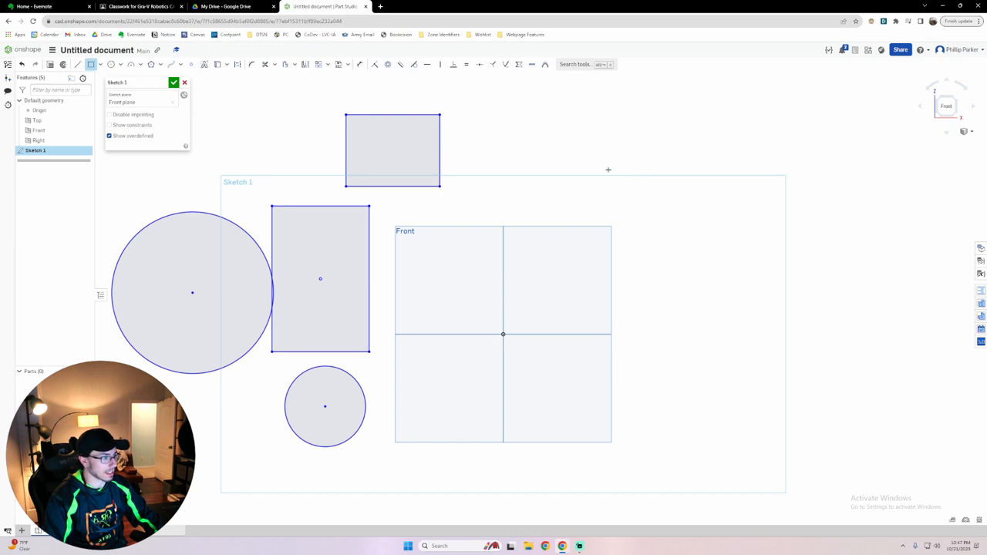
left_click(517, 117)
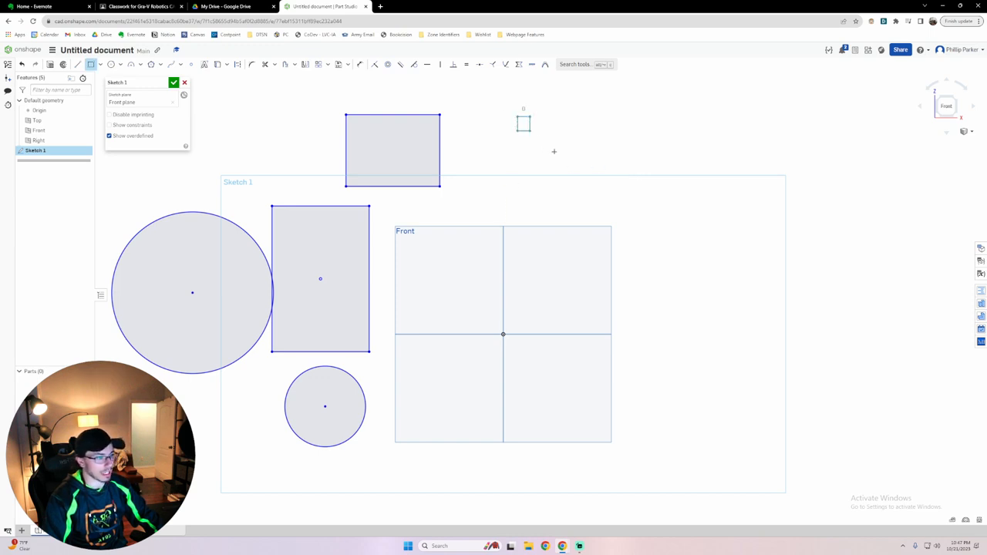
left_click(625, 178)
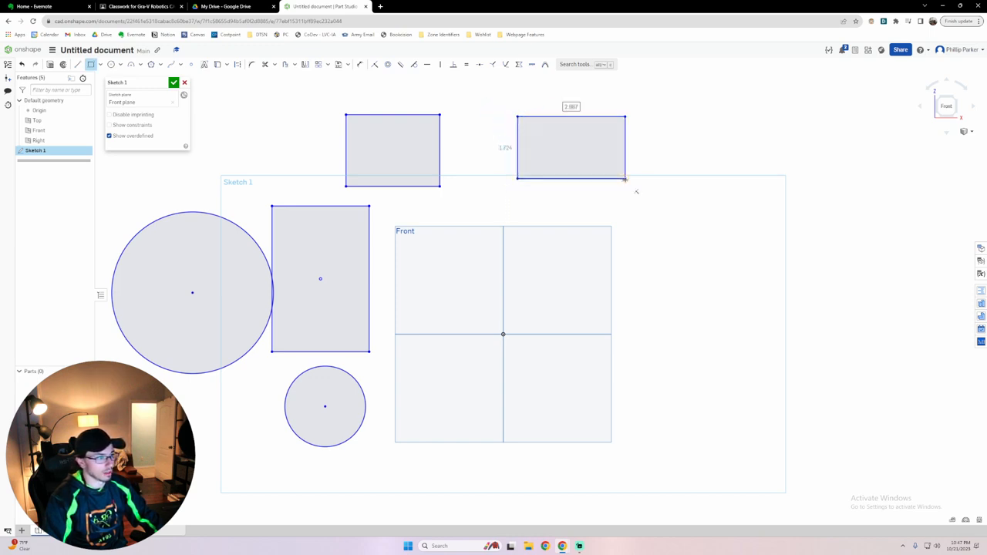
key("ctrl+z")
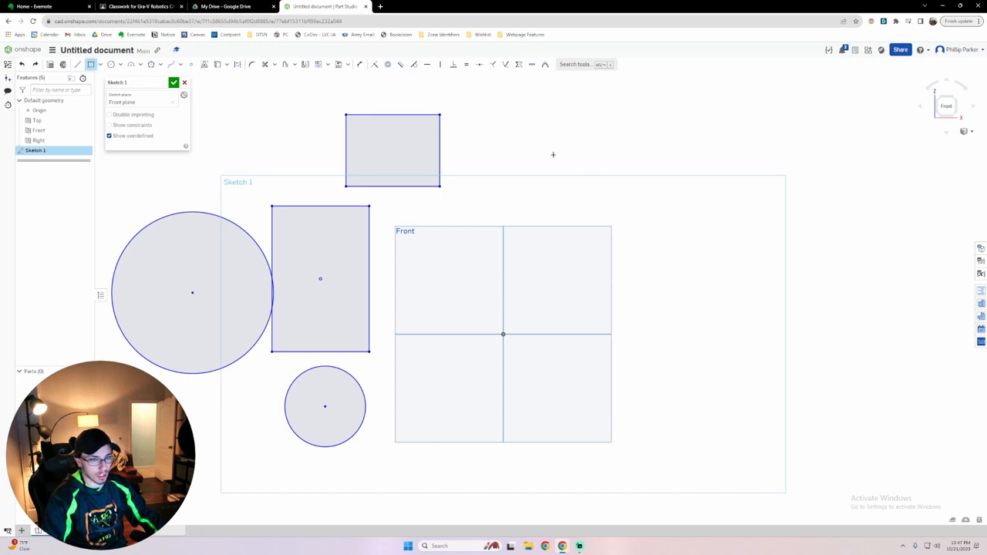
Sketch a construction rectangle about 3.72 by 2.7 in above the Front plane, right of the small rectangle, and undo it.
key("q")
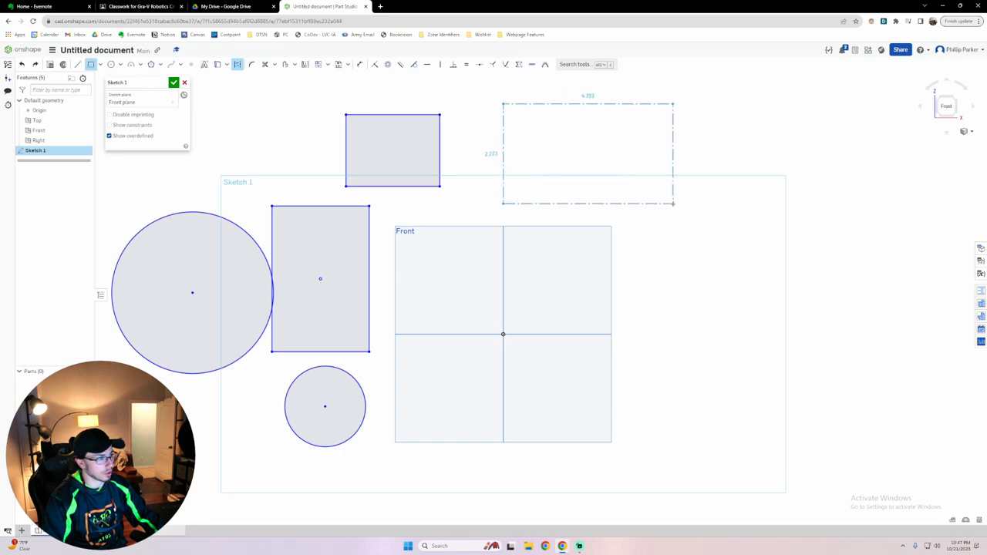
left_click(637, 200)
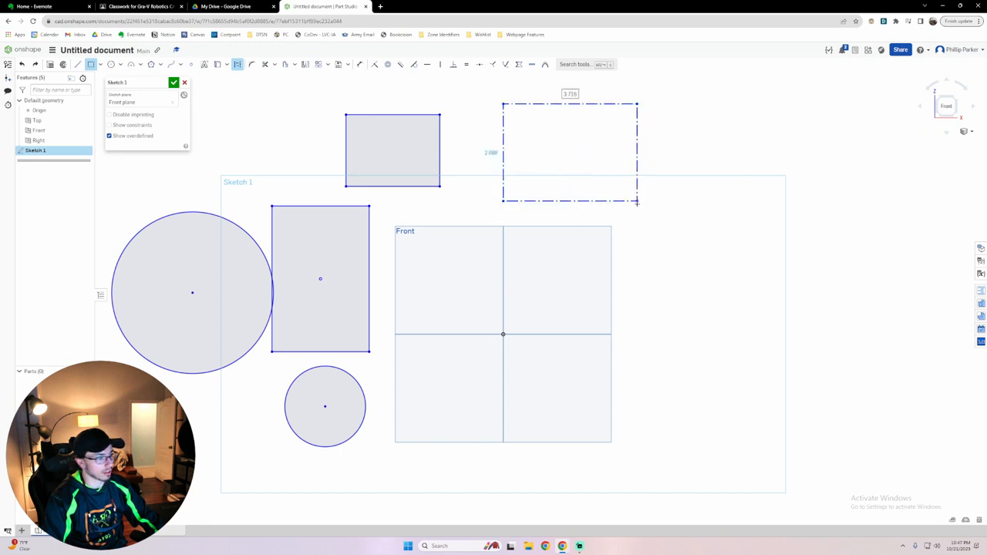
key("Escape")
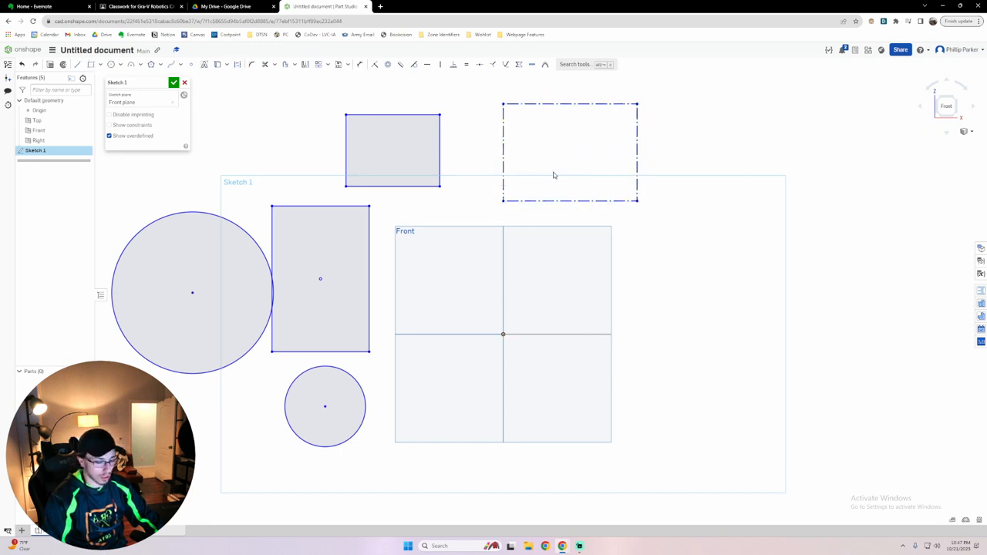
key("ctrl+z")
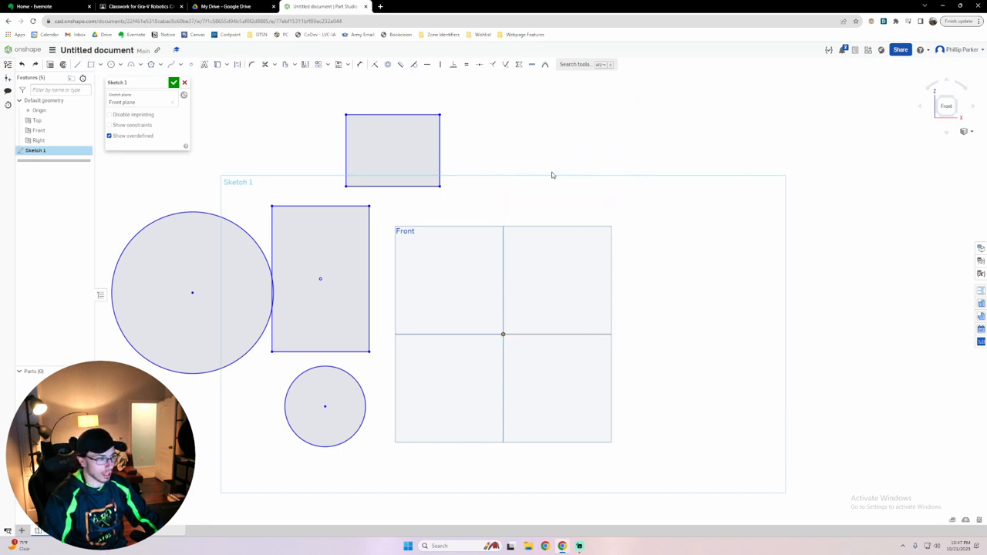
Sketch a construction corner rectangle about 2.25 by 2.1 in above the Front plane's upper-right corner.
key("g")
key("q")
left_click(561, 120)
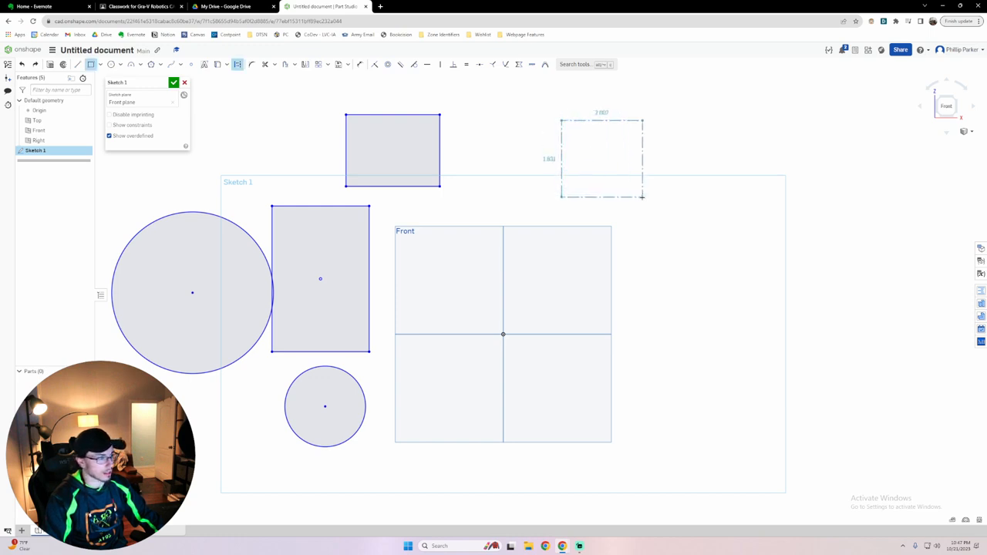
left_click(643, 196)
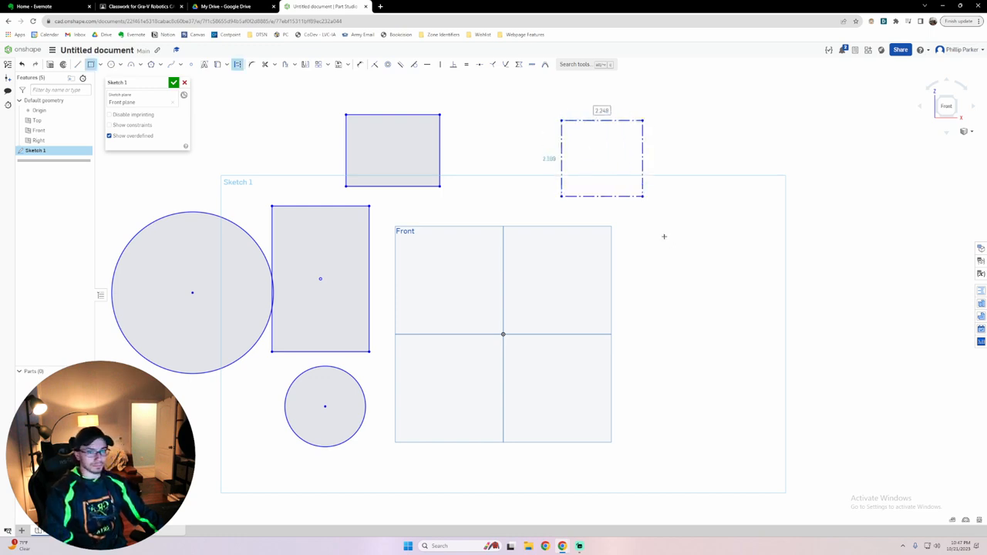
key("Escape")
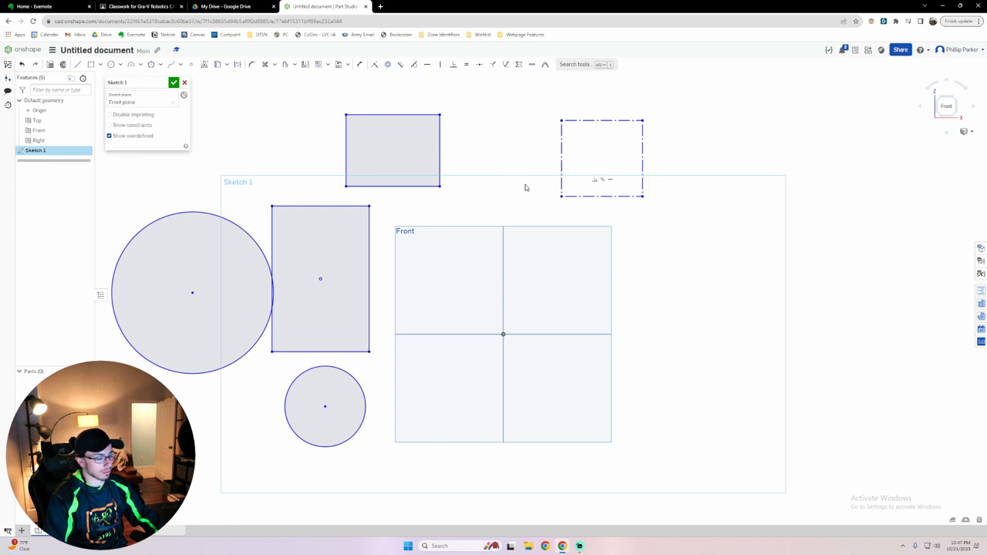
Try box selections in the empty space beside the small solid rectangle, and crossing selections over its edges.
left_click_drag(471, 135, 522, 185)
left_click_drag(478, 133, 520, 182)
left_click_drag(472, 111, 524, 196)
mouse_move(478, 124)
left_mouse_down()
mouse_move(523, 196)
mouse_move(464, 144)
mouse_move(530, 203)
mouse_move(478, 135)
mouse_move(525, 199)
mouse_move(366, 161)
mouse_move(317, 121)
mouse_move(319, 104)
mouse_move(326, 116)
left_mouse_up()
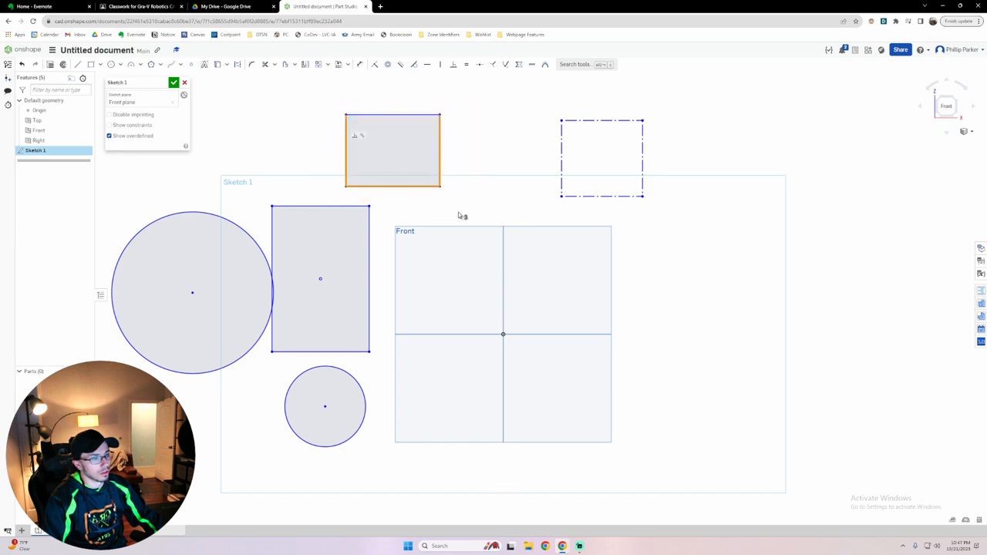
left_click(473, 197)
left_click_drag(473, 197, 318, 147)
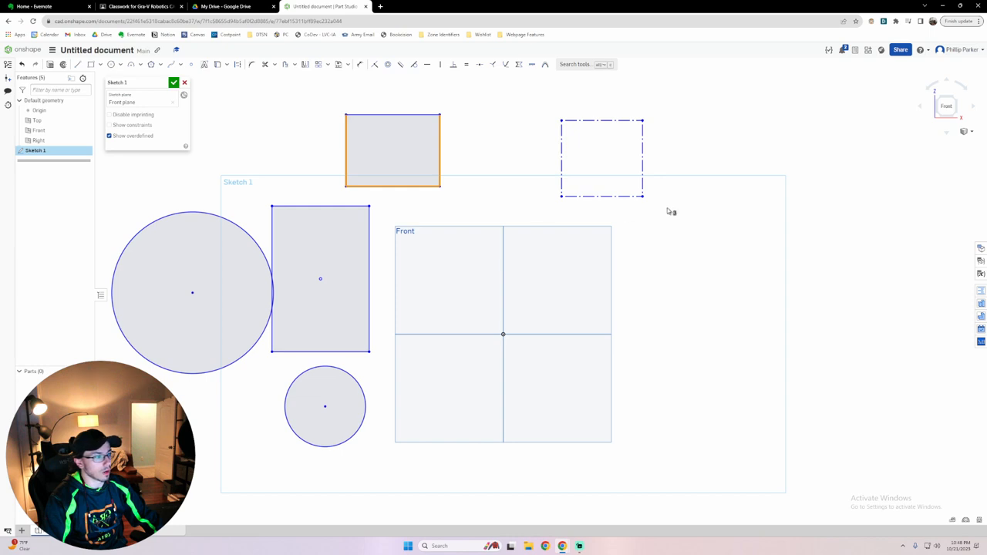
Compare window and crossing box selections on the construction rectangle, and clear the selection.
left_click_drag(668, 208, 597, 124)
left_click(665, 228)
left_click_drag(667, 209, 685, 221)
left_click(672, 188)
left_click_drag(548, 147, 669, 222)
left_click_drag(537, 152, 688, 219)
mouse_move(547, 145)
left_mouse_down()
mouse_move(670, 224)
mouse_move(538, 148)
mouse_move(671, 222)
mouse_move(527, 161)
mouse_move(676, 214)
mouse_move(668, 222)
mouse_move(504, 145)
mouse_move(703, 216)
mouse_move(628, 209)
mouse_move(677, 216)
mouse_move(541, 151)
left_mouse_up()
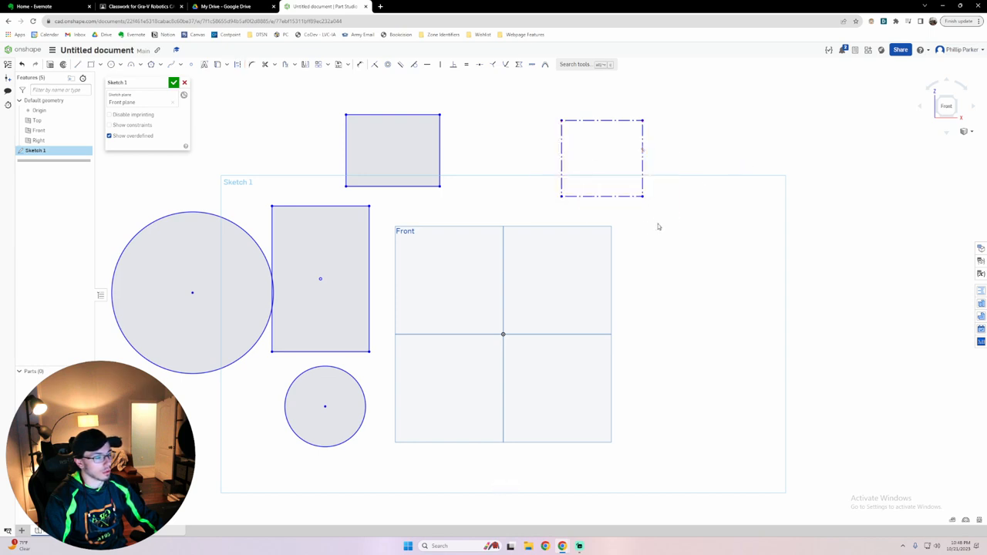
left_click_drag(672, 205, 531, 155)
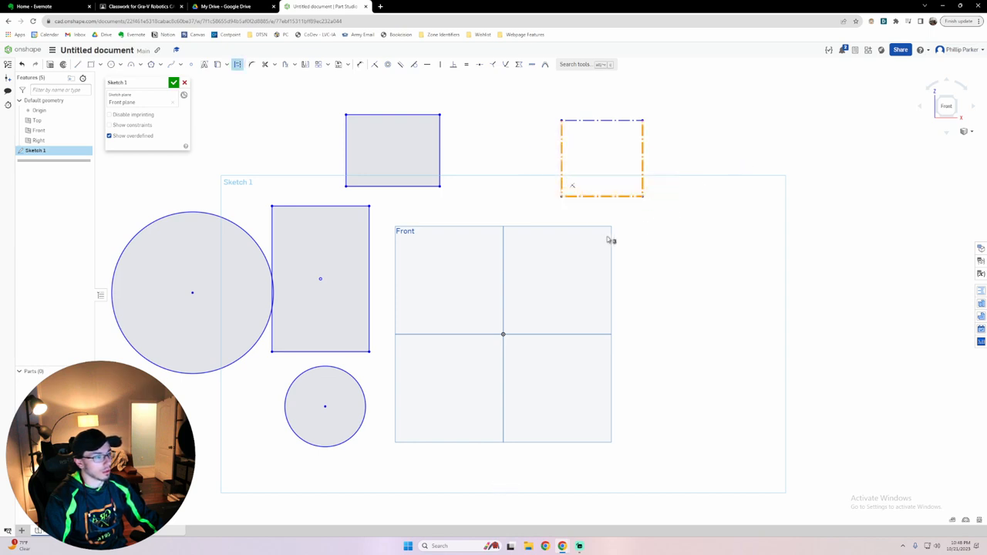
left_click_drag(652, 209, 695, 225)
left_click(557, 194)
left_click(710, 157)
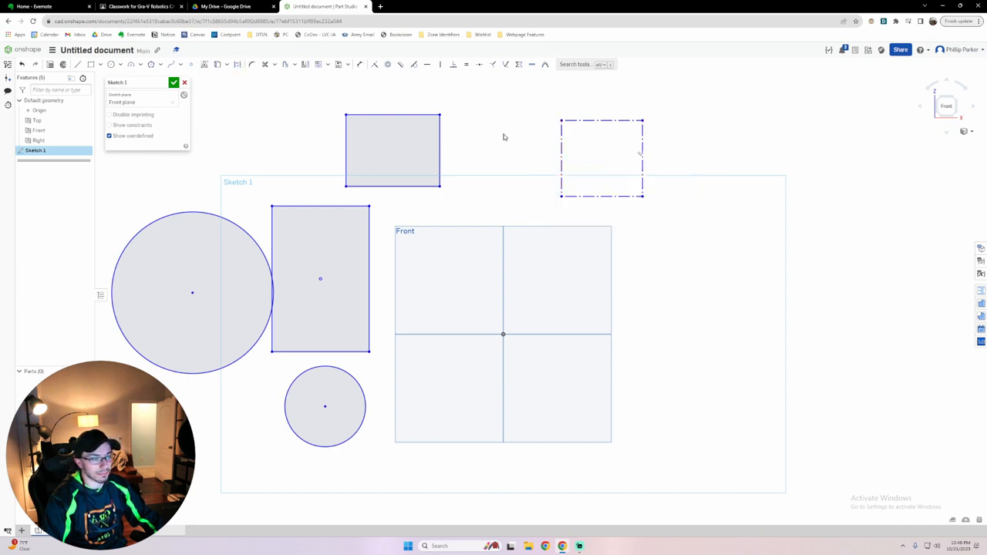
Try a 1.125 in sketch fillet on the small rectangle's upper-left corner, and cancel it.
left_click(252, 65)
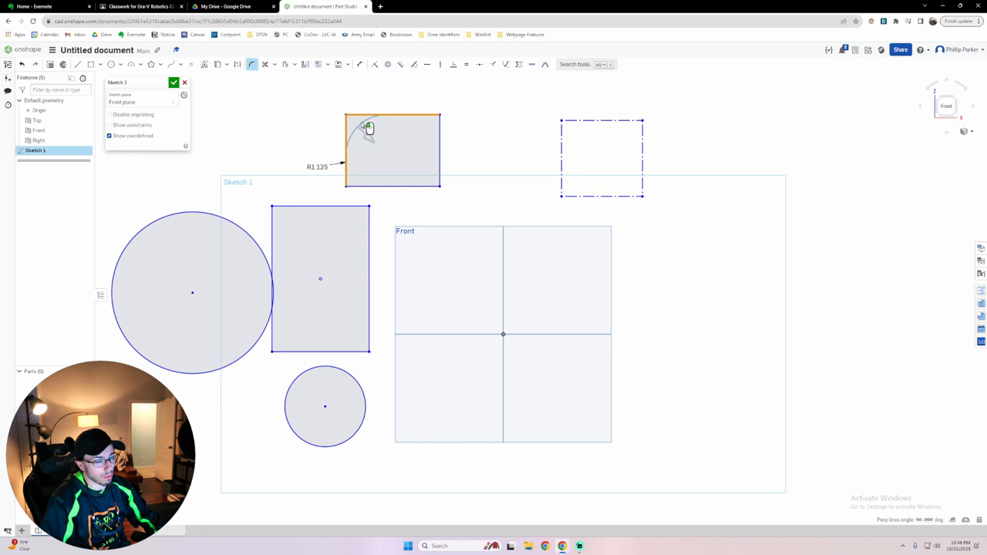
key("Escape")
Trim the part of the large circle that overlaps the tall rectangle's left edge, and undo the trim.
left_click(265, 65)
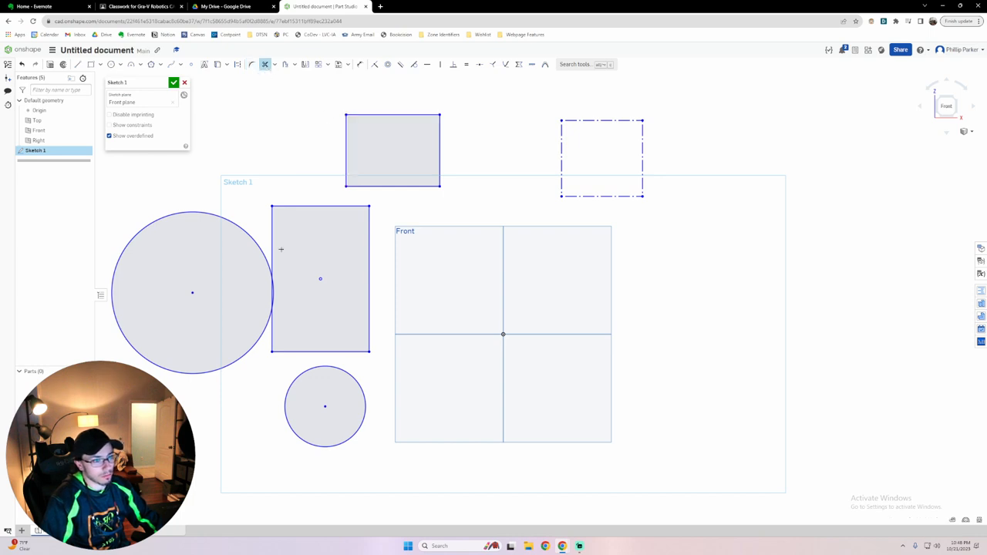
scroll(276, 294, "up", 5)
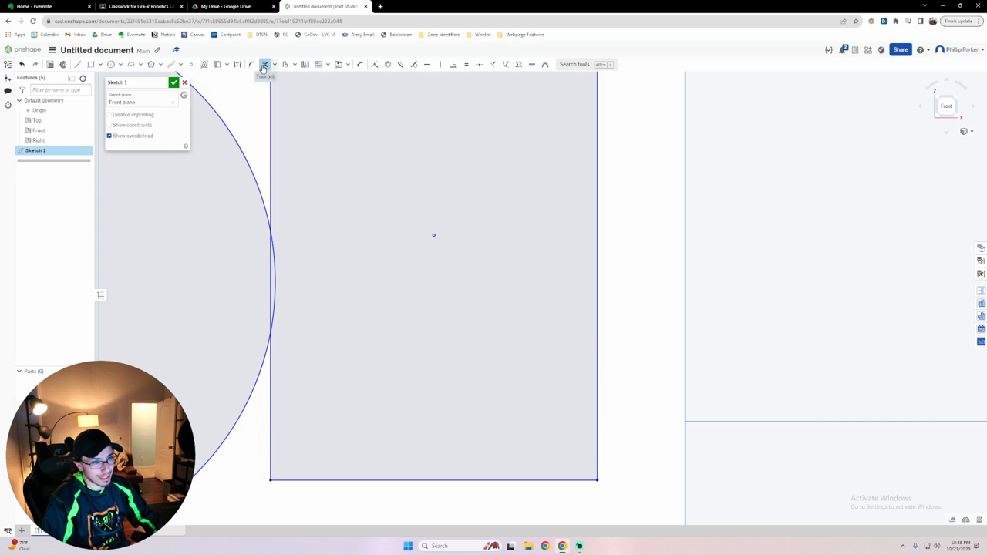
left_click(274, 308)
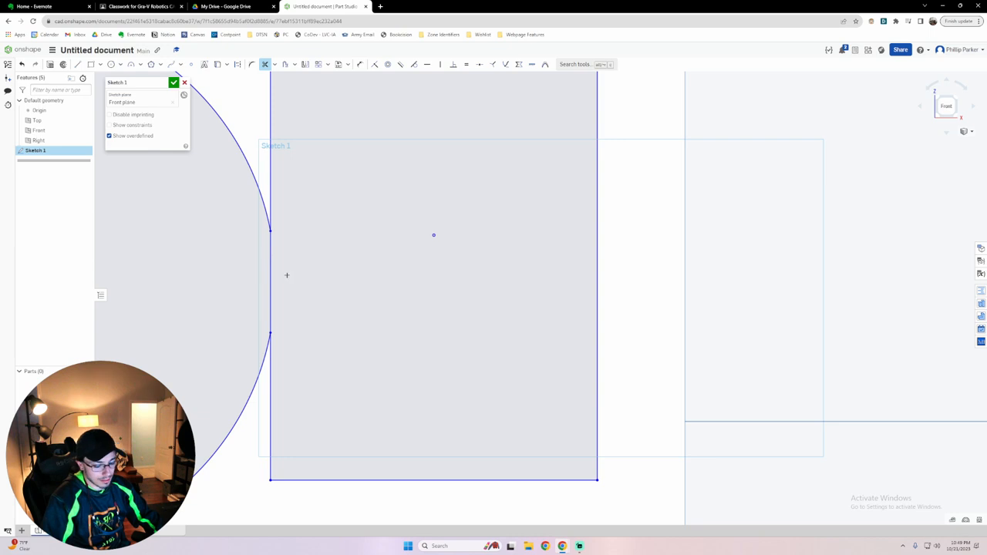
key("ctrl+z")
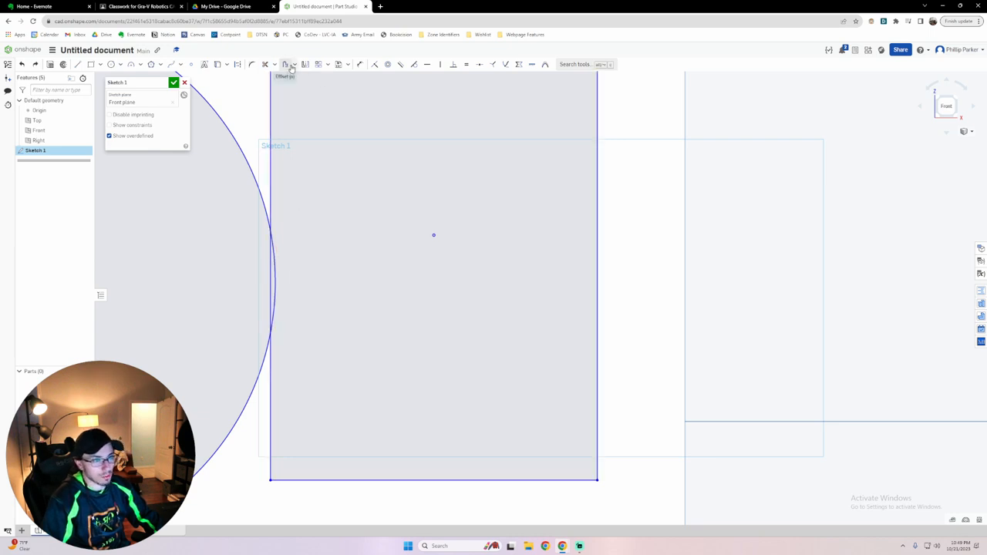
Offset all four sides of the small solid rectangle outward by 0.25 in.
left_click(286, 66)
scroll(364, 254, "down", 5)
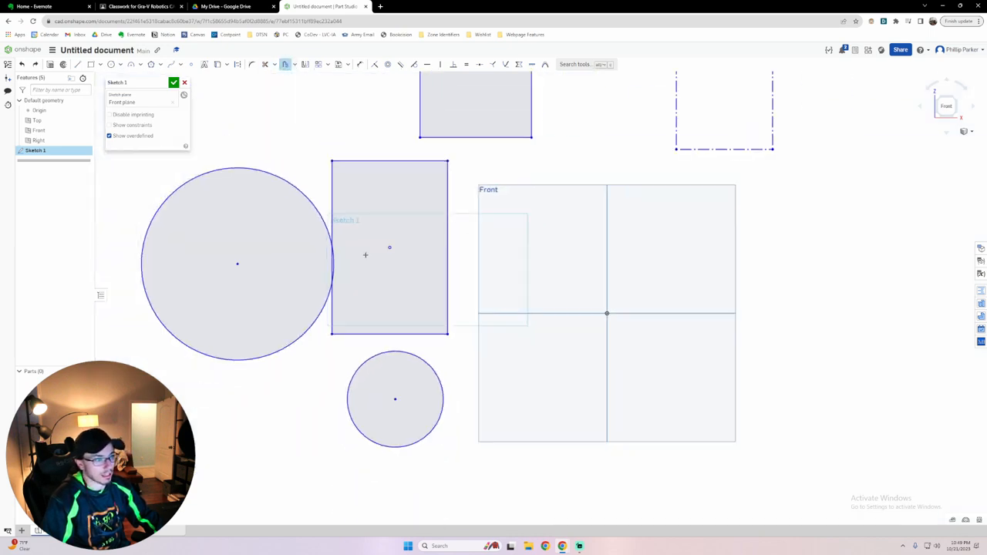
middle_click_drag(379, 243, 358, 264)
left_click(423, 198)
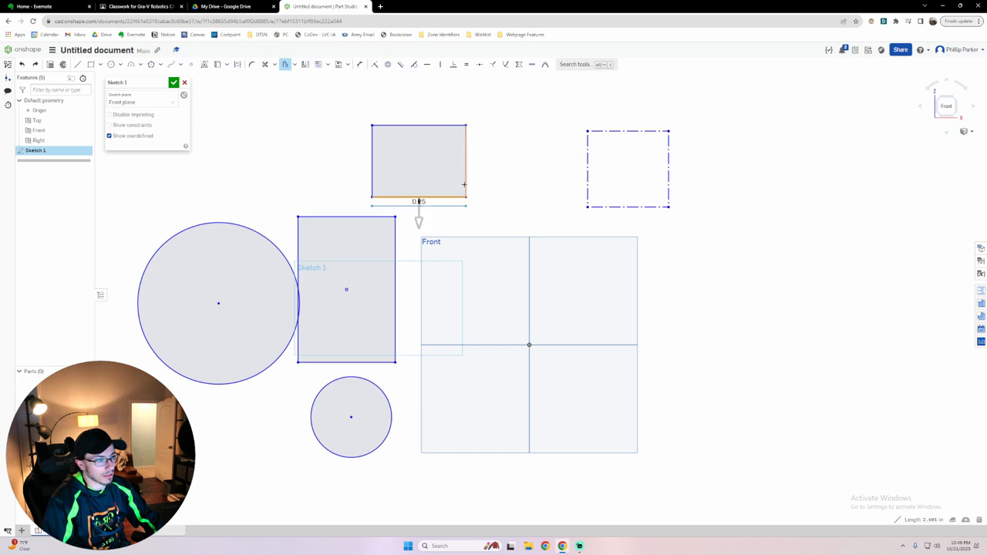
left_click(466, 182)
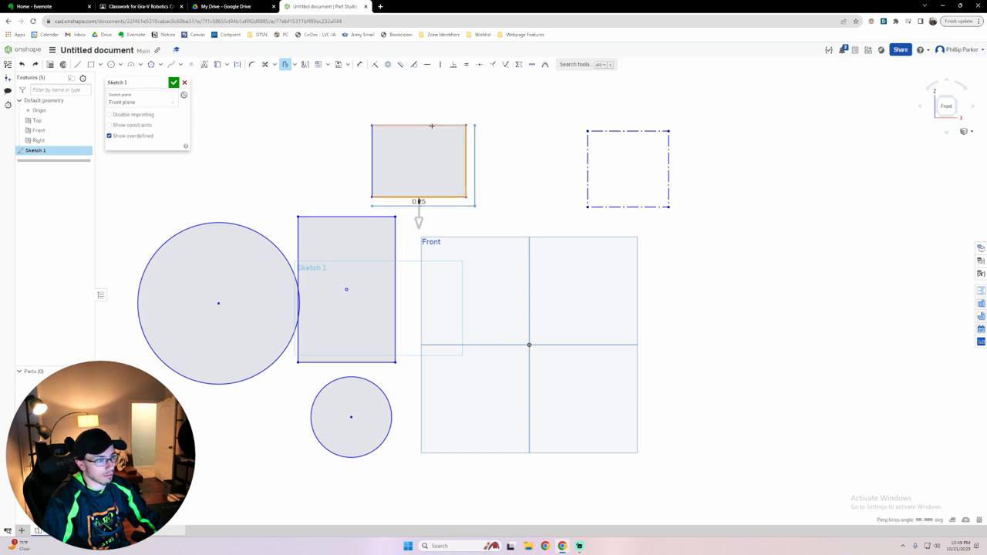
left_click(419, 125)
left_click(373, 168)
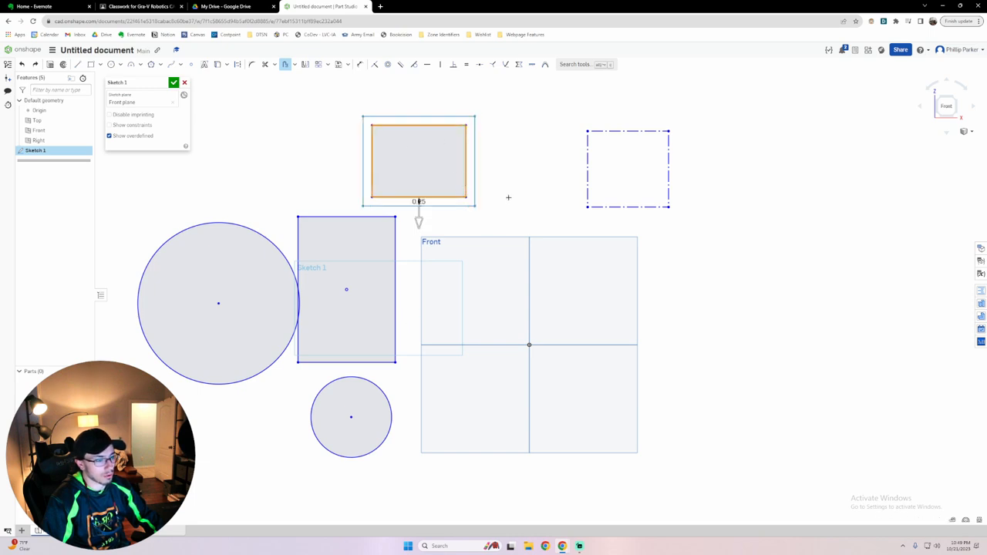
left_click(509, 197)
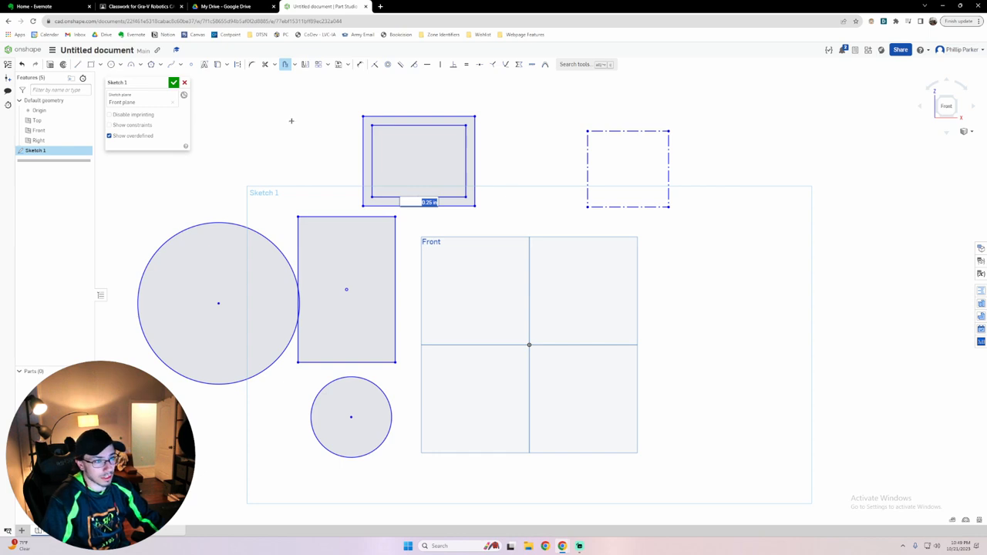
Try mirroring the construction rectangle about its left edge, and undo the mirror.
left_click(307, 64)
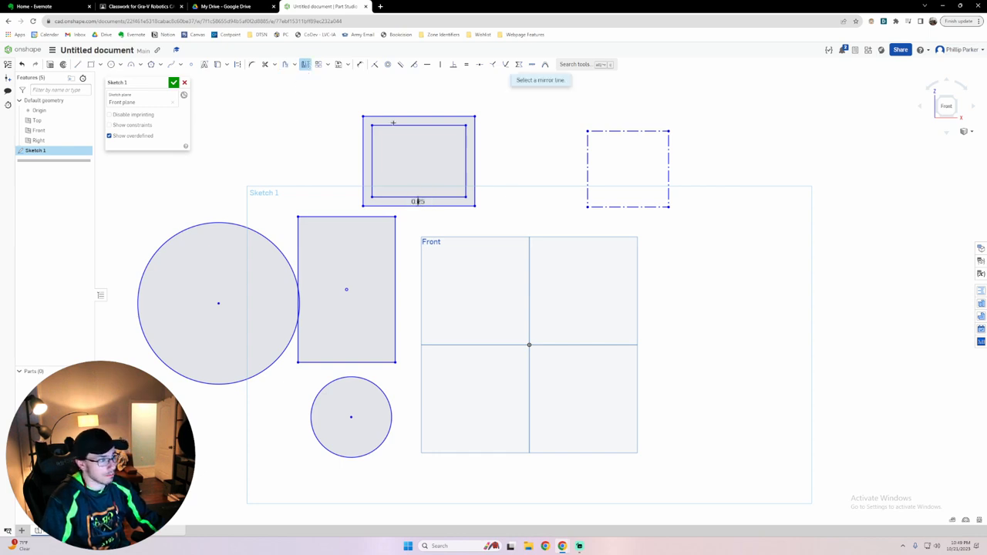
left_click(588, 167)
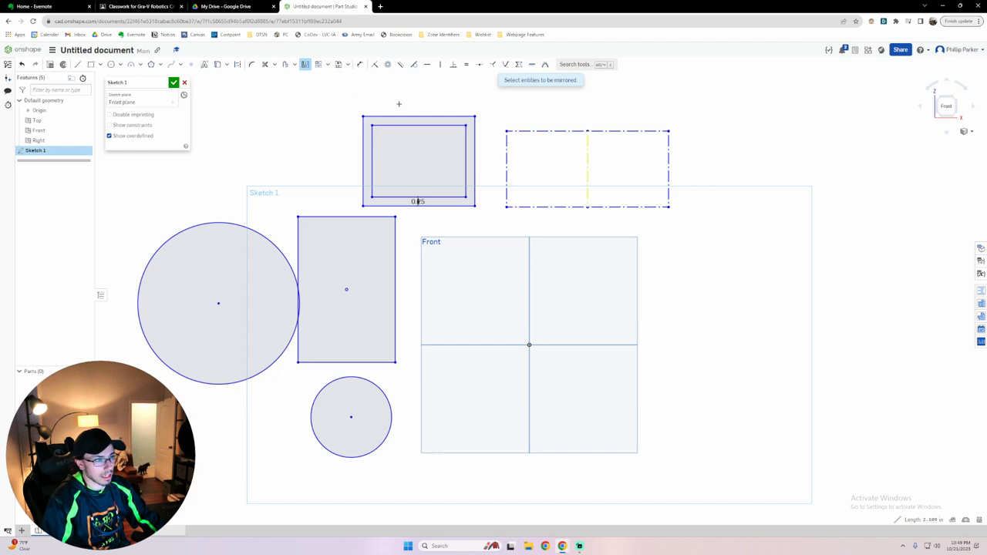
key("Escape")
key("ctrl+z")
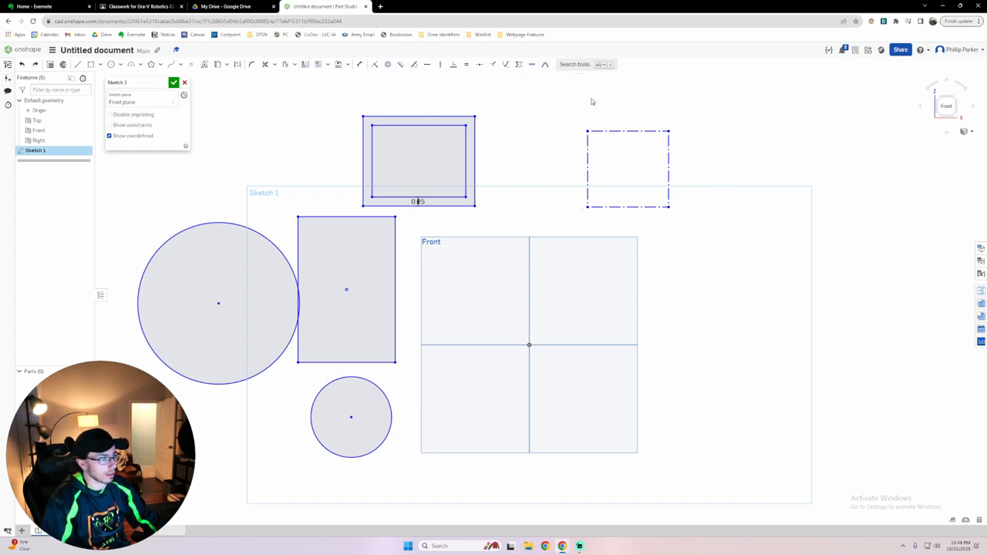
Mirror the four sides of the outer offset rectangle about the vertical Right plane line through the origin.
left_click(306, 64)
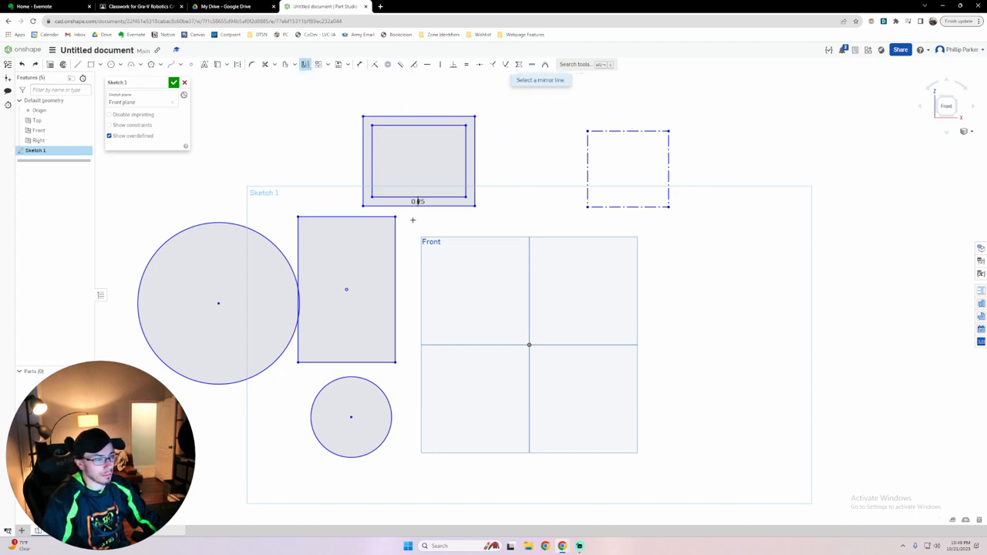
left_click(531, 263)
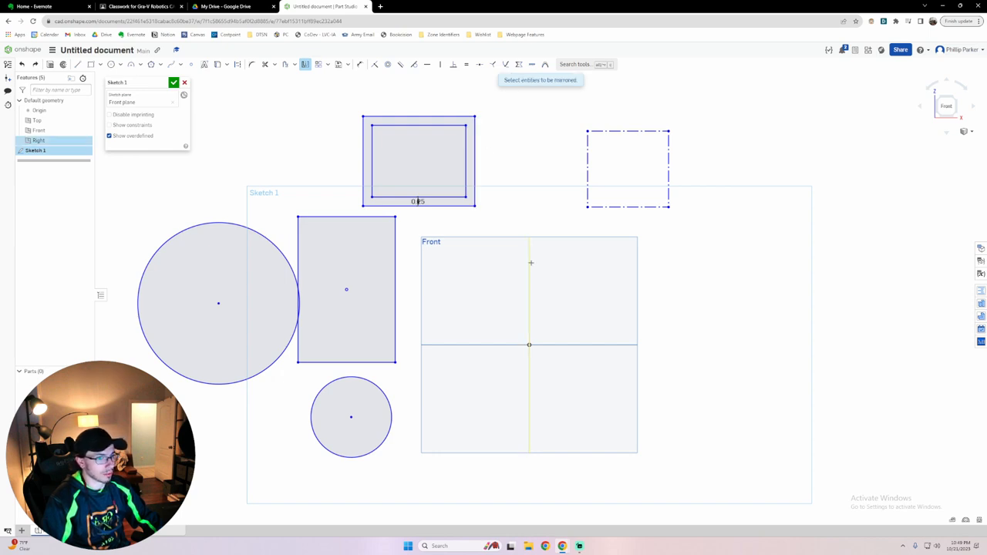
left_click(462, 117)
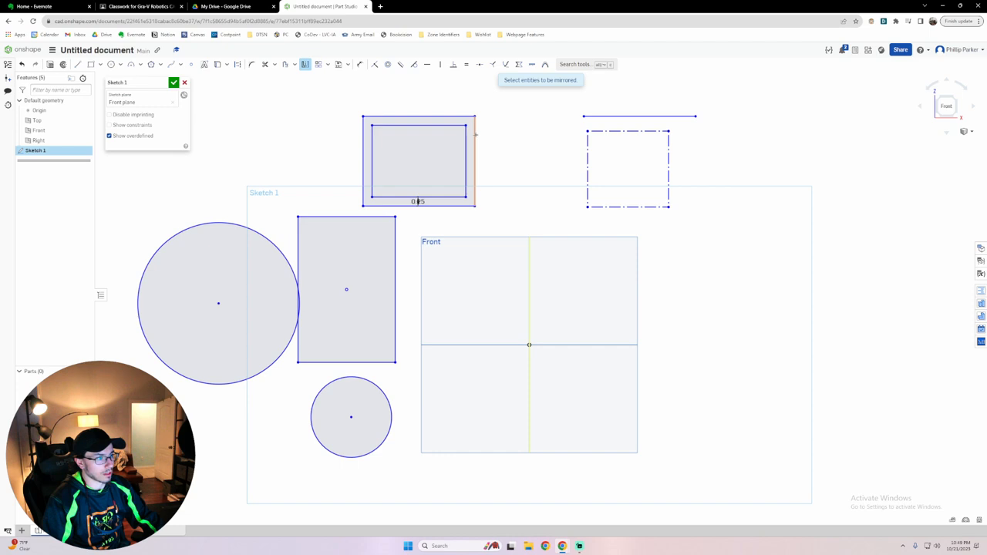
left_click(475, 135)
left_click(444, 206)
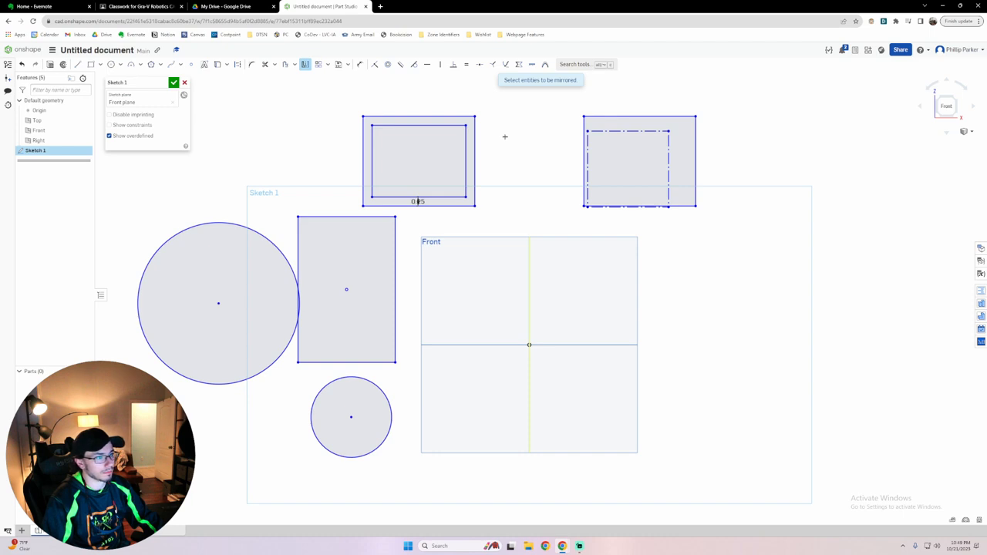
Delete the mirrored rectangle together with the construction rectangle inside it.
left_click_drag(561, 94, 740, 228)
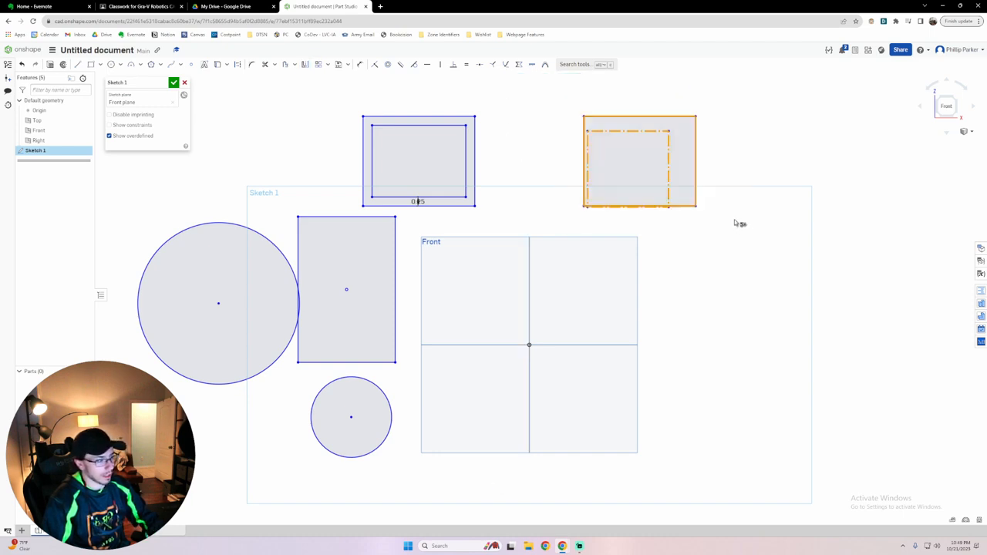
key("Delete")
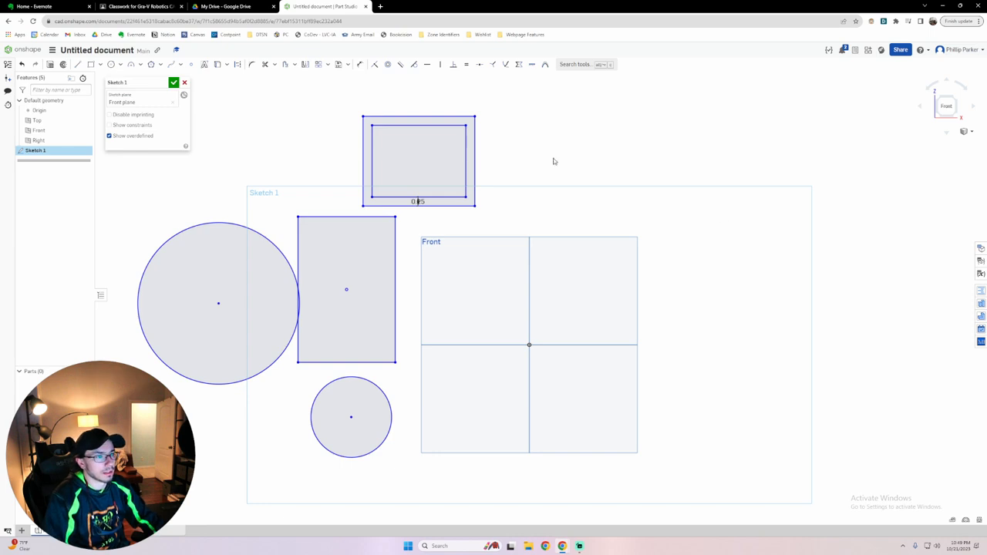
left_click(324, 64)
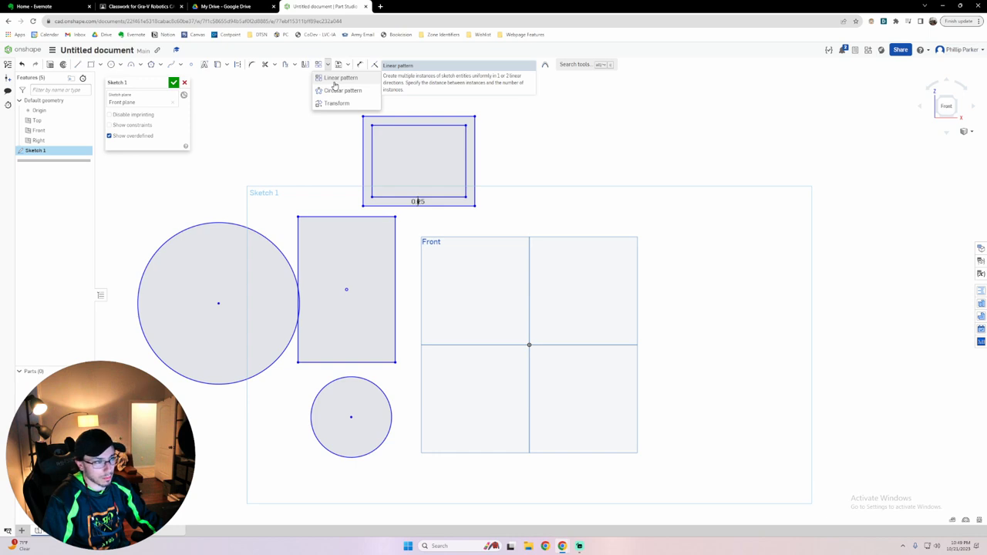
left_click(286, 86)
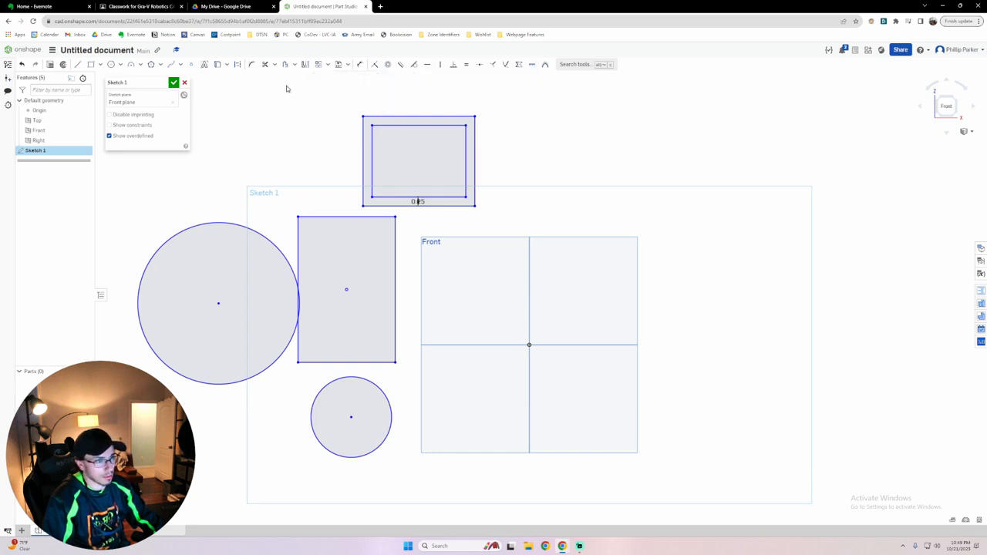
Move the small circle by its center point to the right of the Front plane's upper half.
left_click(359, 67)
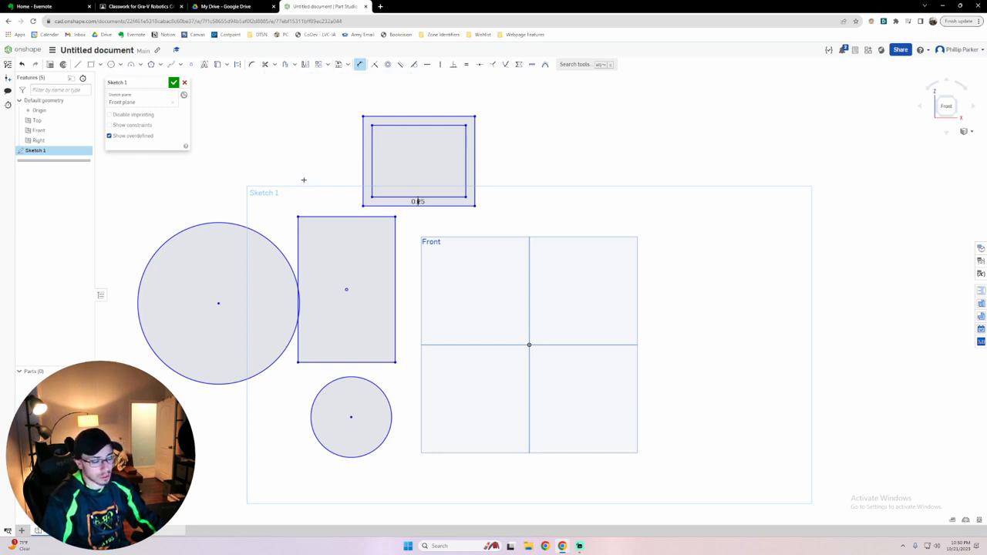
mouse_move(304, 181)
middle_mouse_down()
mouse_move(340, 148)
mouse_move(298, 140)
middle_mouse_up()
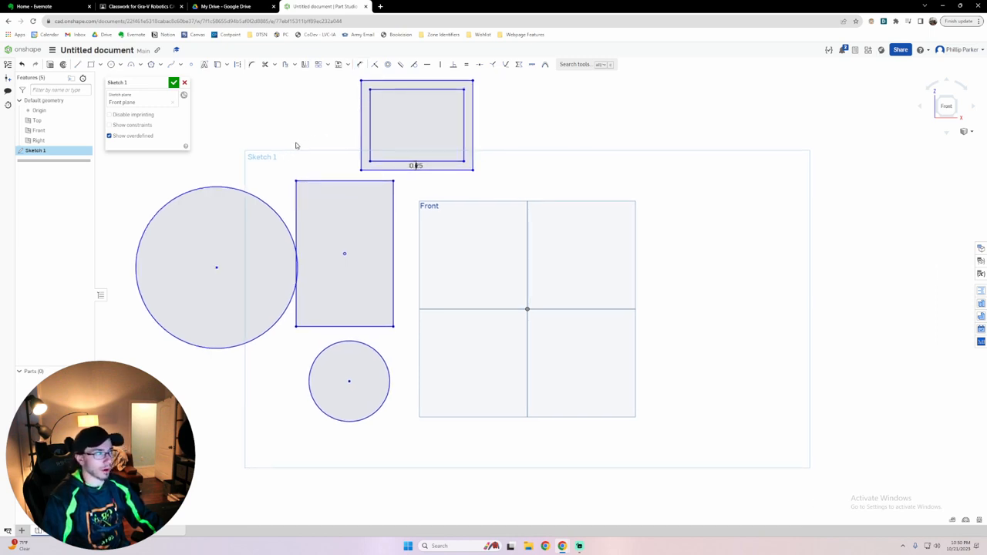
mouse_move(348, 381)
left_mouse_down()
mouse_move(527, 337)
mouse_move(631, 290)
mouse_move(699, 238)
mouse_move(725, 293)
mouse_move(812, 191)
mouse_move(720, 280)
mouse_move(789, 235)
mouse_move(714, 239)
mouse_move(772, 248)
mouse_move(787, 233)
mouse_move(729, 212)
mouse_move(720, 192)
mouse_move(693, 213)
left_mouse_up()
mouse_move(722, 340)
middle_mouse_down()
mouse_move(653, 350)
mouse_move(627, 372)
mouse_move(687, 348)
middle_mouse_up()
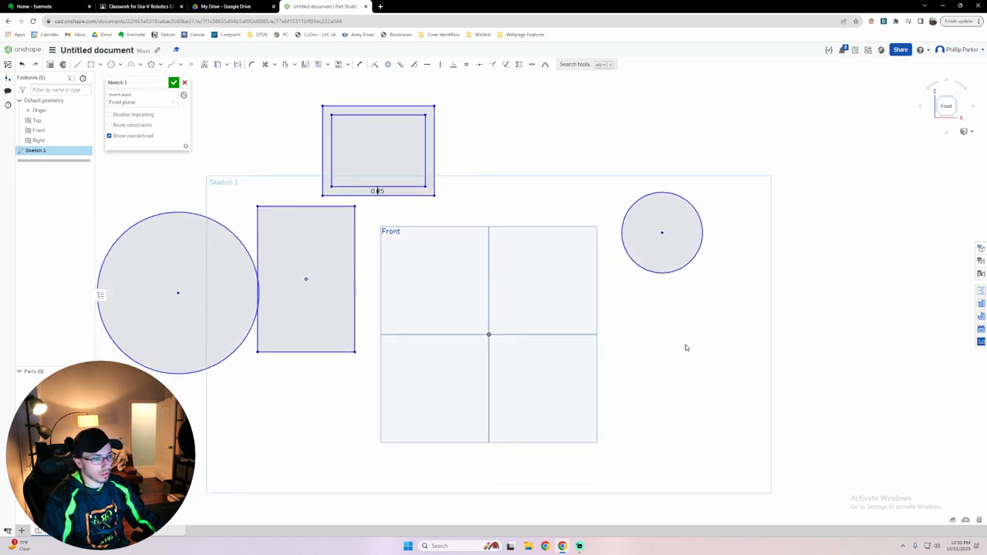
Dimension the small circle's diameter as 5 in and place the dimension label close to its upper-left edge.
key("d")
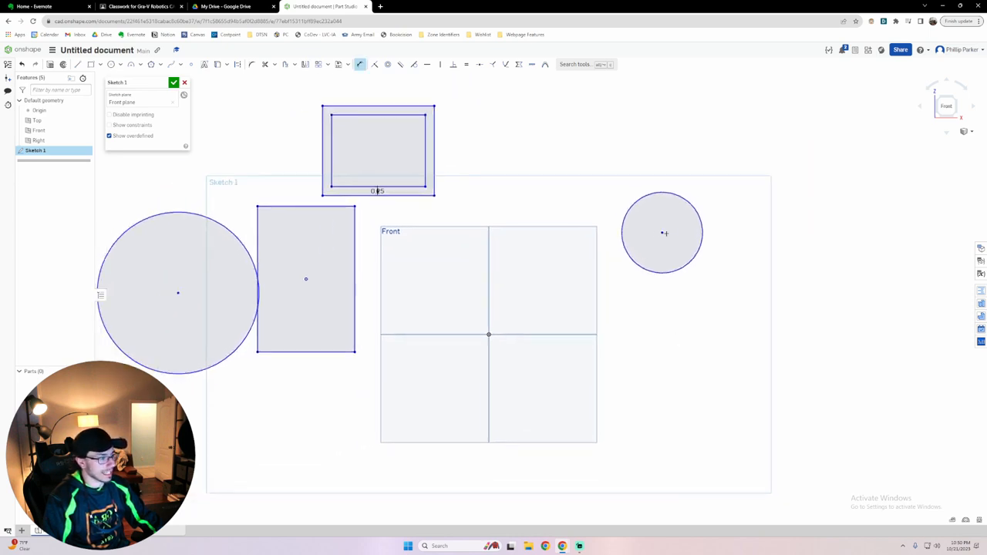
left_click(649, 269)
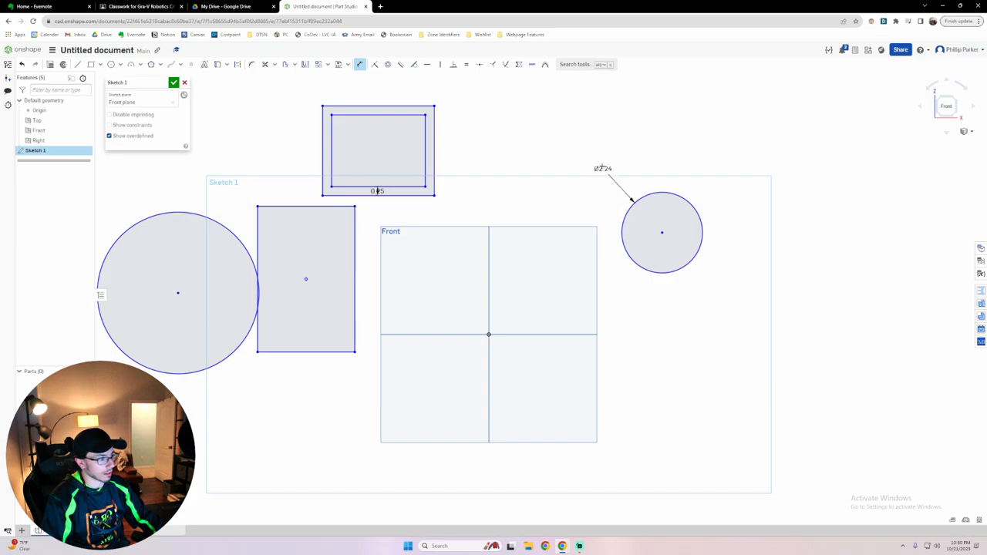
left_click(602, 164)
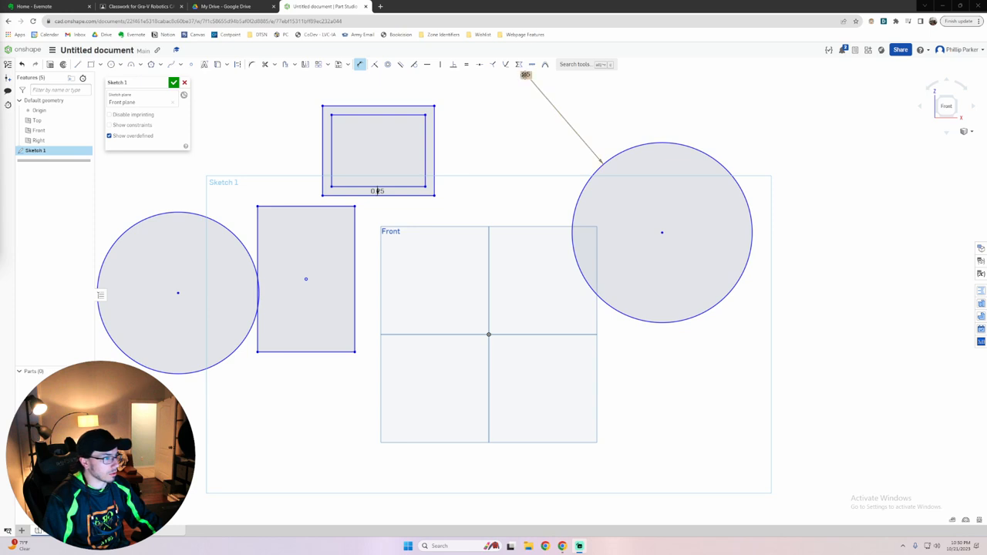
left_click_drag(526, 74, 560, 169)
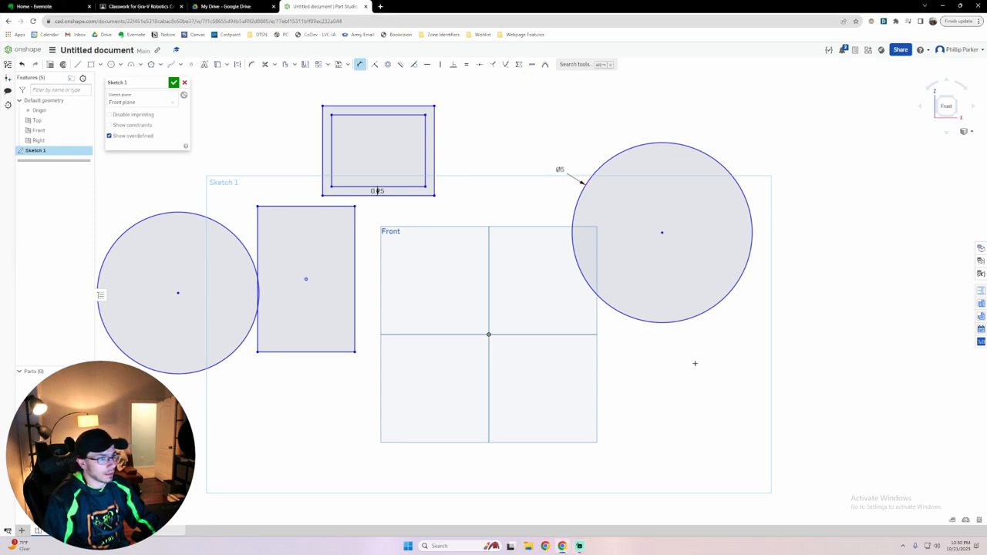
key("Escape")
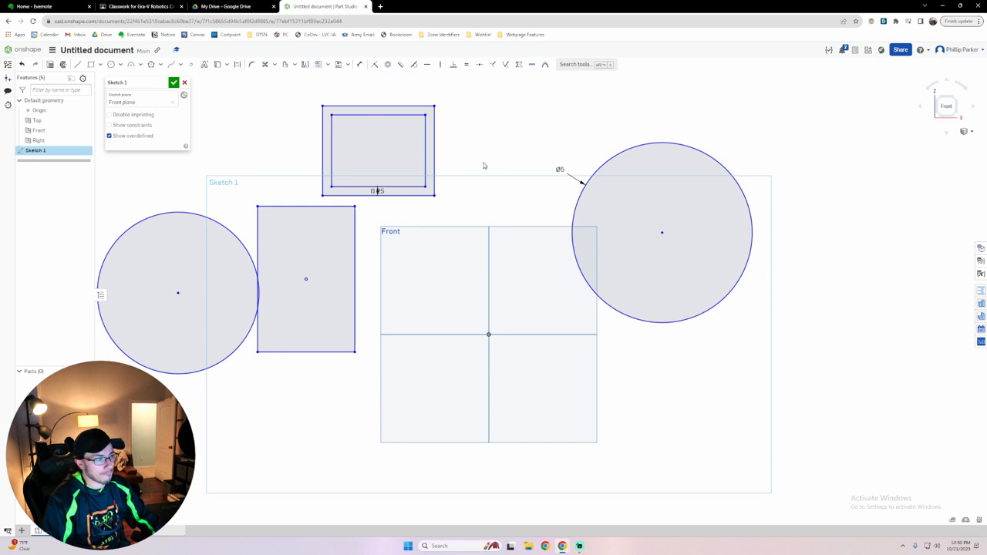
Dimension the outer offset rectangle's height between its top and bottom edges as 2 in.
key("d")
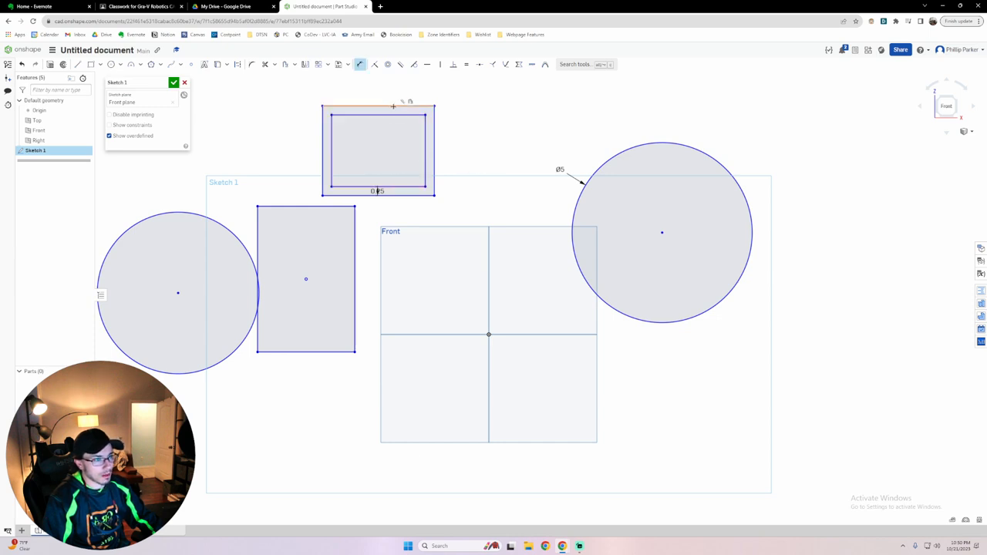
left_click(393, 105)
left_click(376, 195)
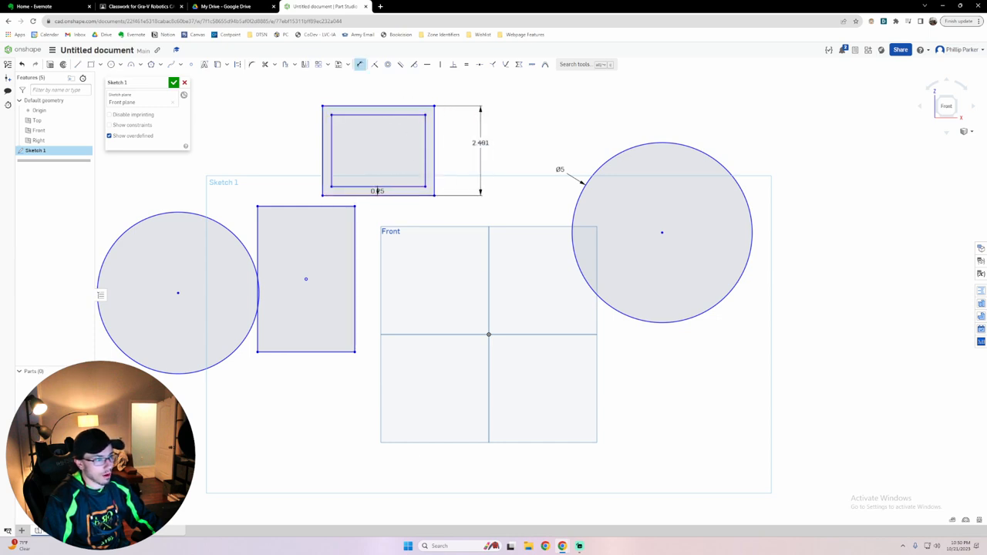
left_click(481, 142)
type("2")
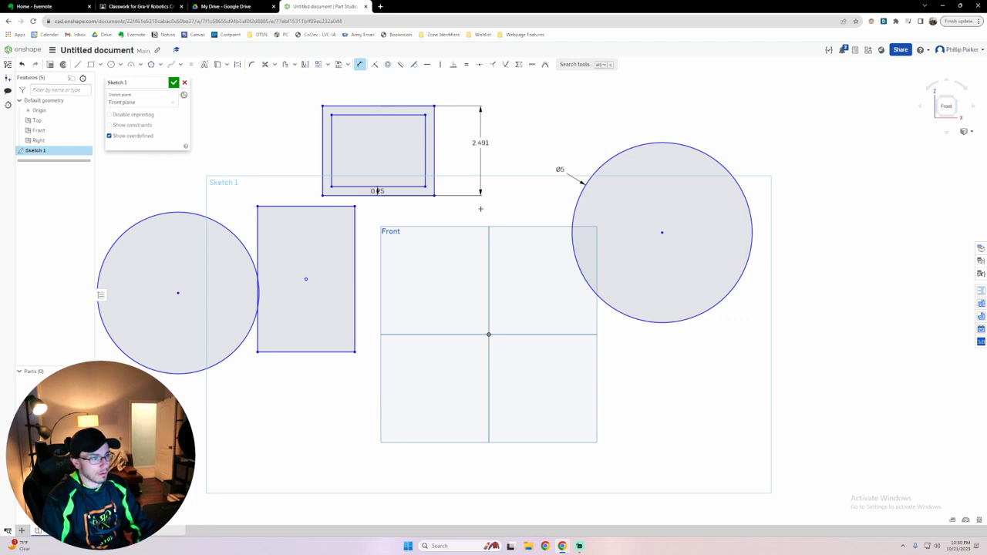
key("Return")
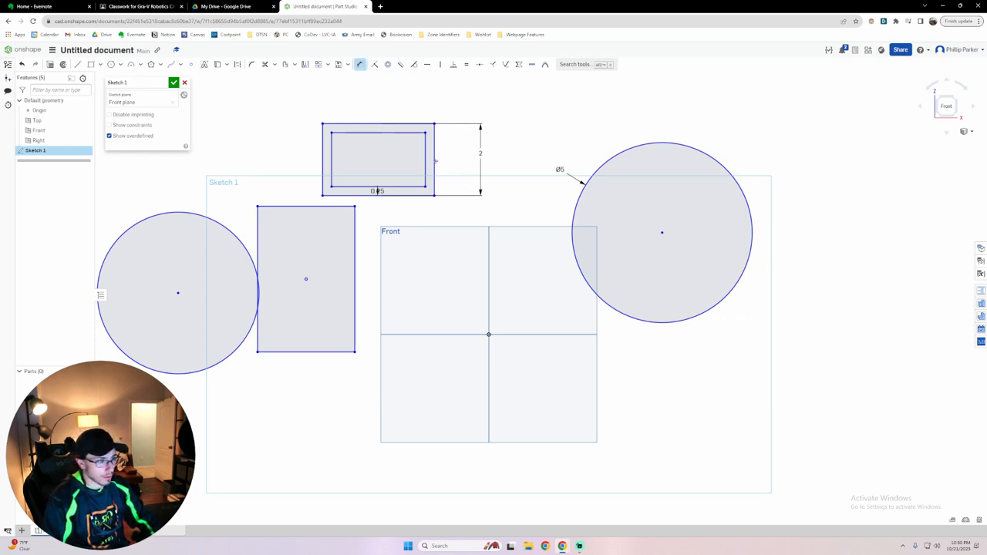
Dimension the outer offset rectangle's width between its left and right edges as 3 in.
left_click(434, 160)
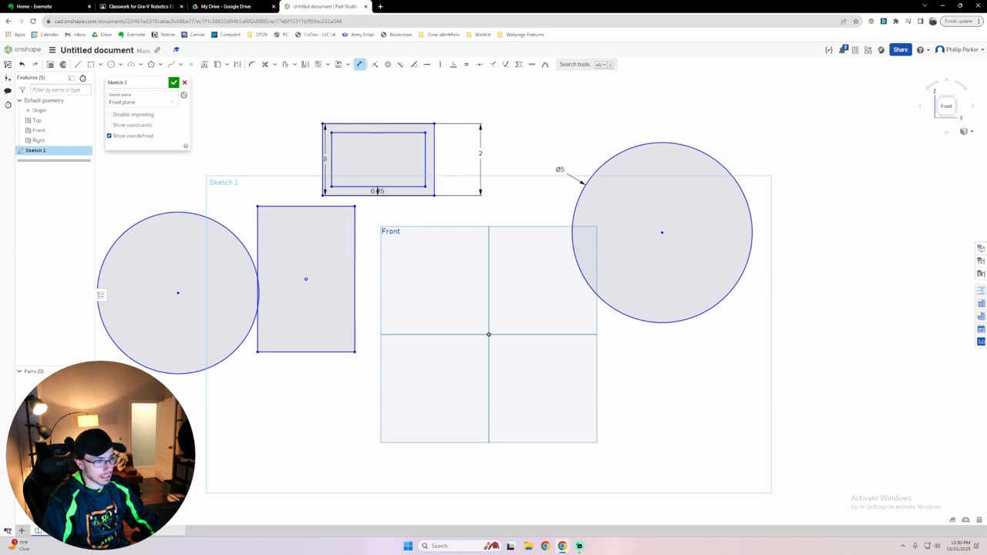
left_click(323, 158)
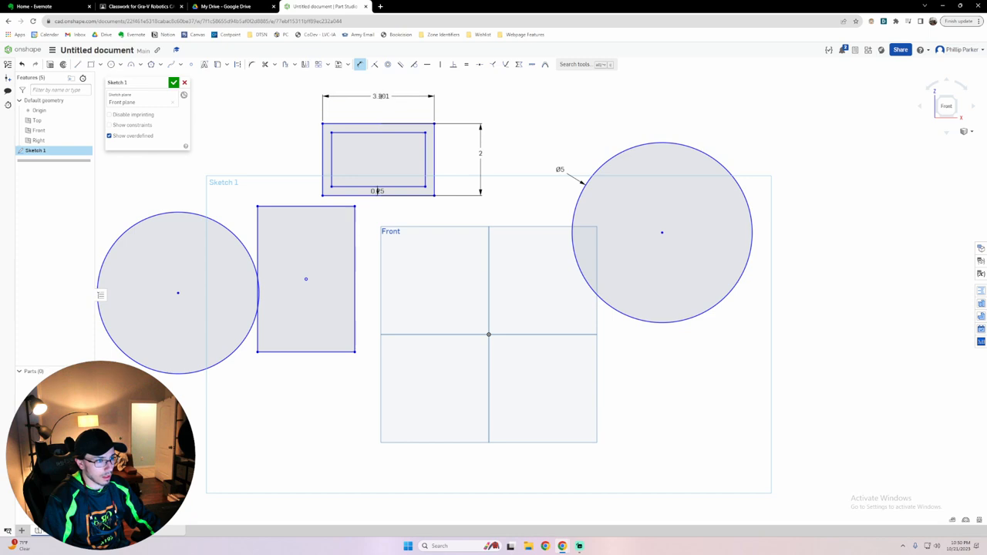
left_click(376, 96)
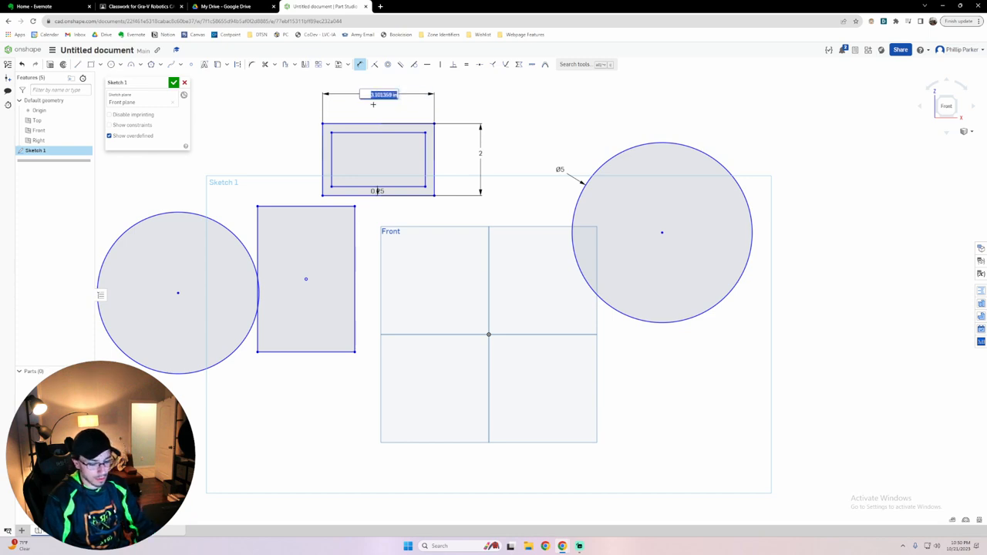
type("3")
key("Return")
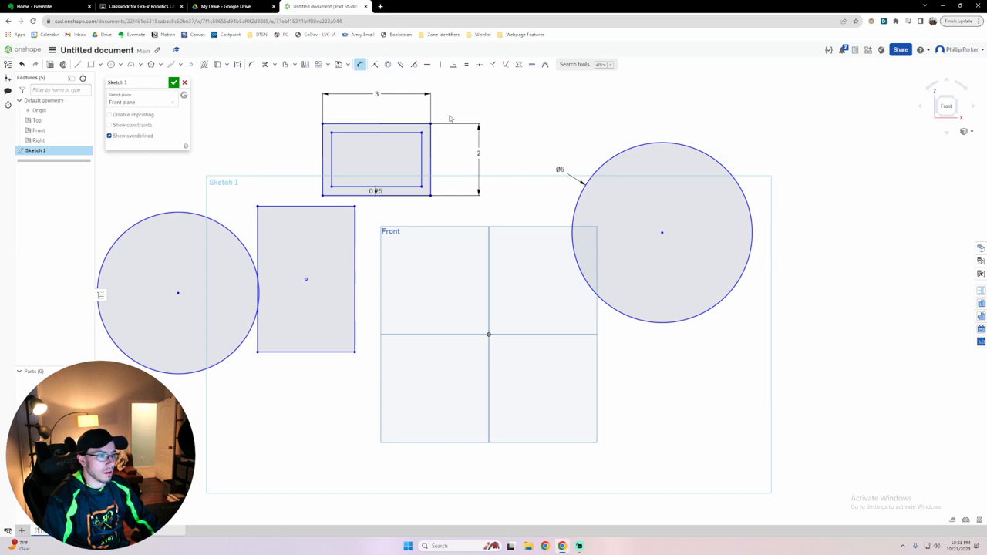
Try a Coincident constraint between the 5 in circle's center and the origin, and undo it.
left_click(375, 66)
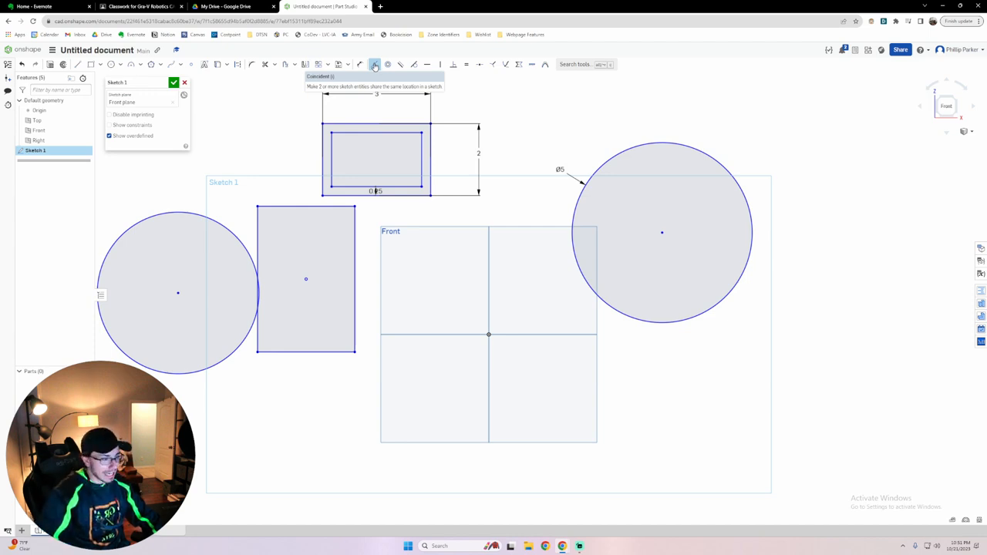
left_click(374, 65)
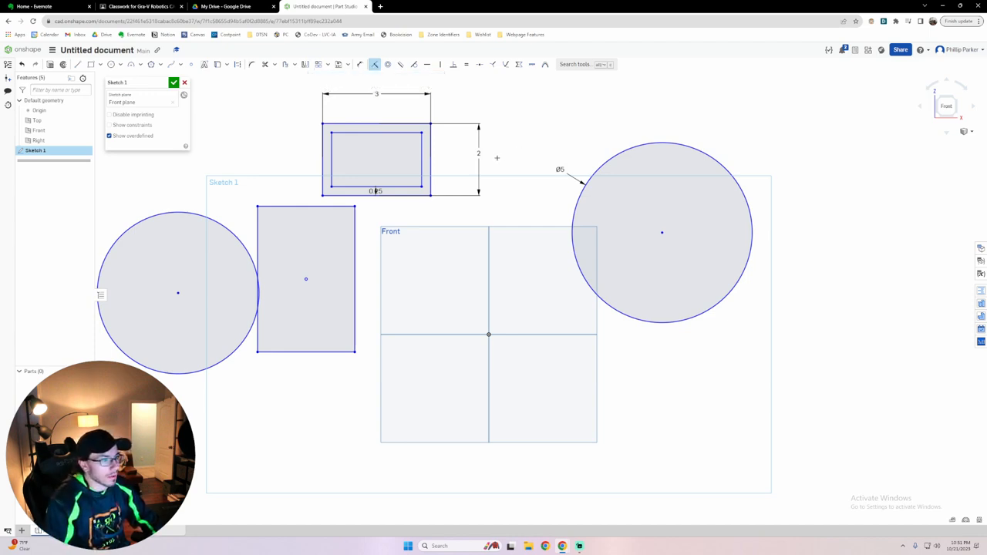
key("Escape")
key("i")
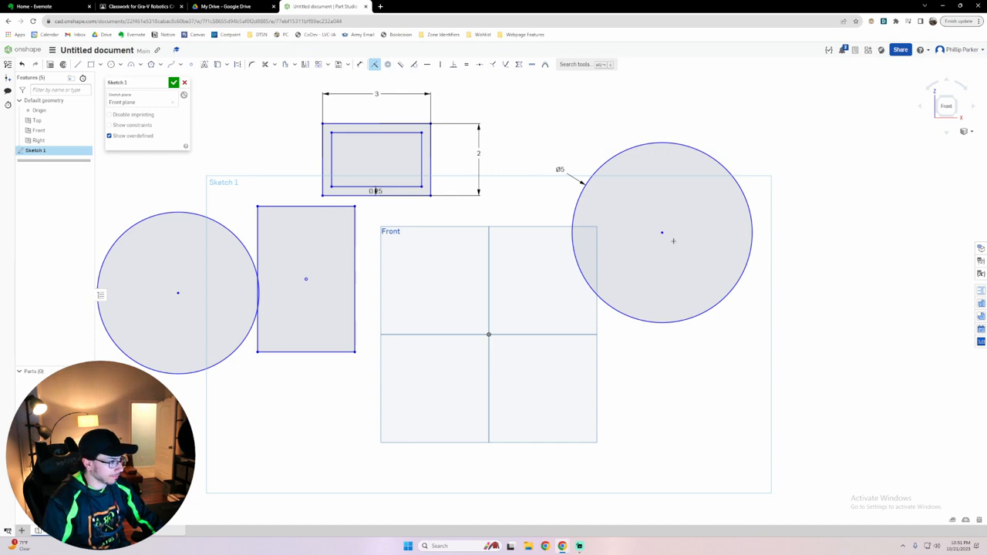
left_click(662, 231)
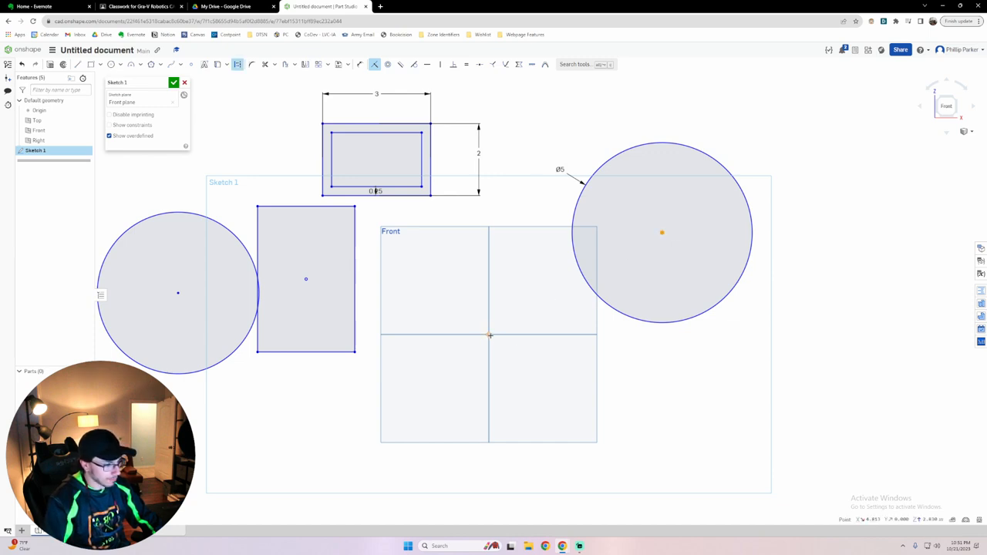
left_click(489, 334)
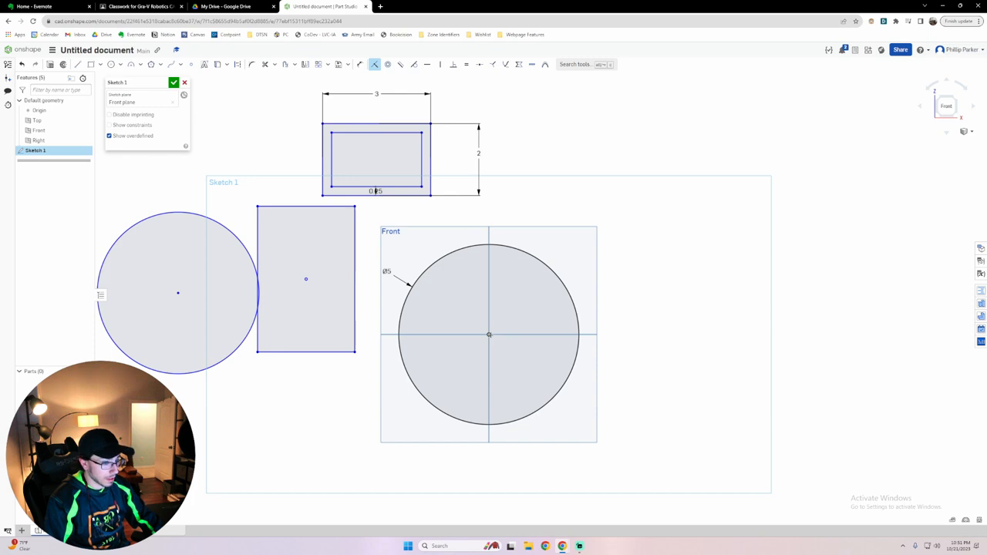
key("Escape")
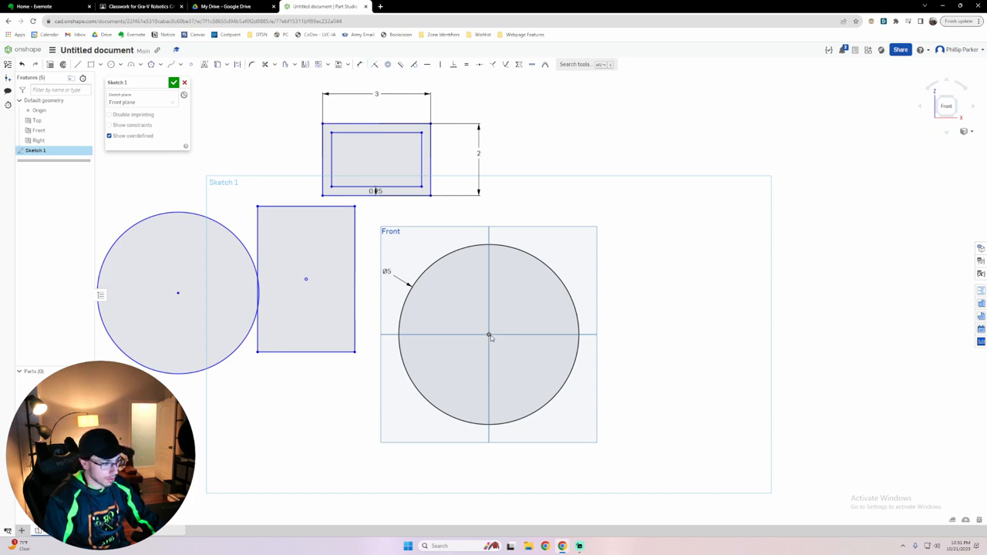
key("ctrl+z")
Repeat the Coincident constraint from the 5 in circle's center to the origin, and undo it again.
key("i")
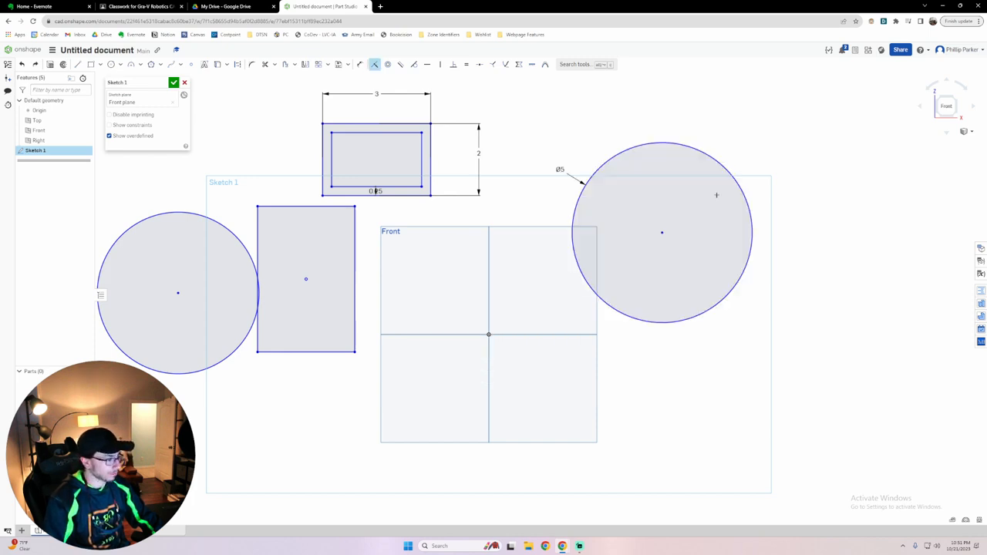
left_click(662, 232)
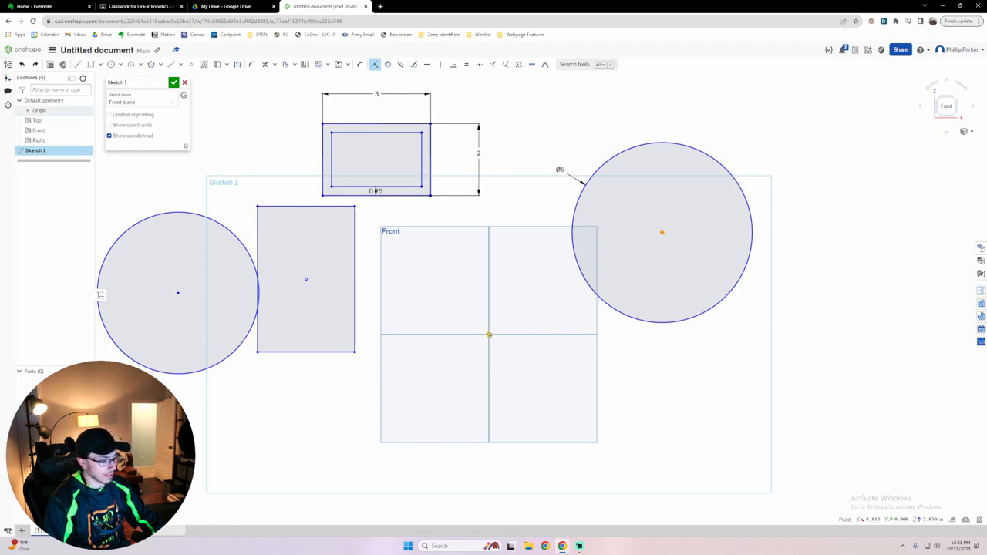
left_click(490, 336)
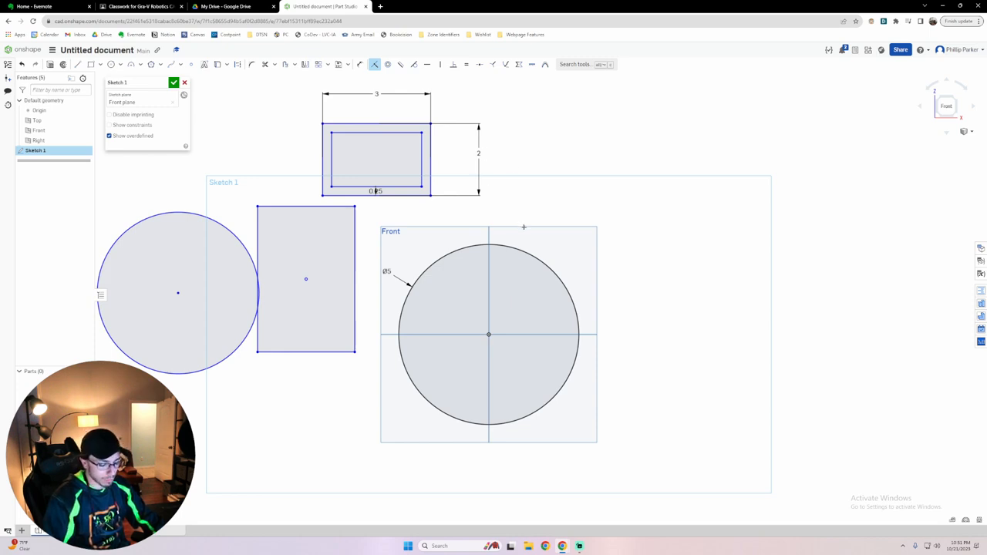
key("Escape")
key("ctrl+z")
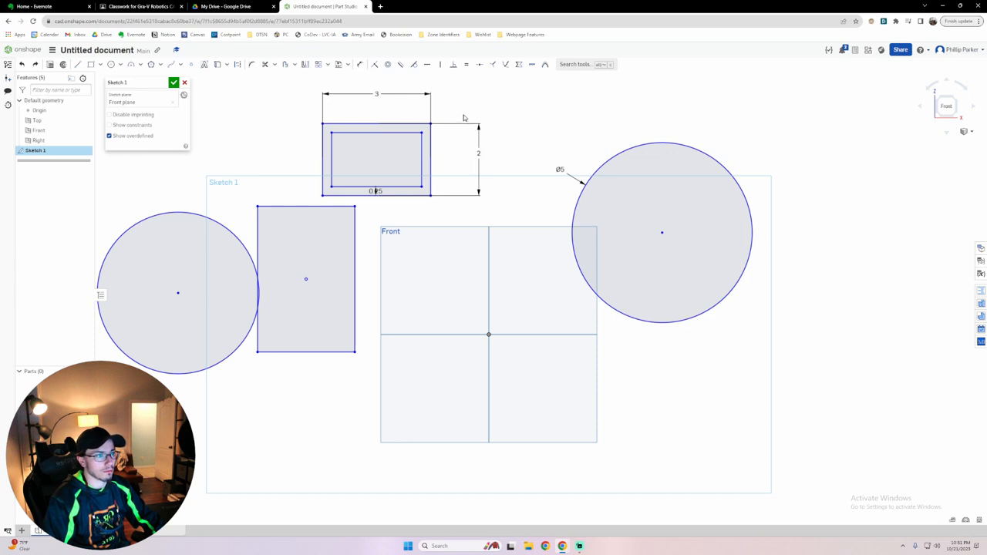
Dimension the diameter of the undimensioned circle beside the tall rectangle as 4 in.
left_click(388, 64)
key("Escape")
key("d")
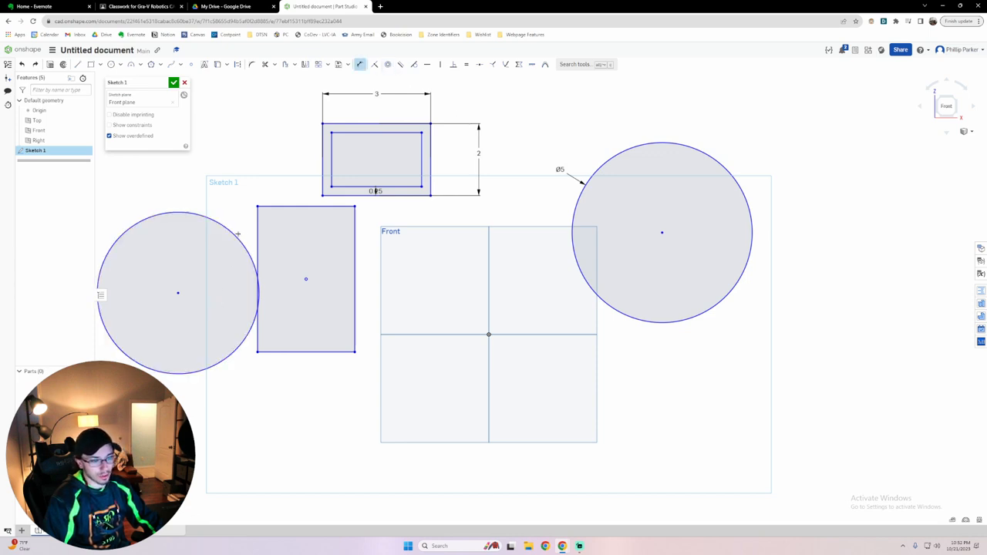
left_click(236, 238)
left_click(204, 271)
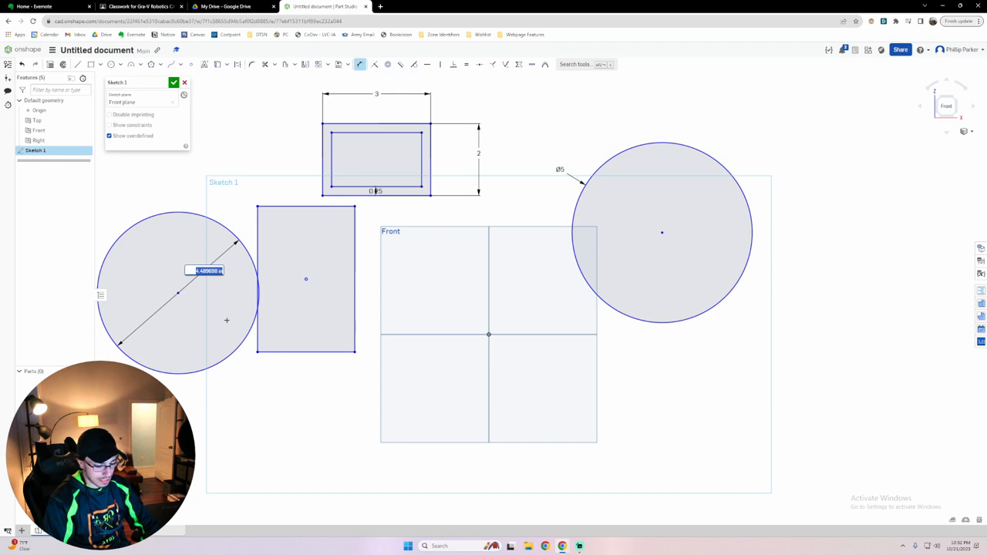
type("4")
key("Return")
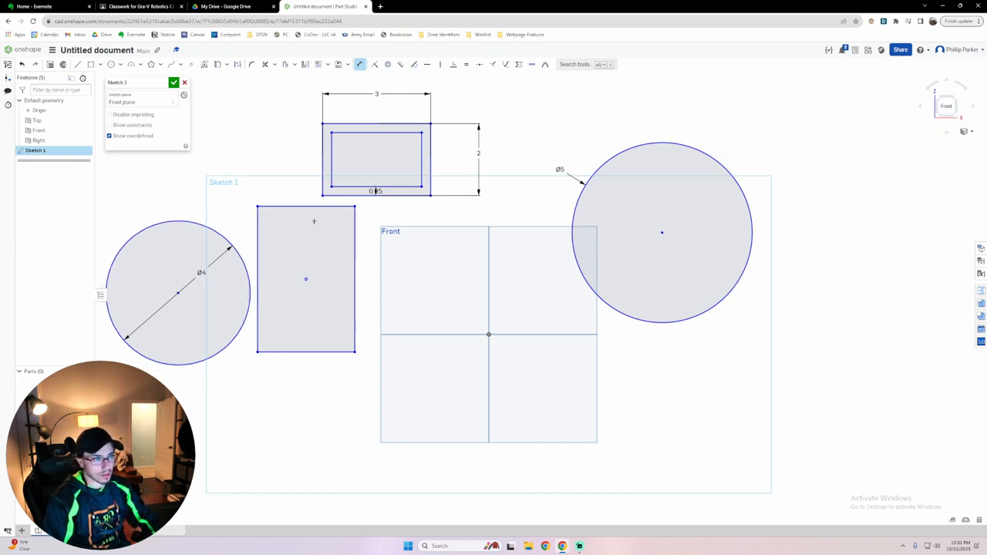
Apply a Concentric constraint between the 4 in circle and the 5 in circle.
left_click(388, 65)
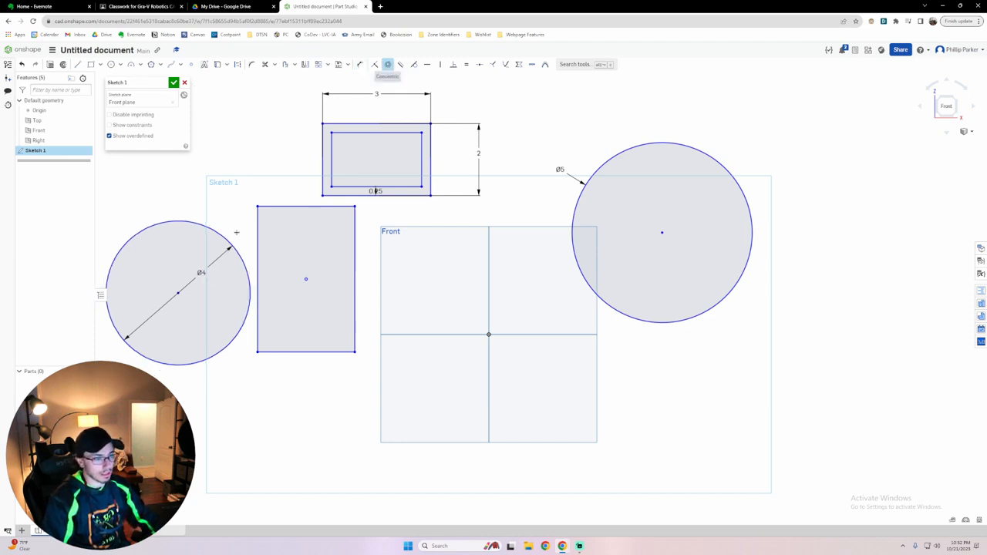
left_click(229, 244)
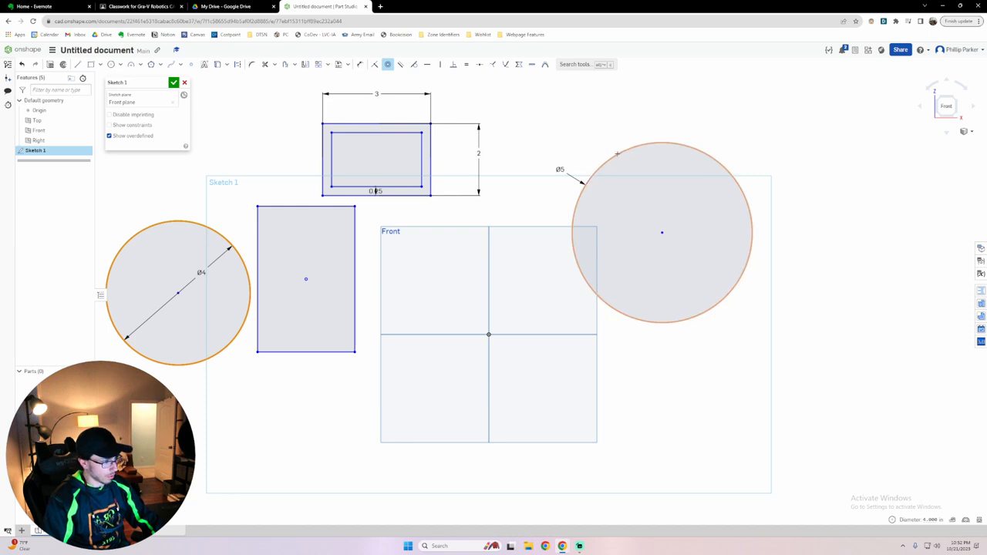
left_click(618, 154)
mouse_move(402, 307)
middle_mouse_down()
mouse_move(478, 274)
mouse_move(460, 285)
middle_mouse_up()
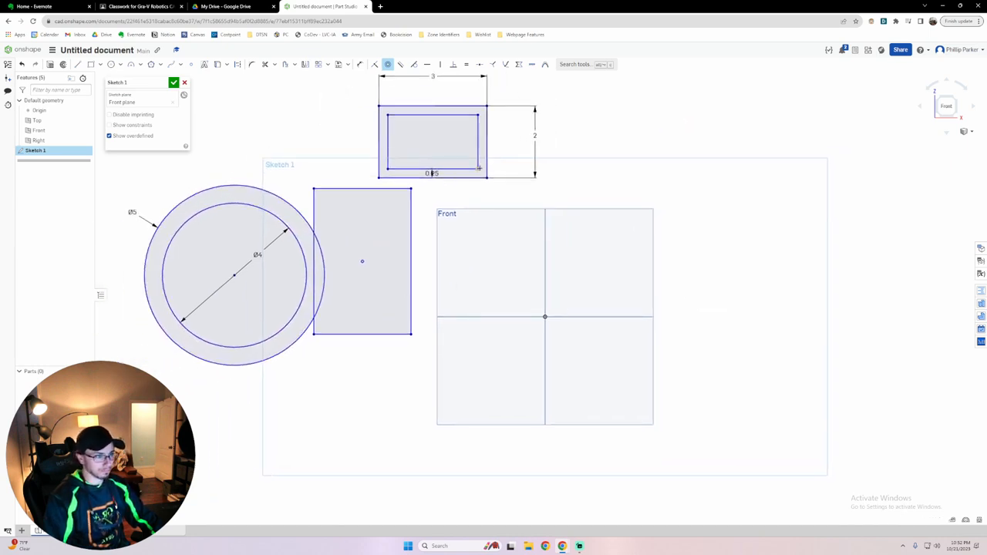
Make the shared center of the 4 in and 5 in circles coincident with the origin.
key("d")
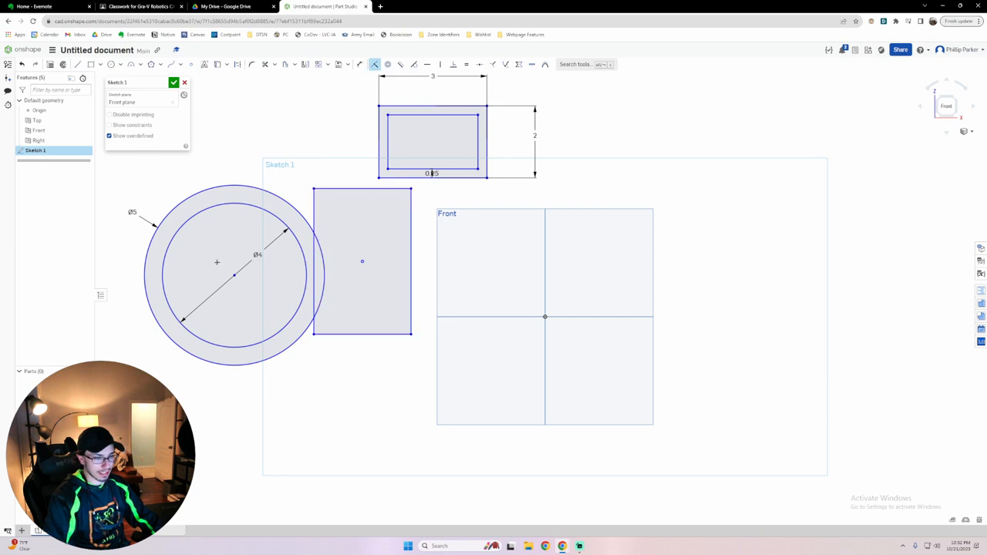
left_click(235, 275)
left_click(544, 317)
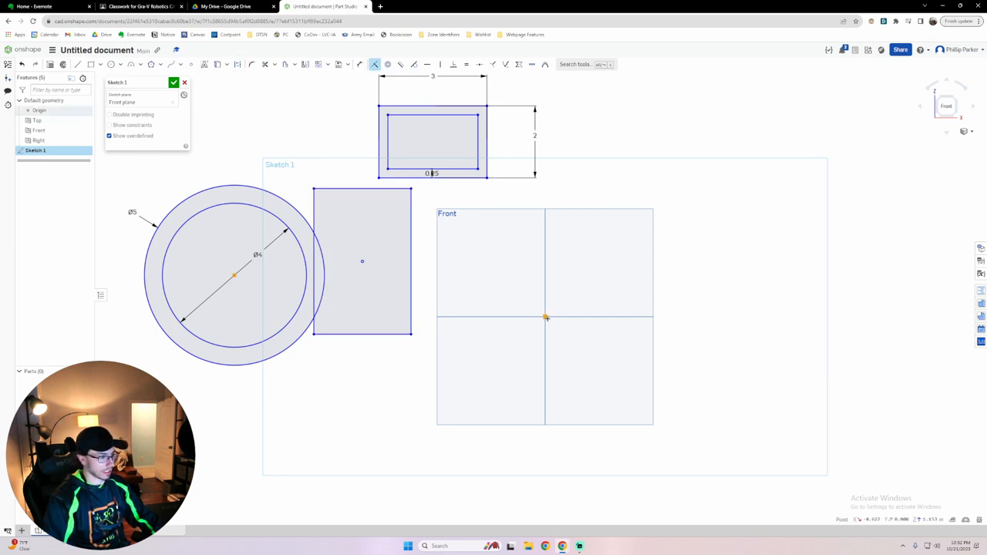
middle_click_drag(670, 250, 560, 280)
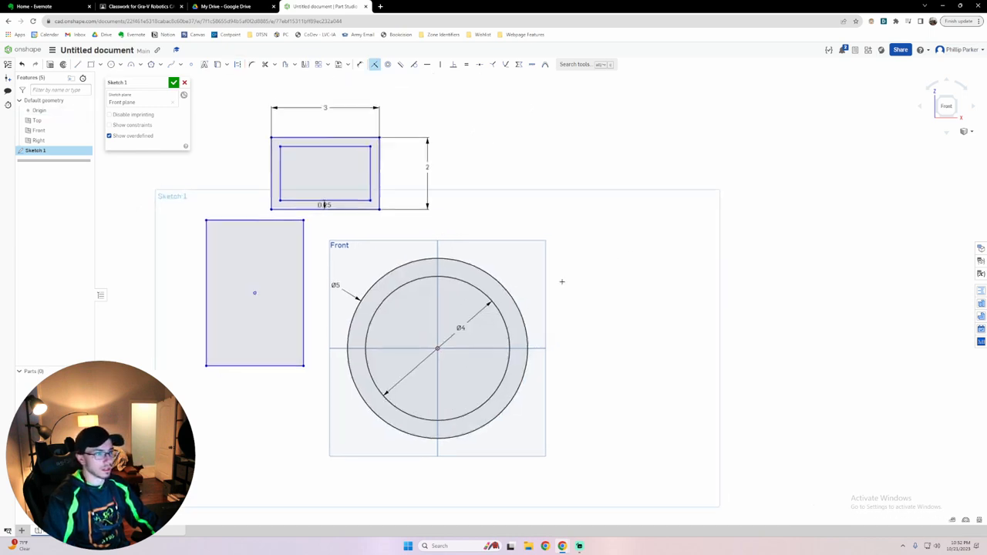
scroll(555, 301, "down", 2)
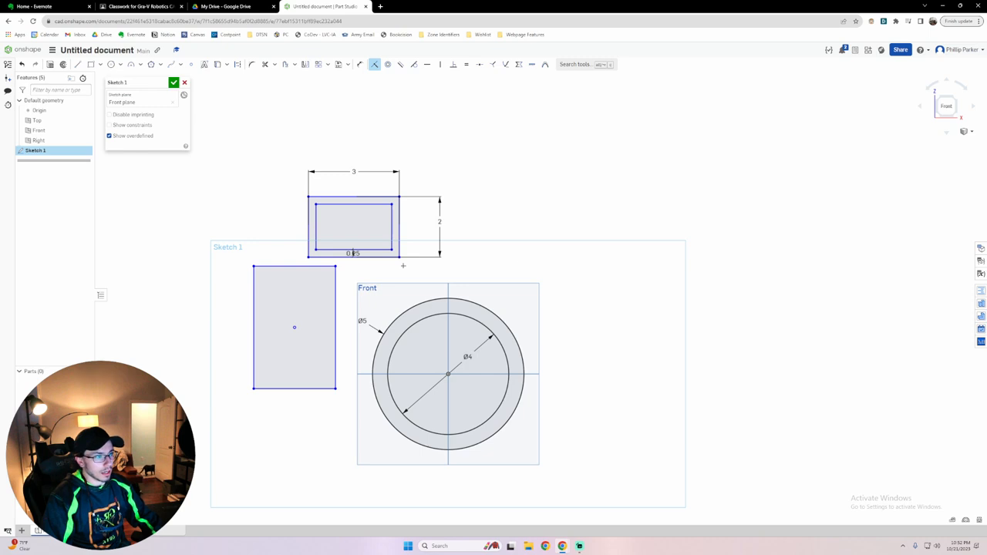
key("Escape")
key("F1")
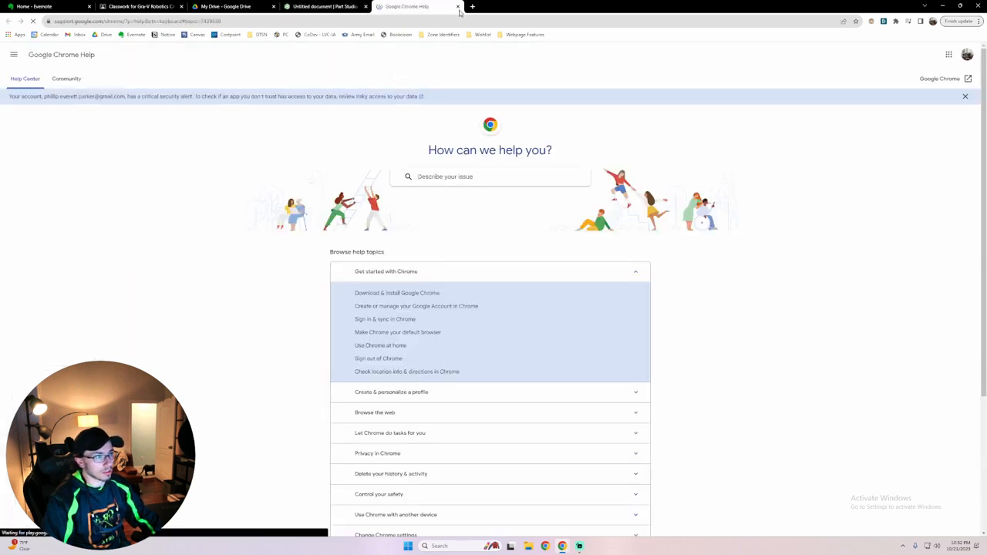
left_click(459, 6)
Apply a Tangent constraint between the tall rectangle's right edge and the 5 in circle.
left_click(401, 64)
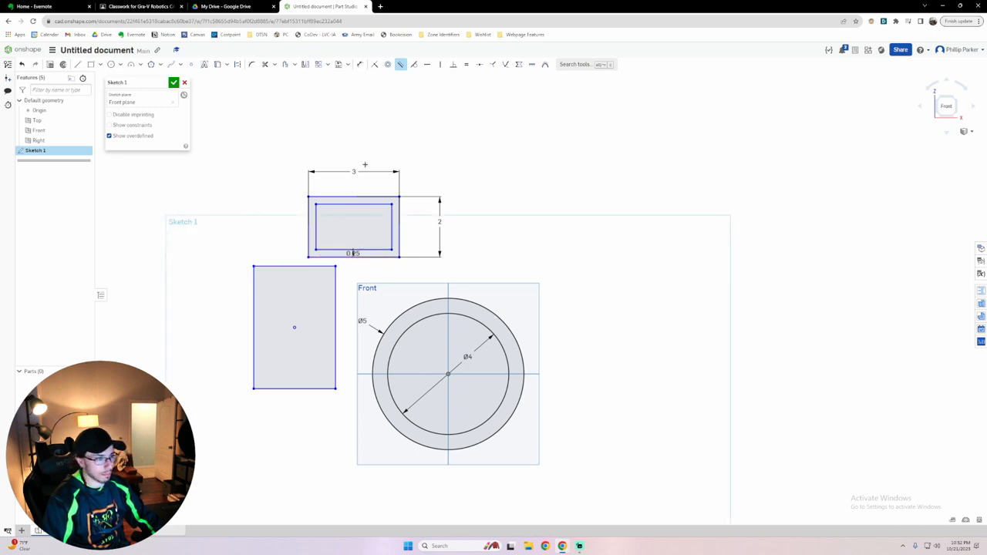
left_click(414, 66)
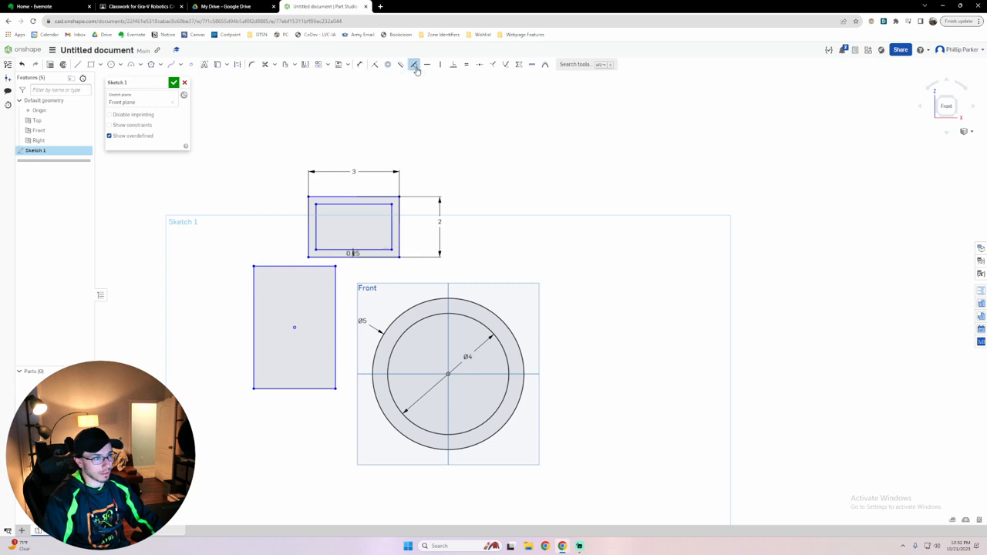
left_click(335, 341)
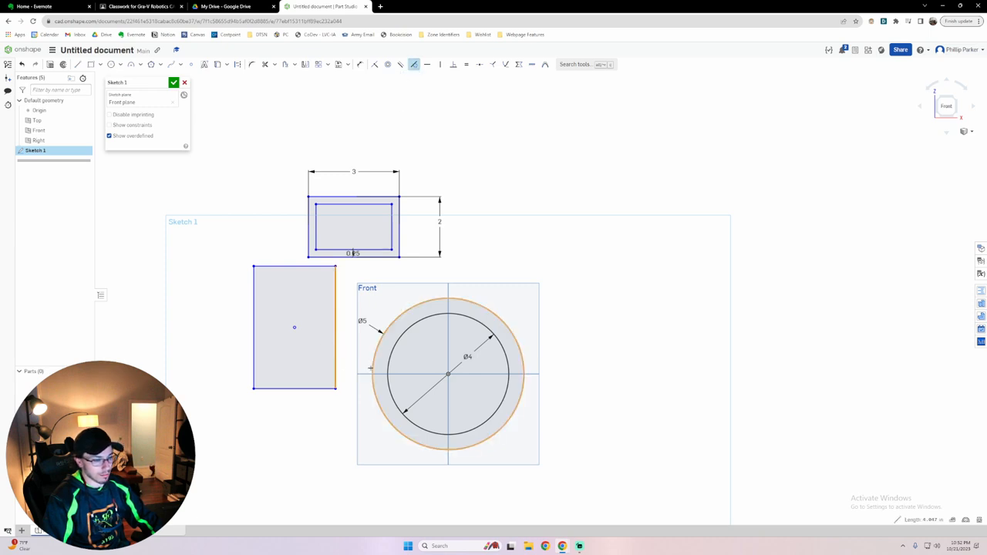
left_click(378, 402)
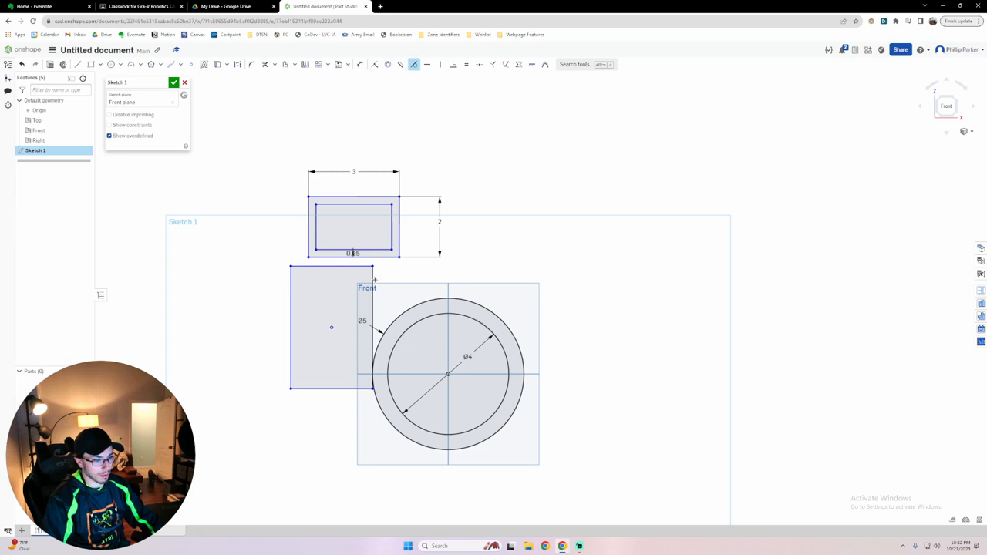
left_click(429, 66)
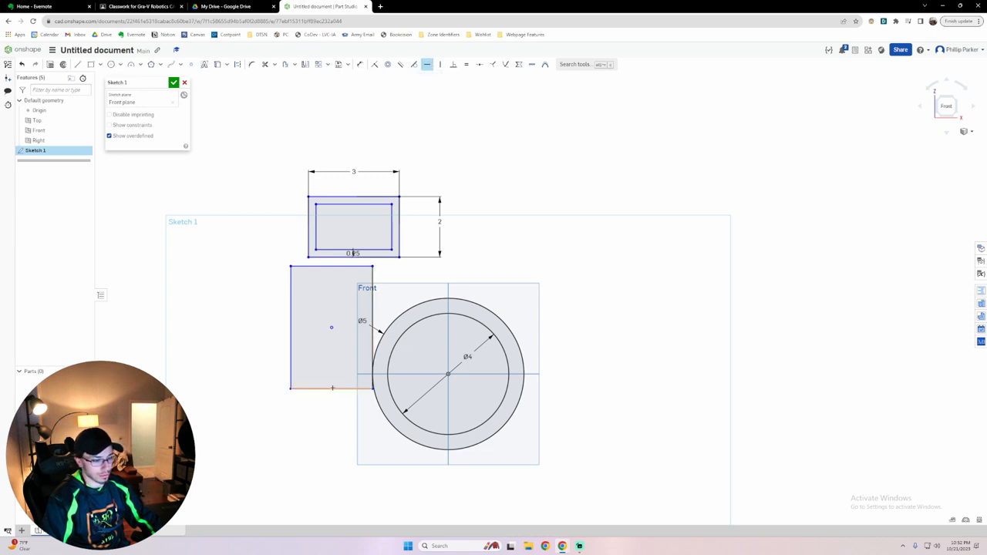
left_click(441, 65)
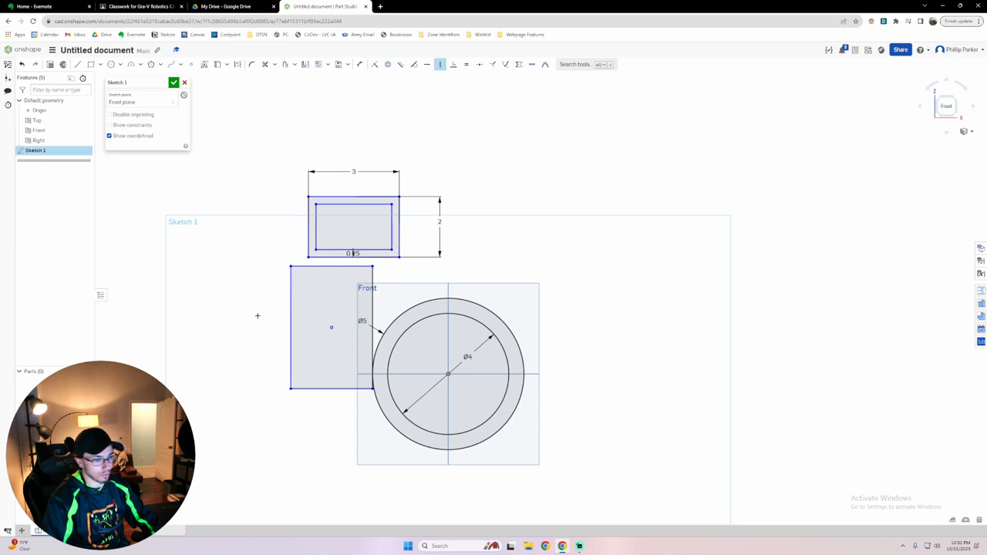
left_click(454, 67)
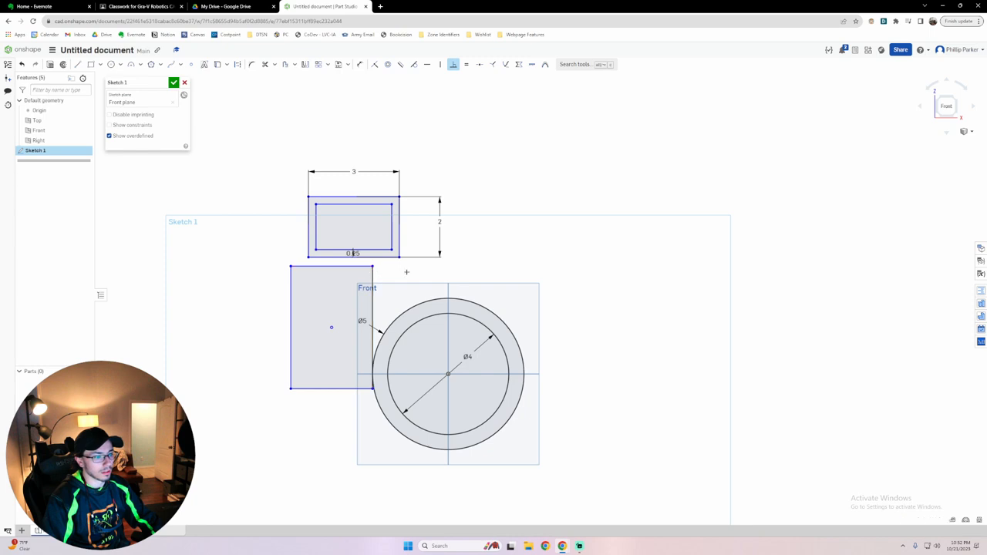
left_click(467, 67)
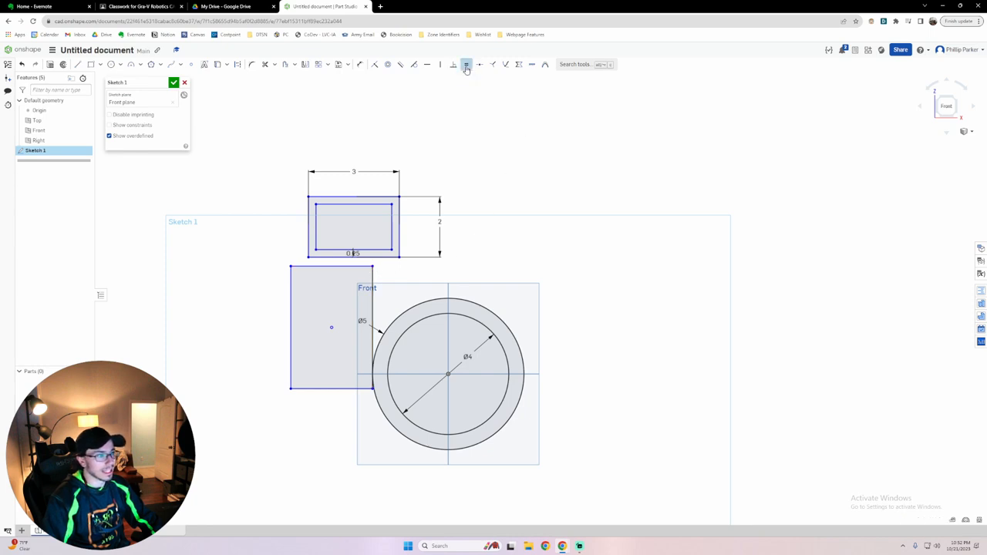
key("f")
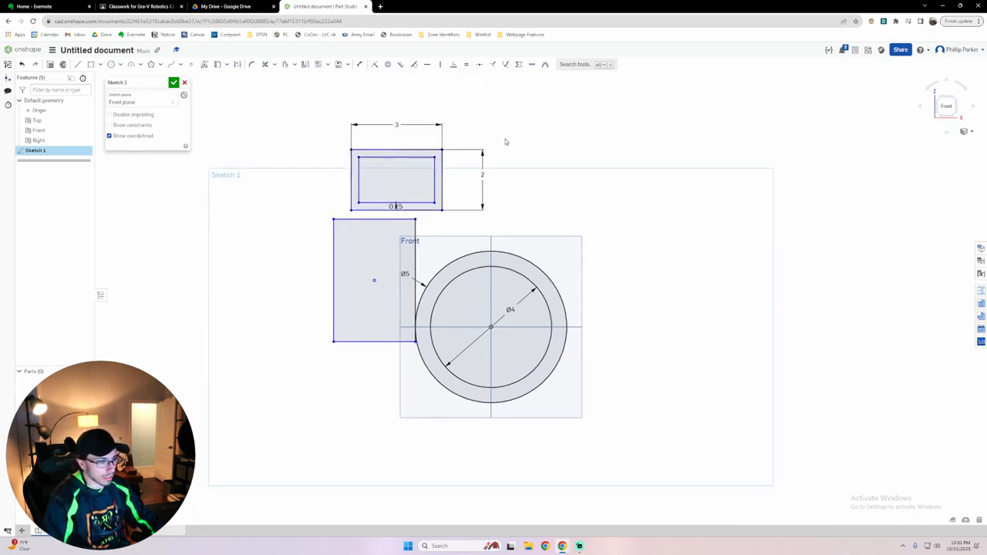
mouse_move(537, 156)
middle_mouse_down()
mouse_move(472, 168)
mouse_move(498, 225)
middle_mouse_up()
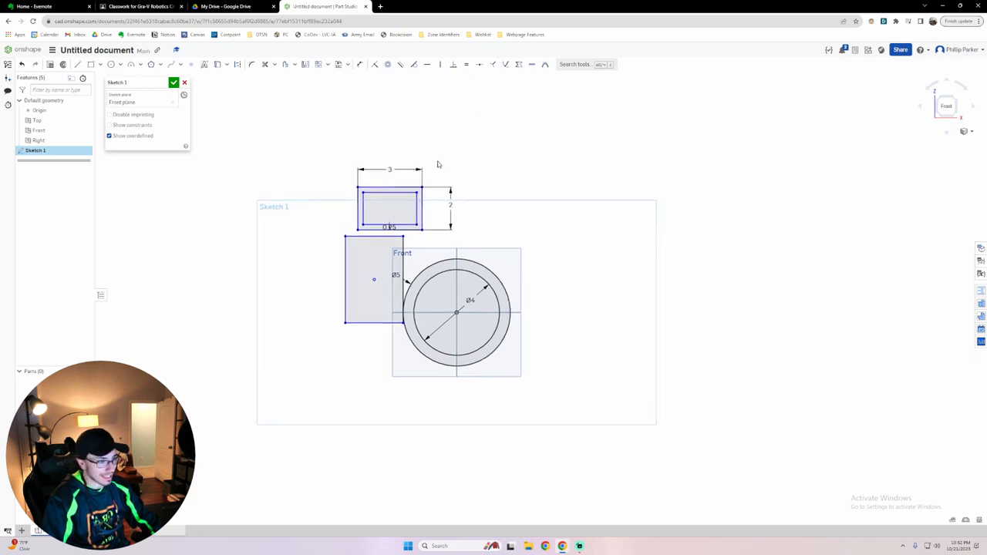
Apply Equal constraints matching the tall rectangle's left edge to the offset rectangle's 3 in edge and its top edge to the 2 in edge.
key("e")
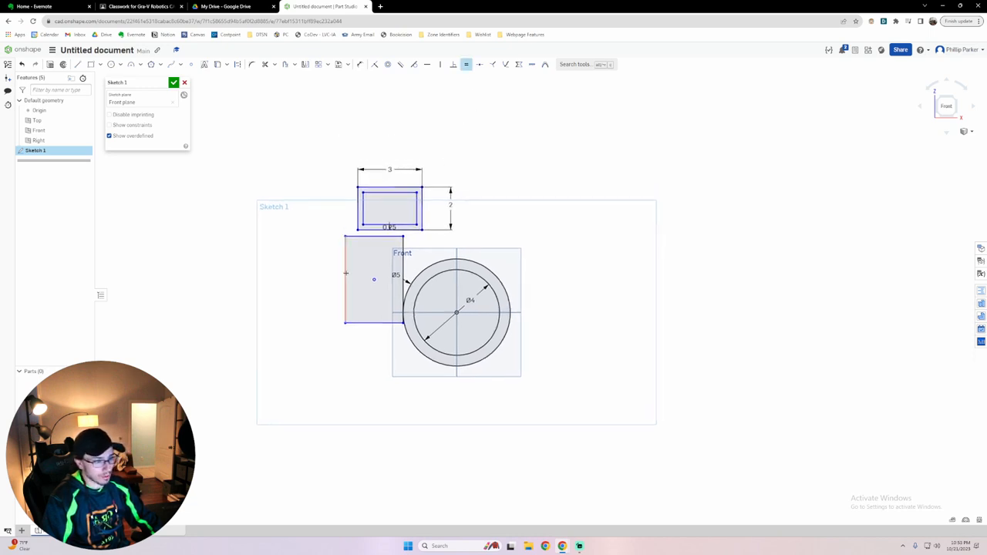
left_click(346, 272)
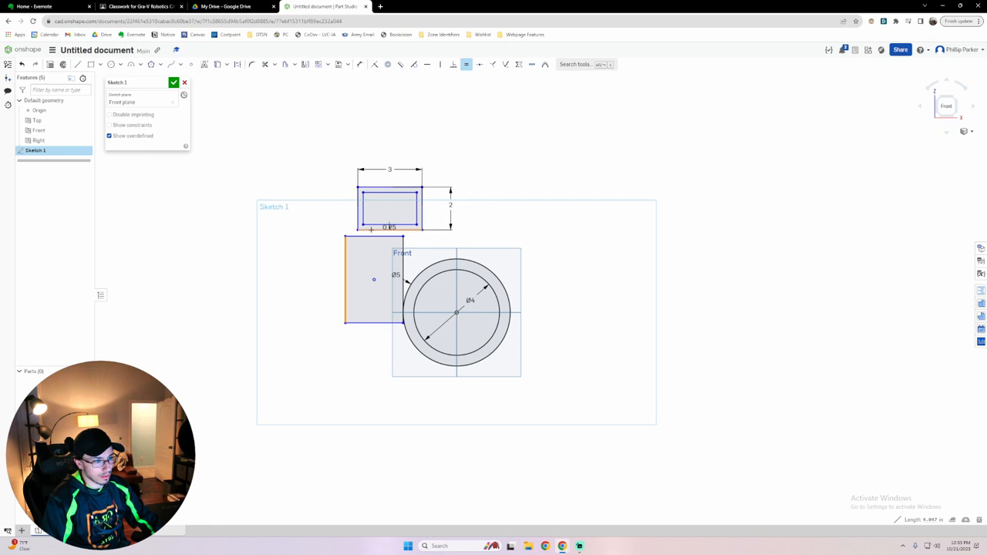
left_click(371, 229)
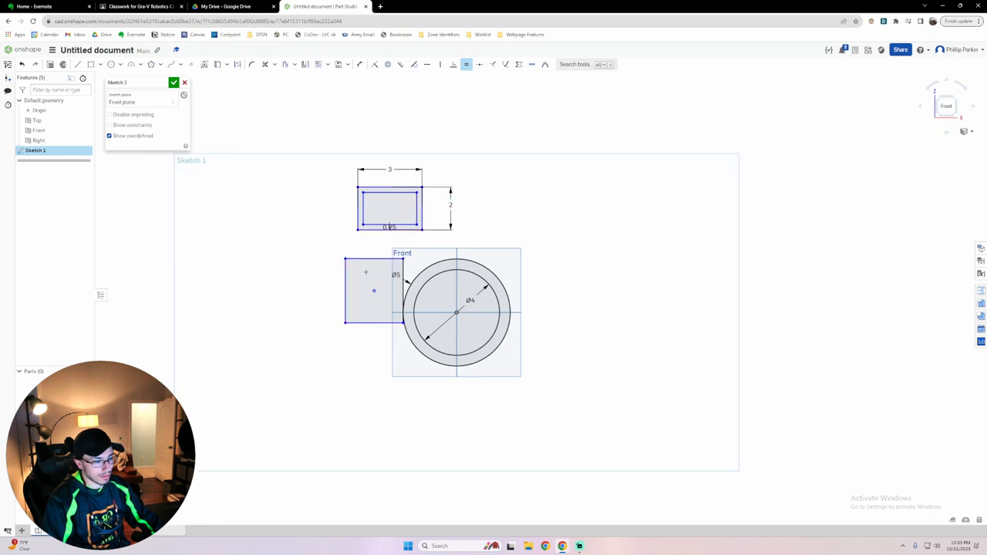
left_click(369, 259)
left_click(358, 220)
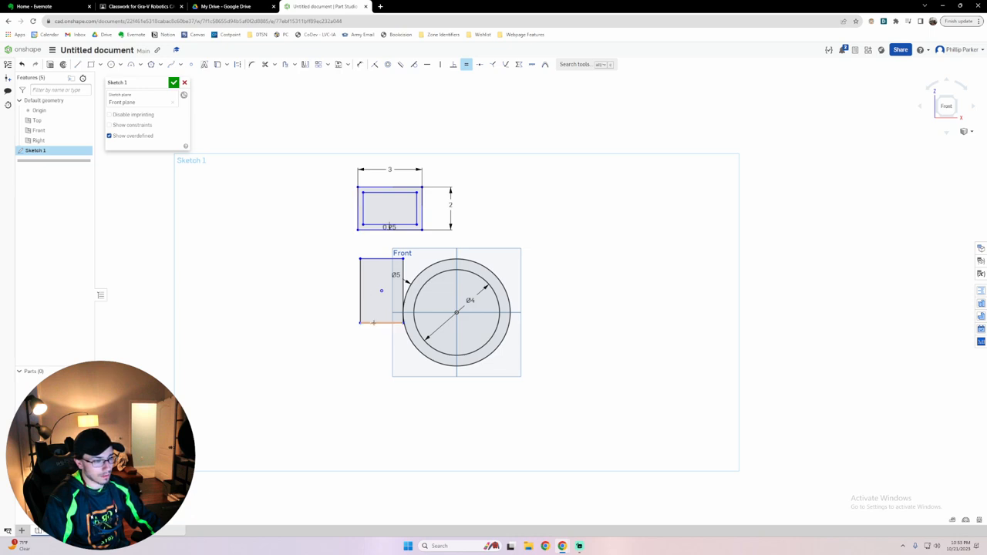
left_click(373, 258)
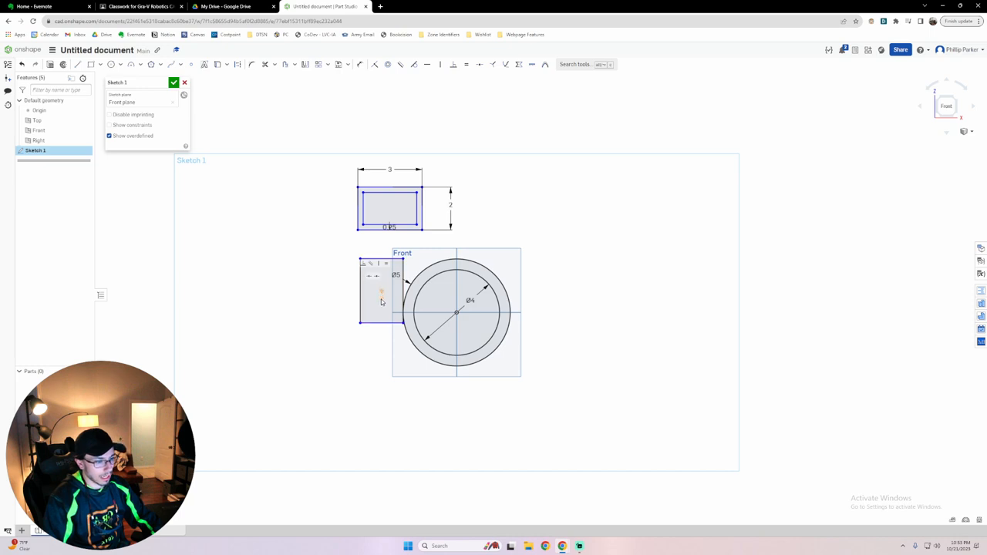
Move the tangent rectangle vertically to test its freedom, and make its center point coincident with the horizontal Top plane line.
left_click_drag(381, 305, 317, 256)
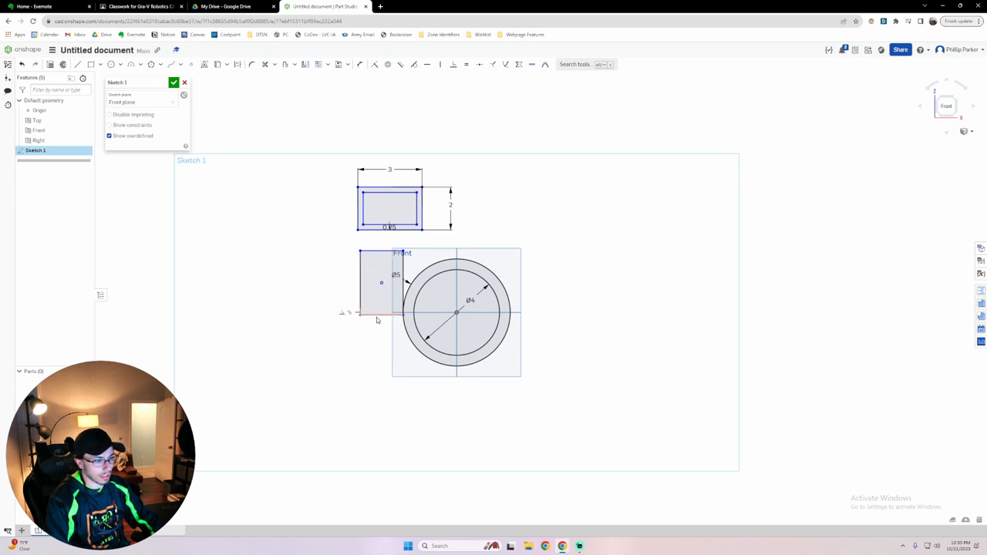
left_click_drag(376, 317, 368, 340)
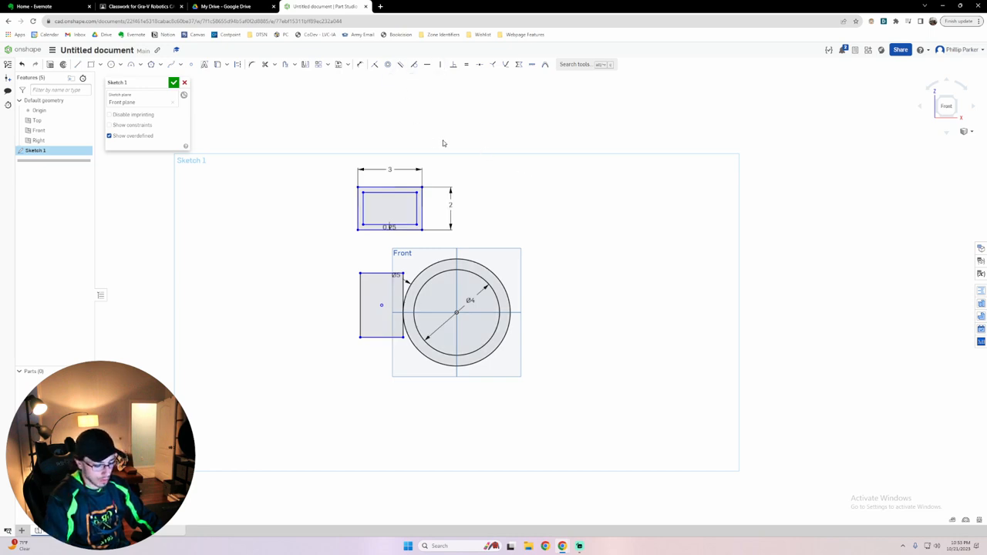
key("i")
left_click(381, 305)
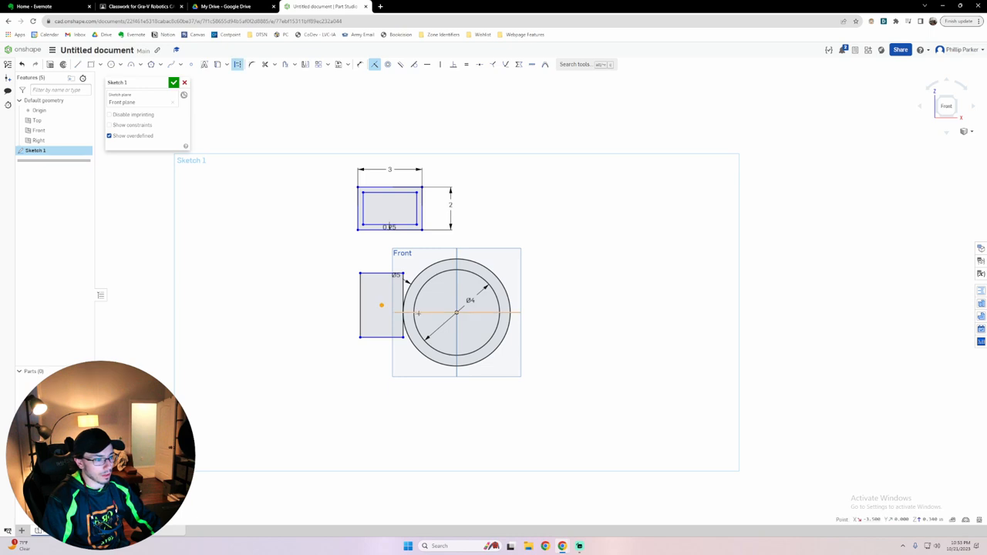
left_click(421, 312)
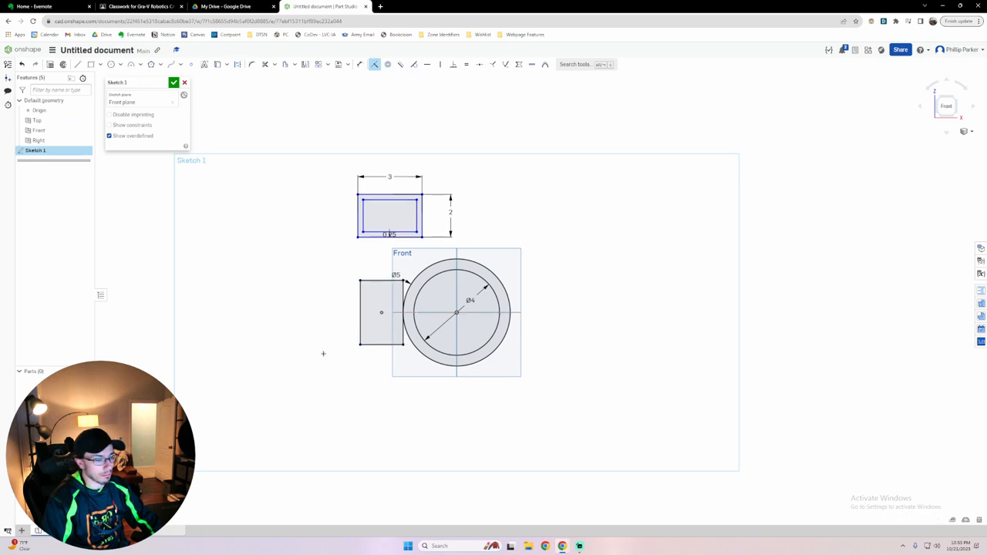
key("Escape")
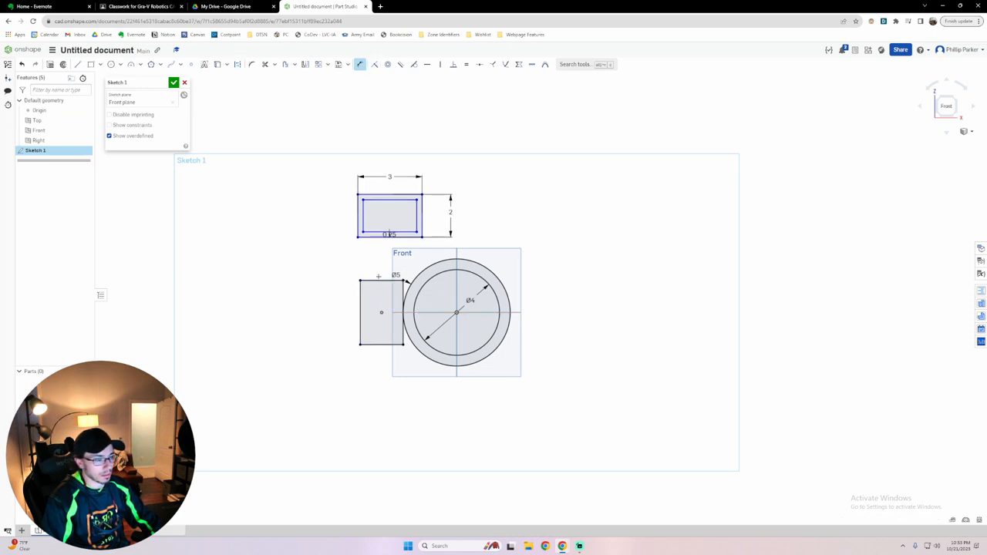
Dimension the vertical distance between the offset rectangle's bottom edge and the tall rectangle's top edge as 2.5 in.
mouse_move(370, 238)
left_mouse_down()
mouse_move(358, 225)
mouse_move(288, 226)
mouse_move(319, 247)
mouse_move(277, 236)
mouse_move(327, 244)
mouse_move(332, 222)
mouse_move(342, 235)
left_mouse_up()
key("d")
left_click(374, 228)
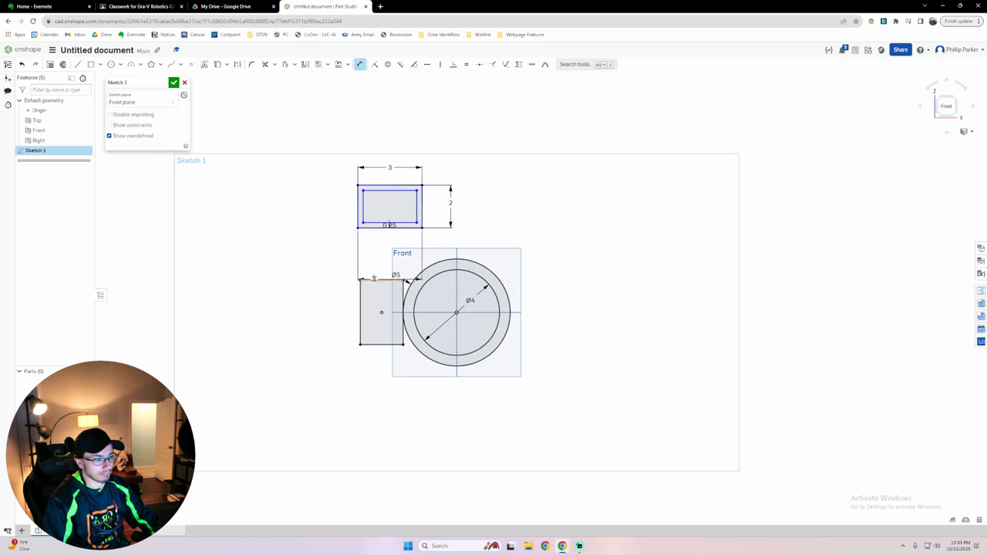
left_click(378, 280)
left_click(335, 295)
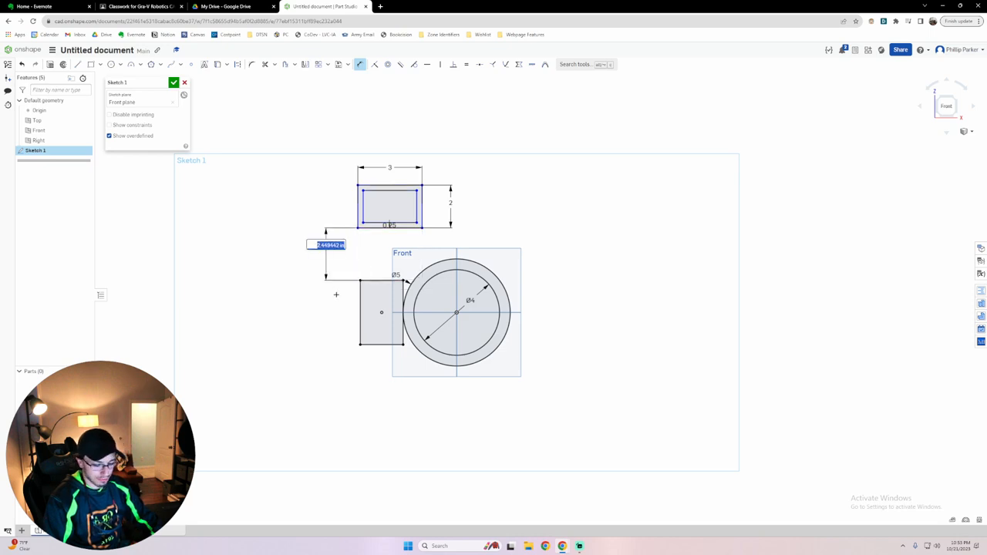
type("2.5")
key("Return")
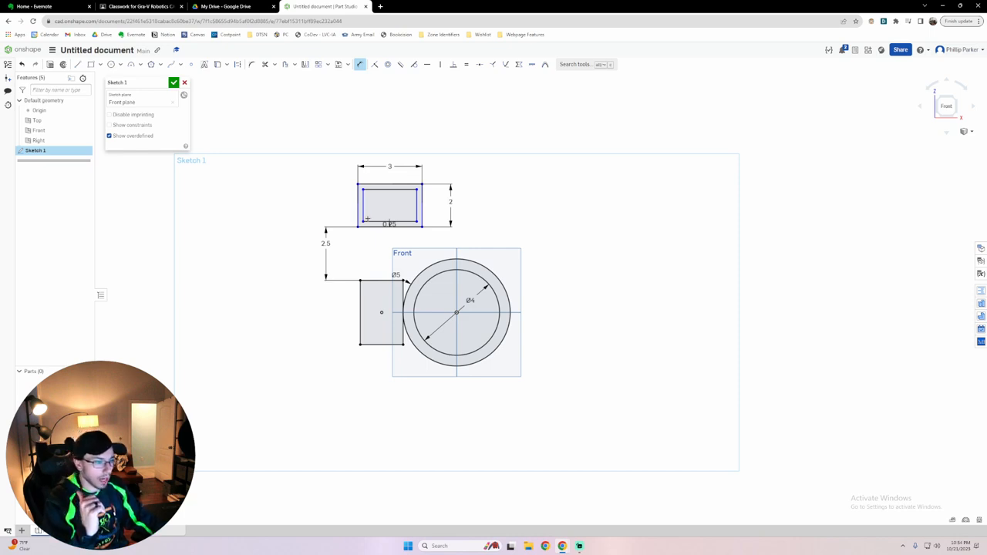
Move the offset rectangle to the right and dimension its left edge 3 in horizontally from the origin.
mouse_move(359, 222)
left_mouse_down()
mouse_move(300, 220)
mouse_move(502, 235)
mouse_move(327, 236)
mouse_move(378, 239)
mouse_move(488, 217)
left_mouse_up()
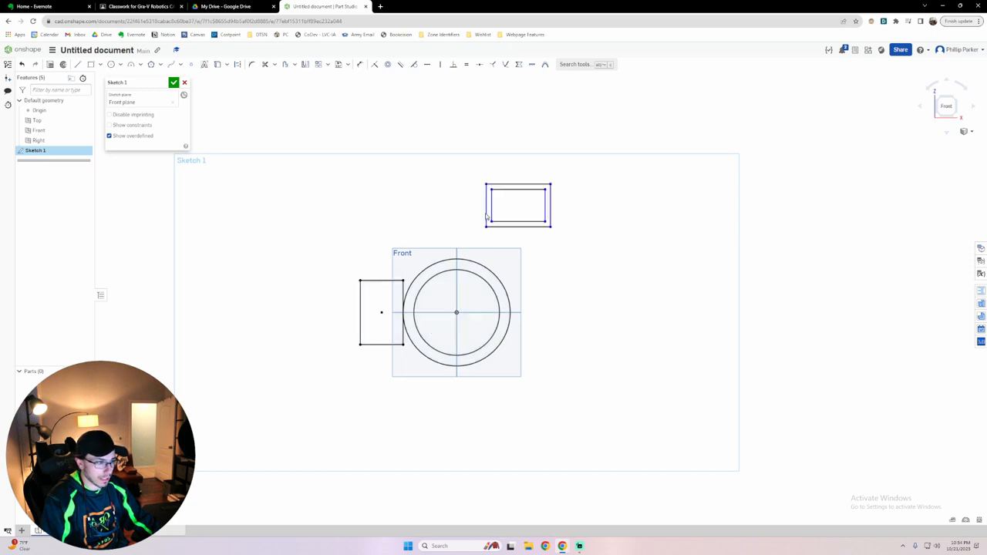
key("d")
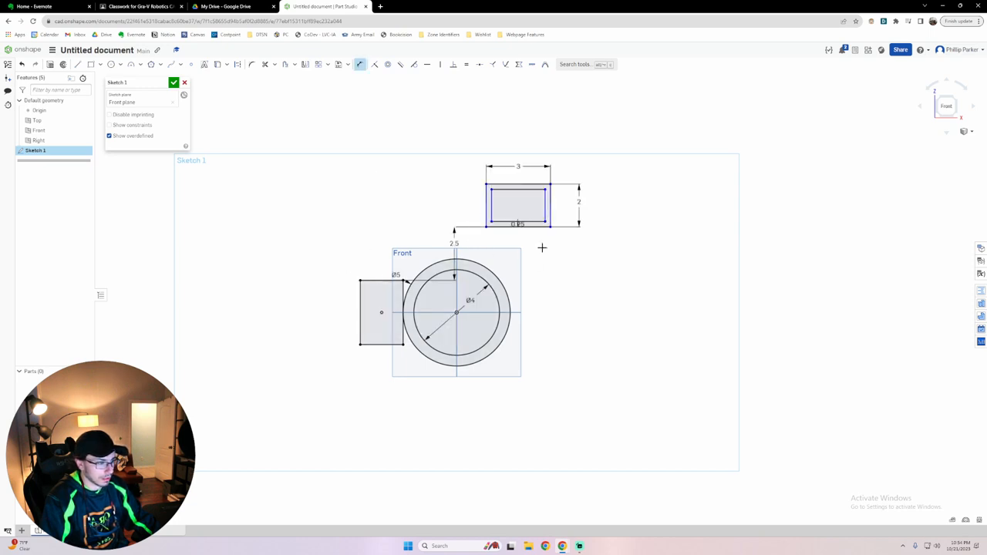
left_click(486, 209)
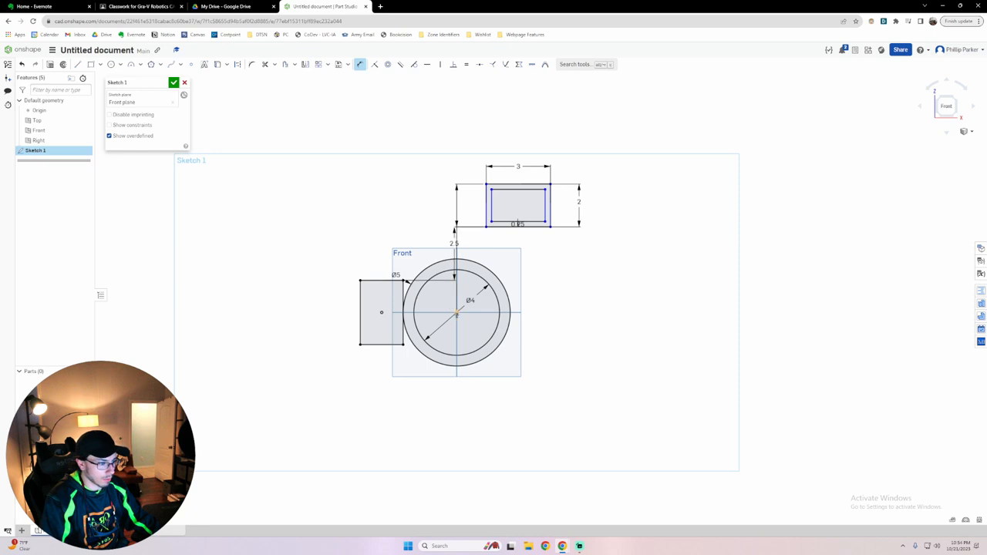
left_click(457, 313)
left_click(417, 190)
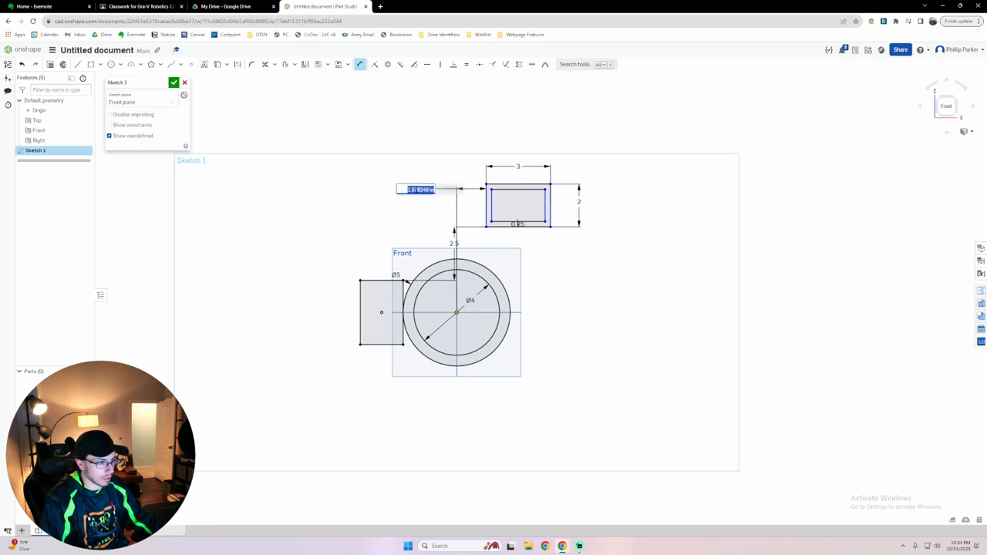
type("3")
key("Return")
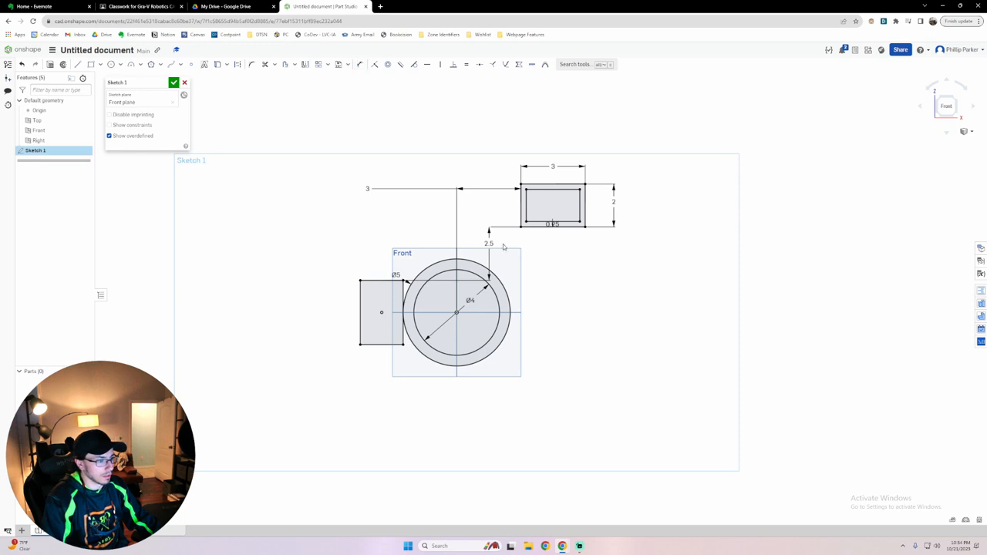
Reposition the 2.5 in dimension to the right below the offset rectangle and the 3 in dimension between the origin line and the rectangle.
left_click_drag(489, 242, 613, 254)
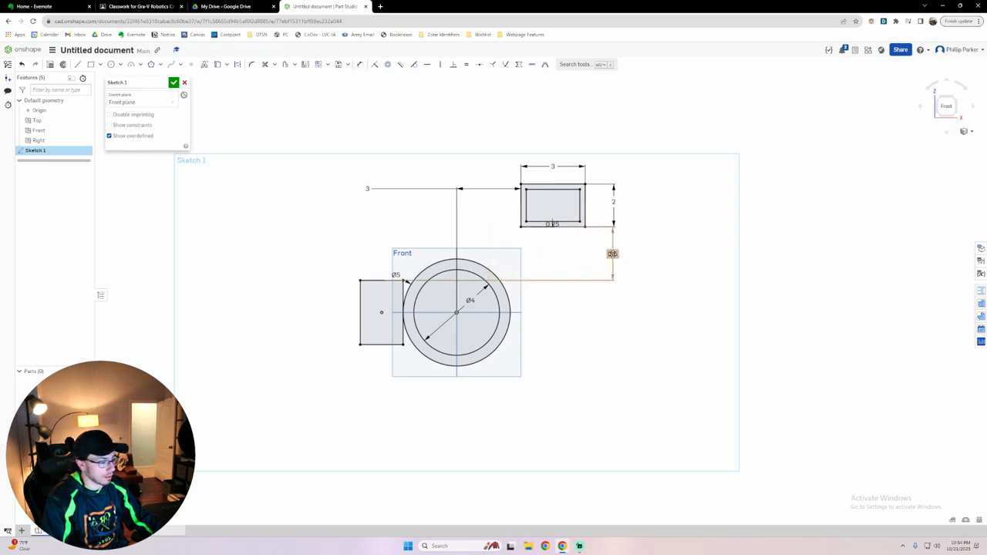
left_click_drag(399, 186, 493, 182)
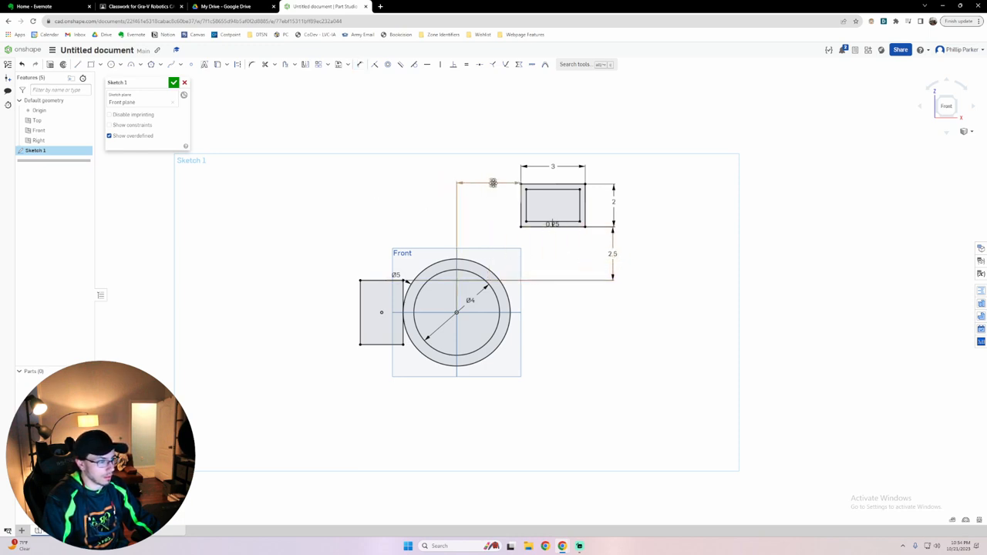
mouse_move(373, 143)
left_mouse_down()
mouse_move(473, 375)
mouse_move(691, 397)
left_mouse_up()
left_click(644, 427)
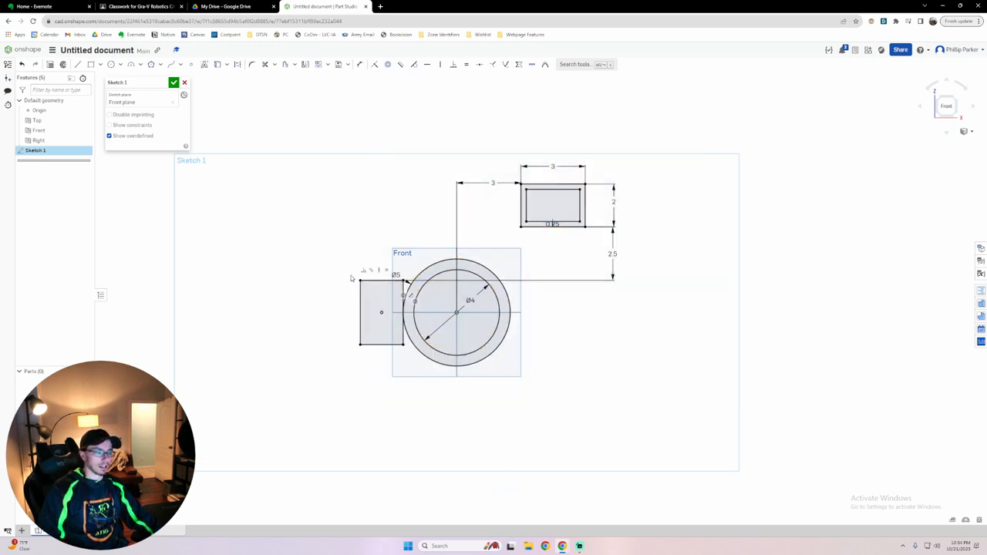
Try out box selection on the tall rectangle and on the neighbouring 5 in circle, clearing the selection each time.
left_click_drag(345, 271, 404, 374)
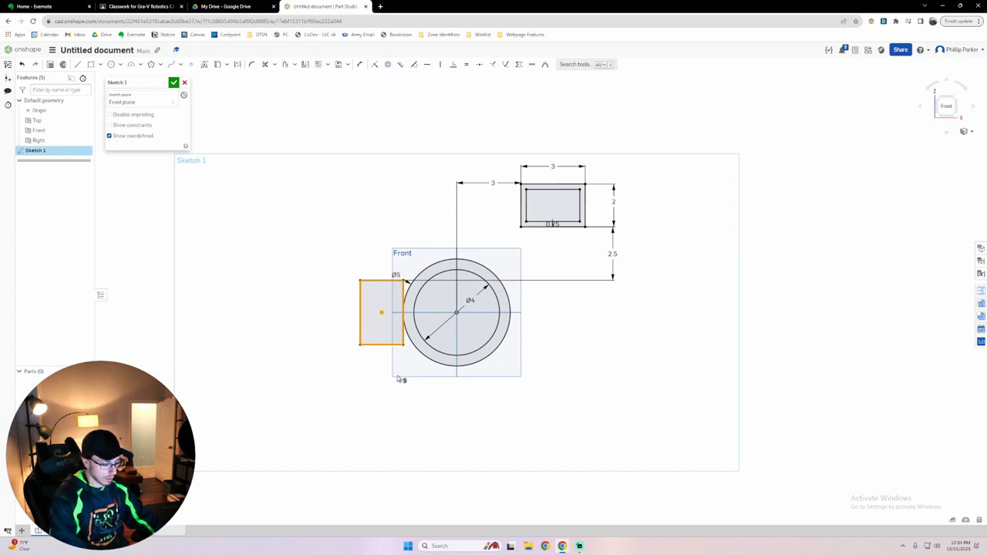
left_click(346, 278)
scroll(353, 346, "up", 3)
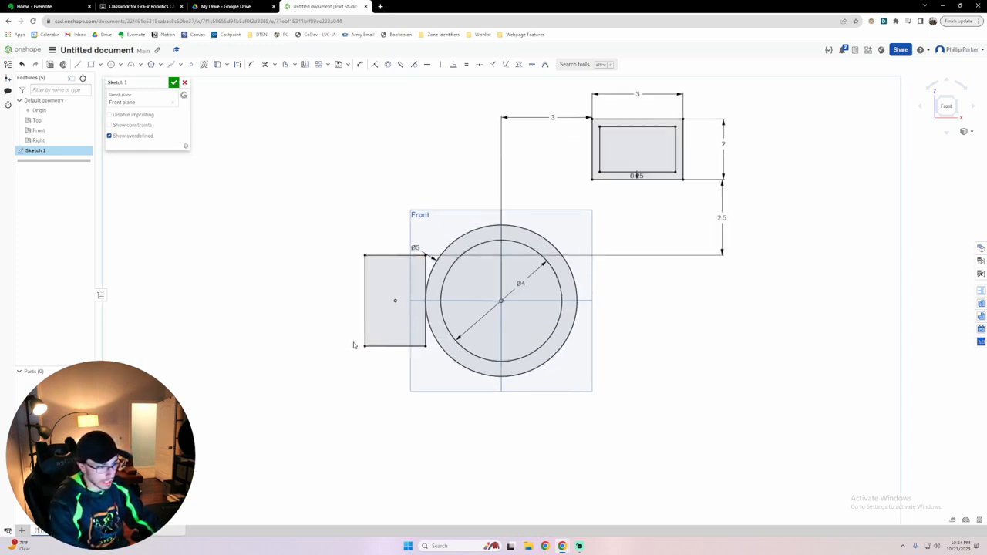
middle_click_drag(357, 346, 322, 348)
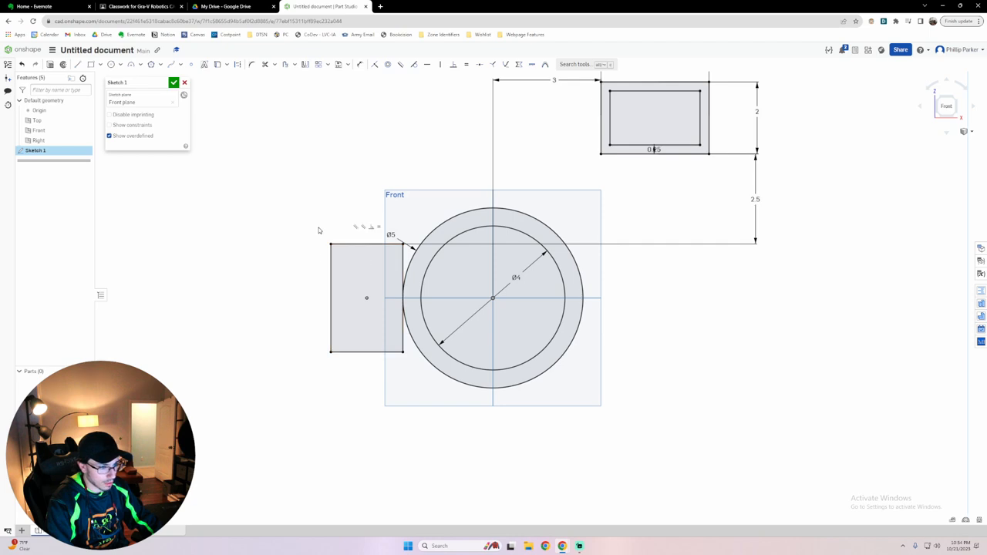
left_click_drag(317, 218, 402, 377)
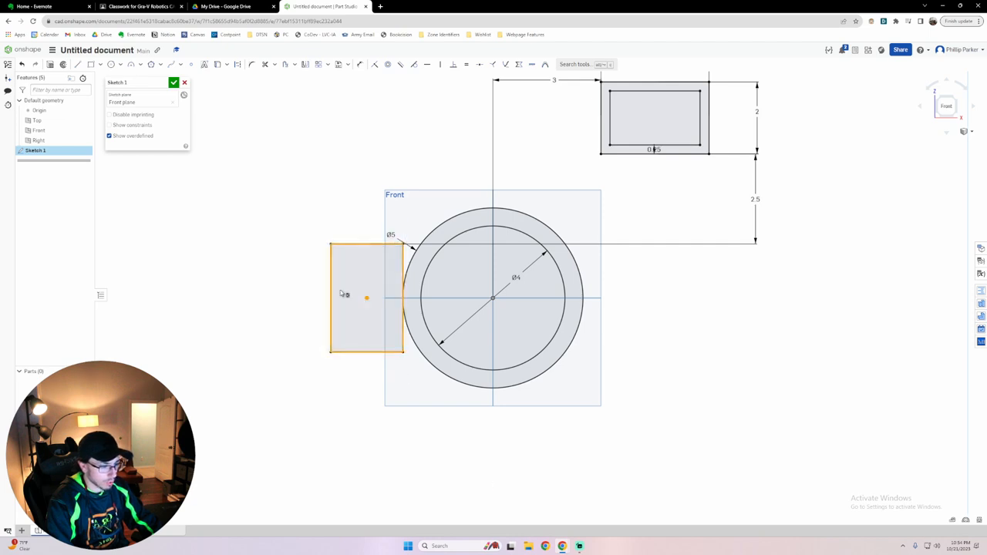
left_click_drag(324, 234, 410, 371)
mouse_move(324, 234)
left_mouse_down()
mouse_move(409, 379)
mouse_move(309, 255)
mouse_move(311, 223)
left_mouse_up()
left_click(427, 376)
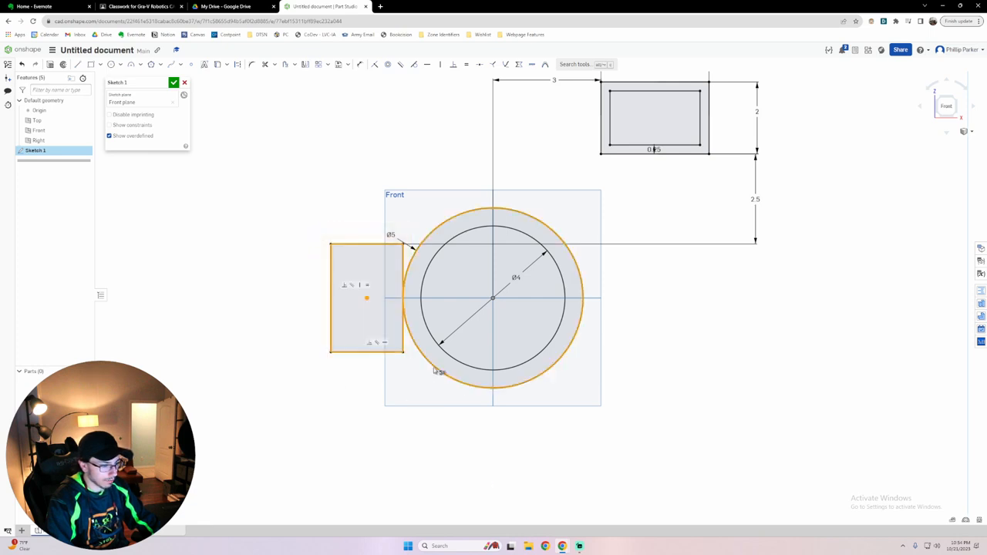
left_click(337, 409)
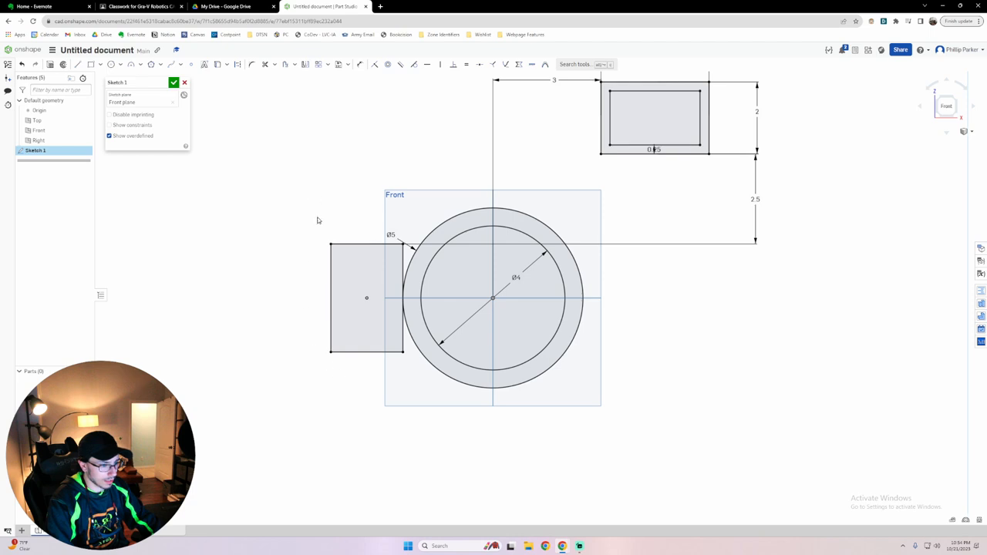
Delete the tall tangent rectangle and both outlines of the offset rectangle from the sketch.
left_click_drag(317, 221, 412, 378)
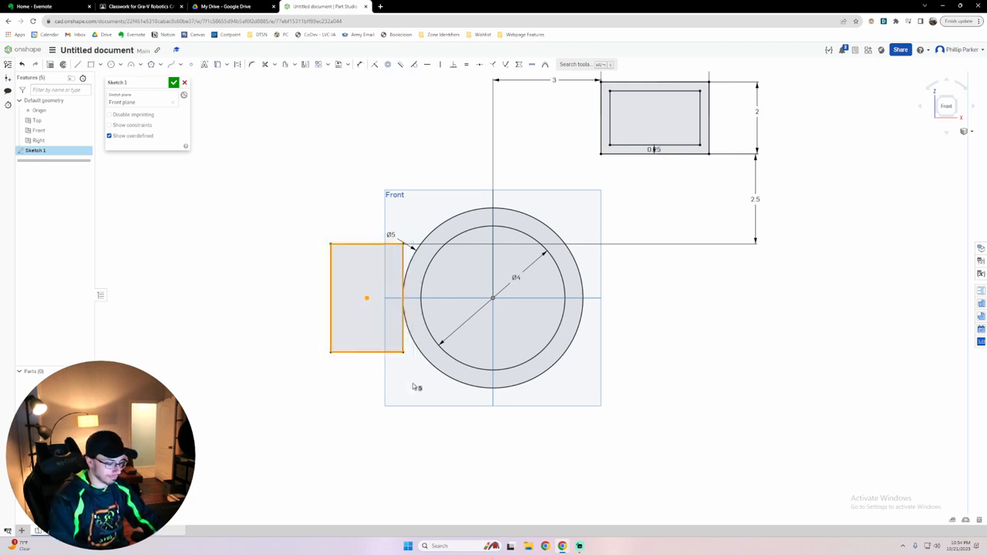
key("Delete")
left_click_drag(734, 206, 572, 73)
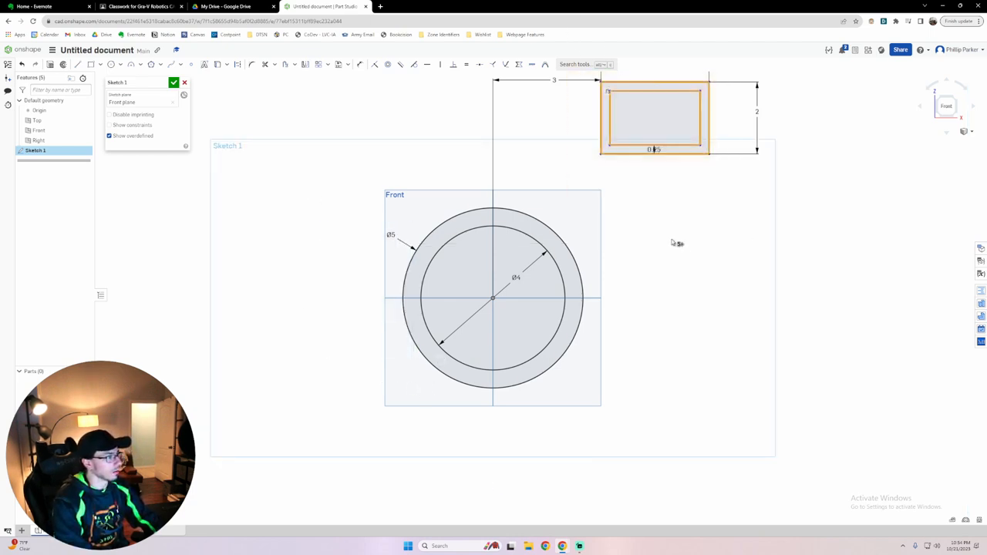
key("Delete")
scroll(674, 245, "down", 3)
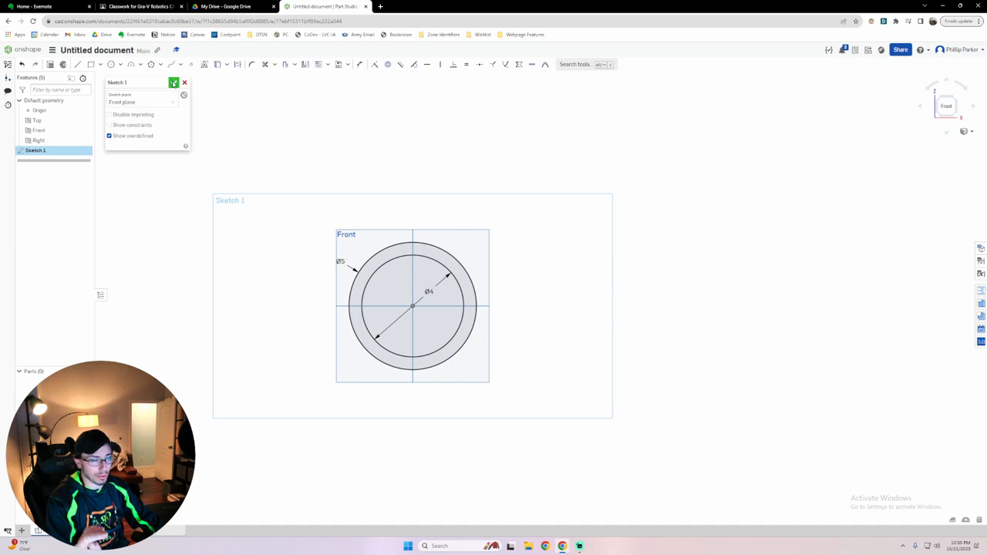
Finish Sketch 1, view it in 3D against the planes, and reopen it for editing.
left_click(174, 83)
mouse_move(465, 289)
right_mouse_down()
mouse_move(627, 290)
mouse_move(700, 311)
mouse_move(547, 322)
mouse_move(529, 352)
mouse_move(638, 332)
mouse_move(547, 359)
mouse_move(566, 381)
mouse_move(557, 369)
right_mouse_up()
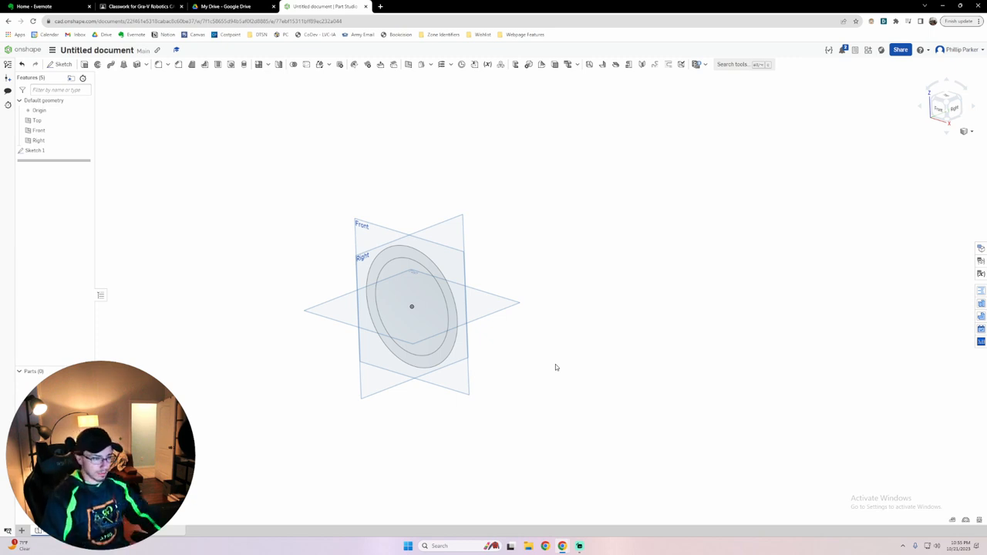
double_click(35, 151)
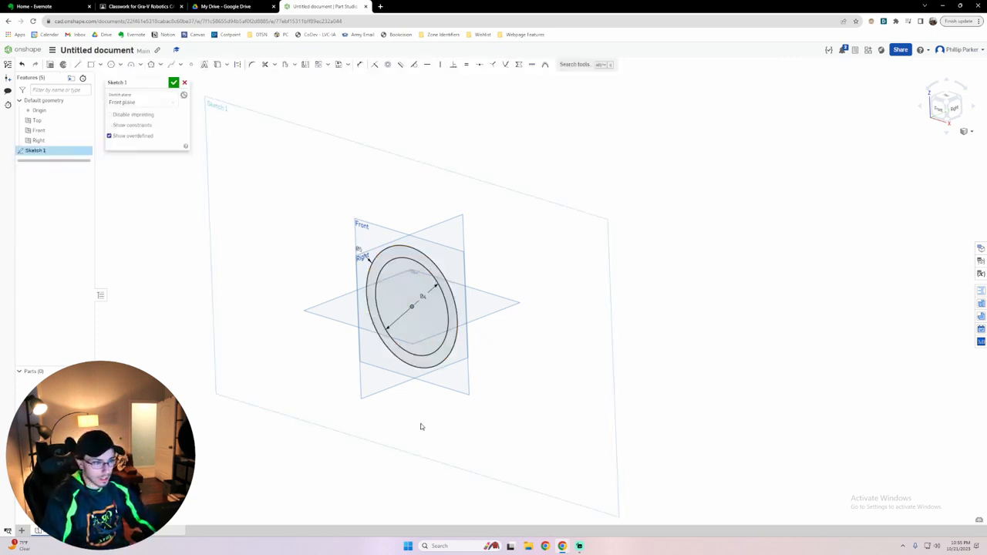
scroll(568, 350, "up", 5)
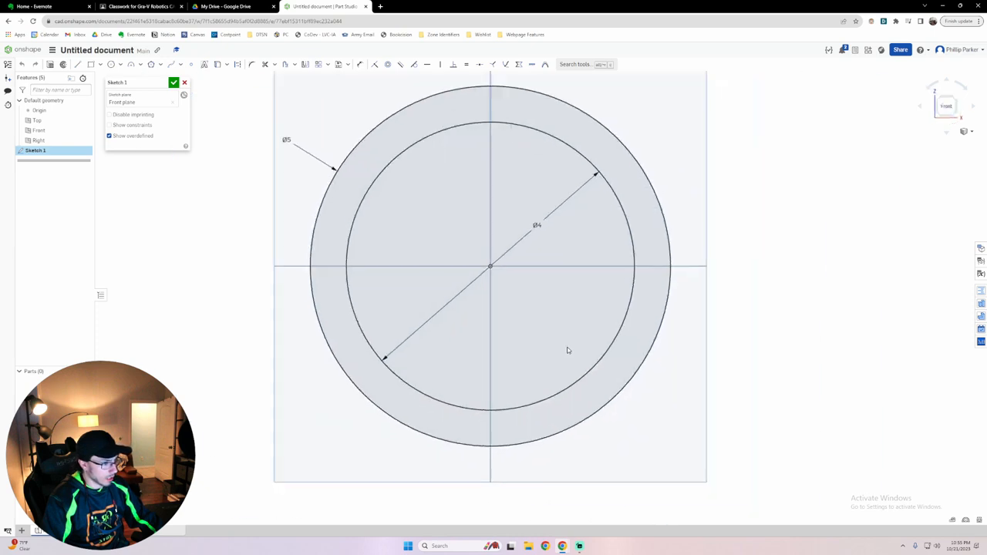
scroll(554, 356, "down", 6)
scroll(554, 360, "down", 2)
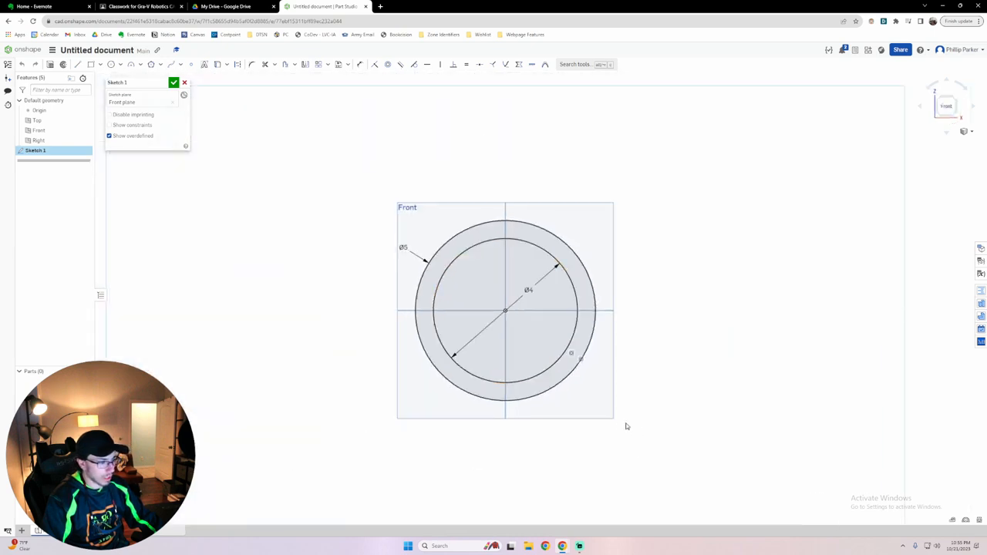
Delete both circles and draw a center-point rectangle on the origin, about 3.1 in wide and 3.9 in high.
left_click_drag(609, 421, 371, 194)
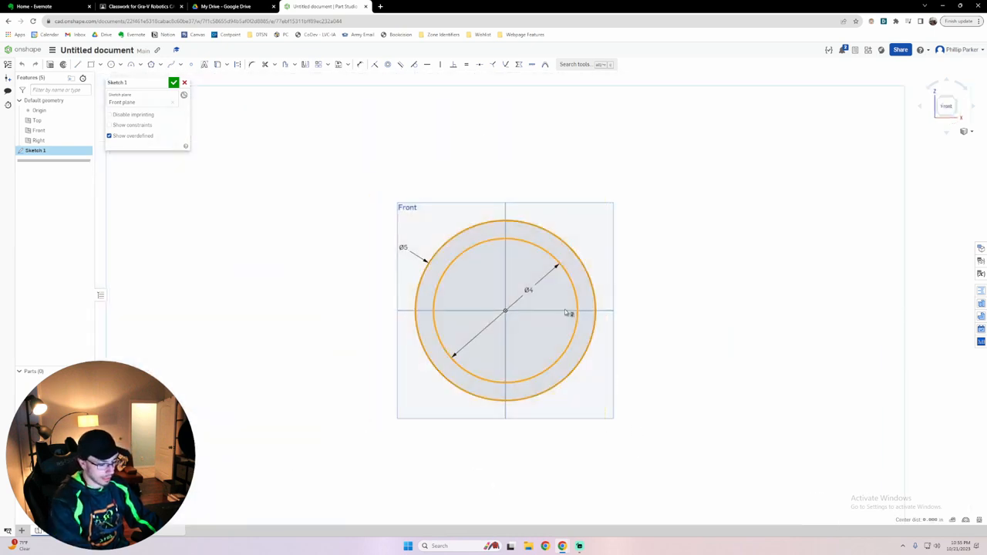
key("Delete")
key("r")
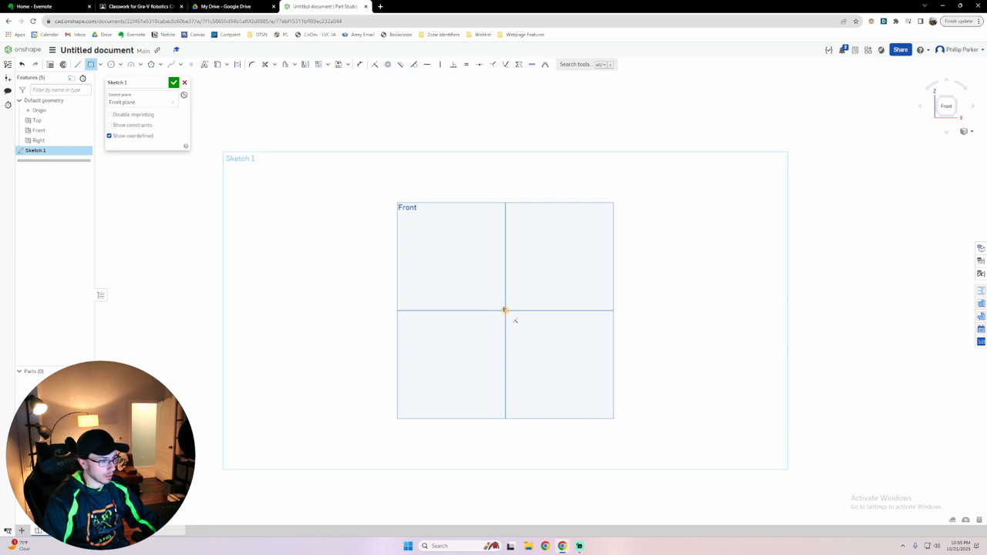
left_click(506, 311)
key("Escape")
key("r")
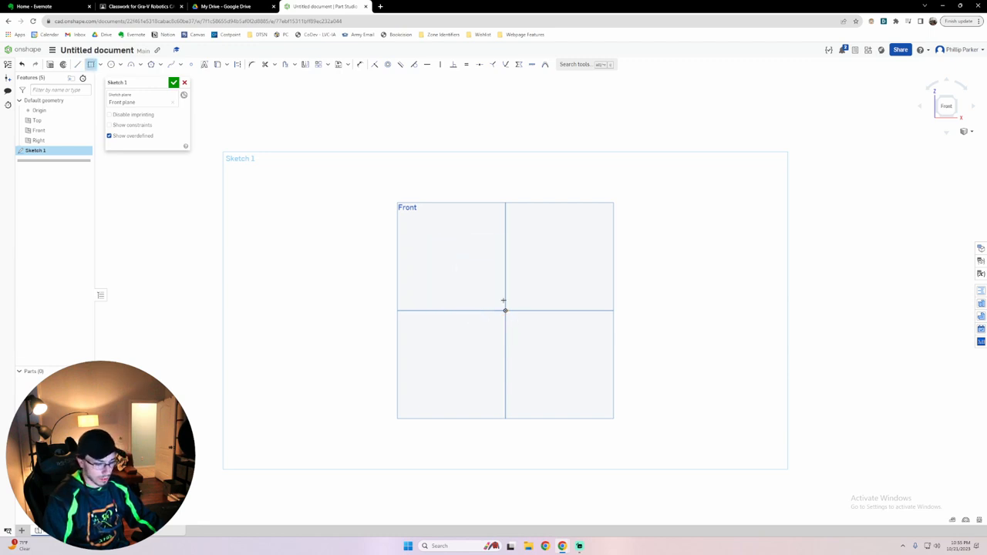
left_click(505, 311)
left_click(449, 240)
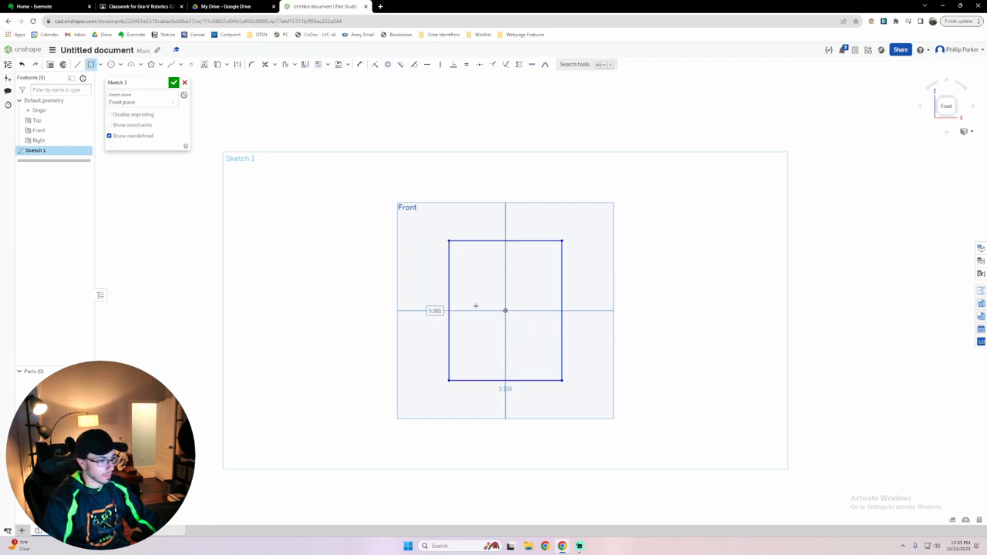
Dimension the centered rectangle 1 in wide and 2 in high, and finish the sketch.
key("d")
left_click(450, 270)
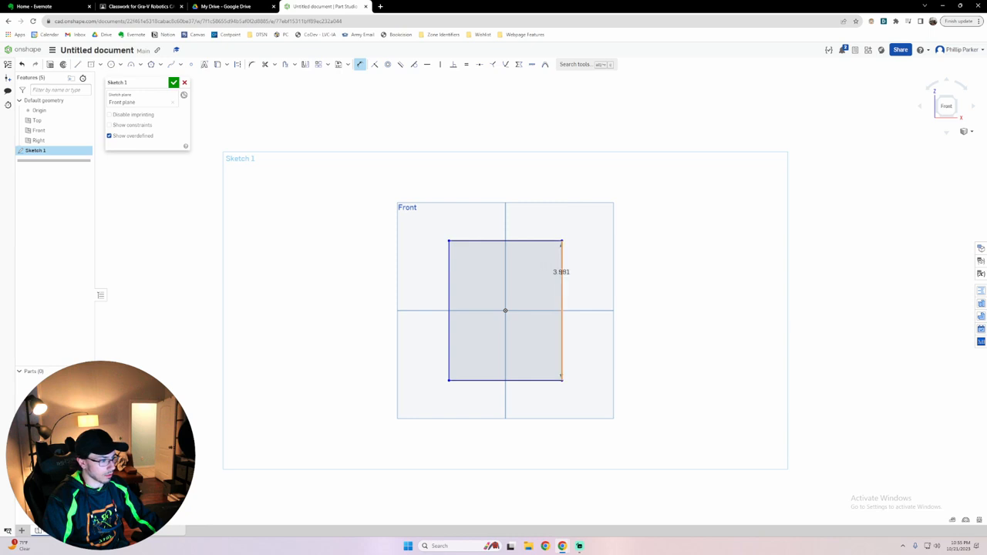
left_click(562, 272)
left_click(494, 217)
type("1")
key("Return")
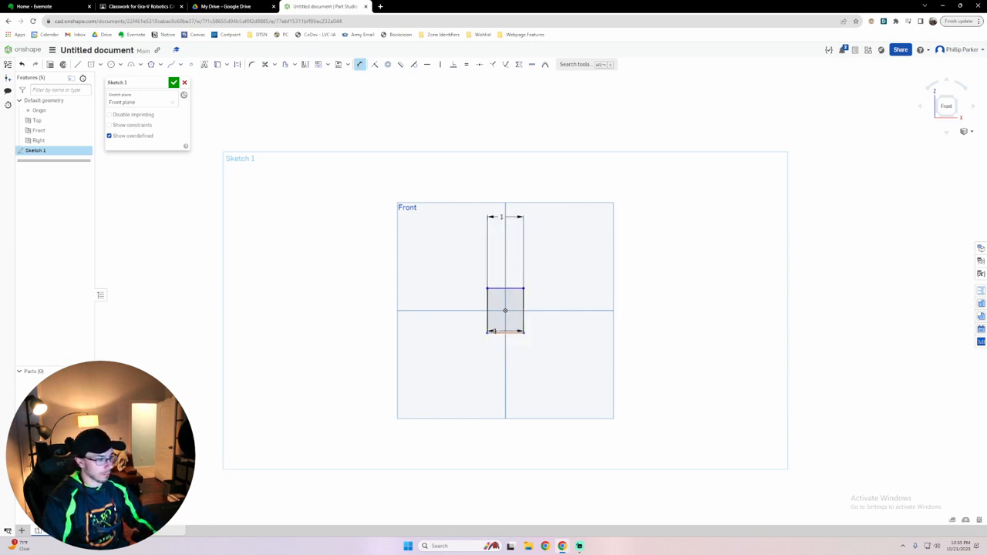
left_click(488, 327)
left_click(467, 315)
type("2")
key("Return")
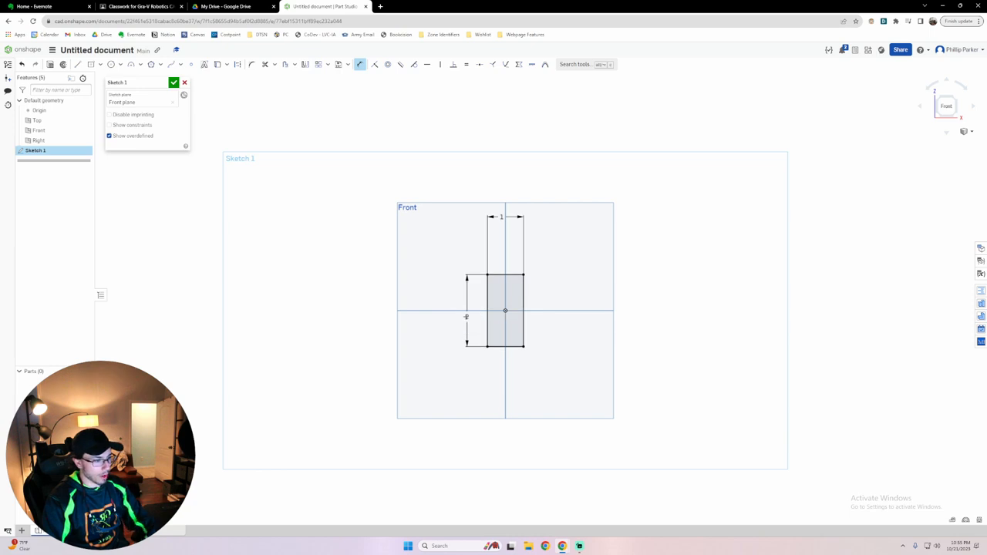
left_click(174, 82)
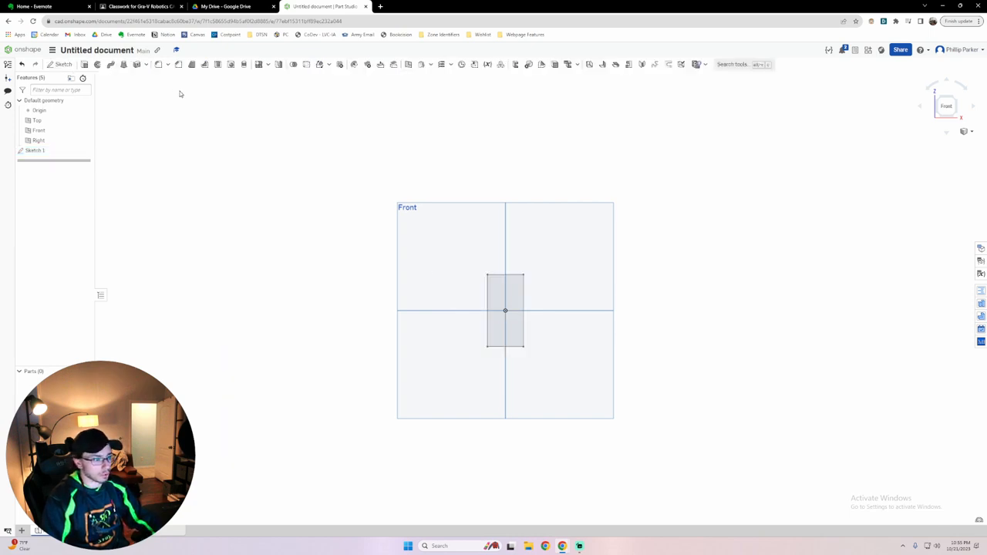
left_click(953, 100)
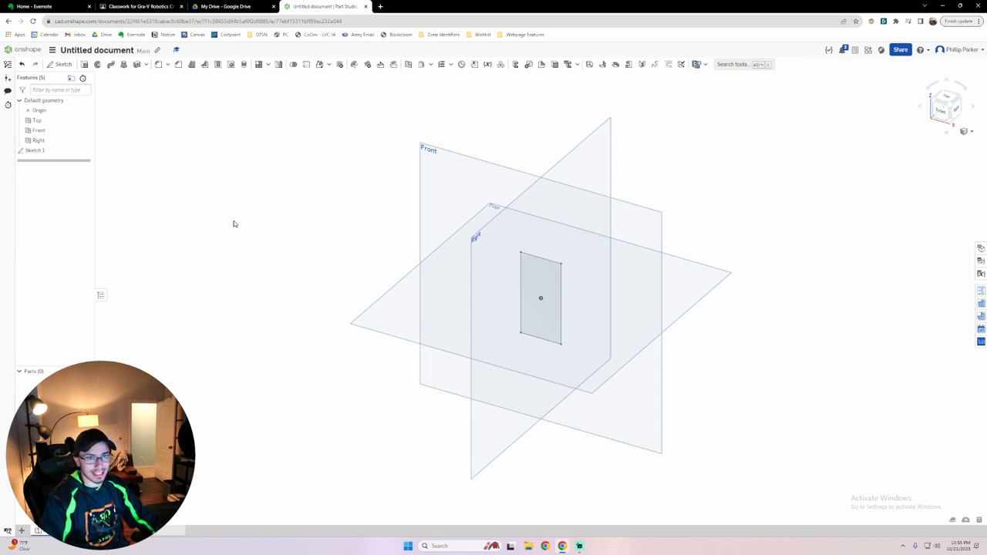
key("shift+e")
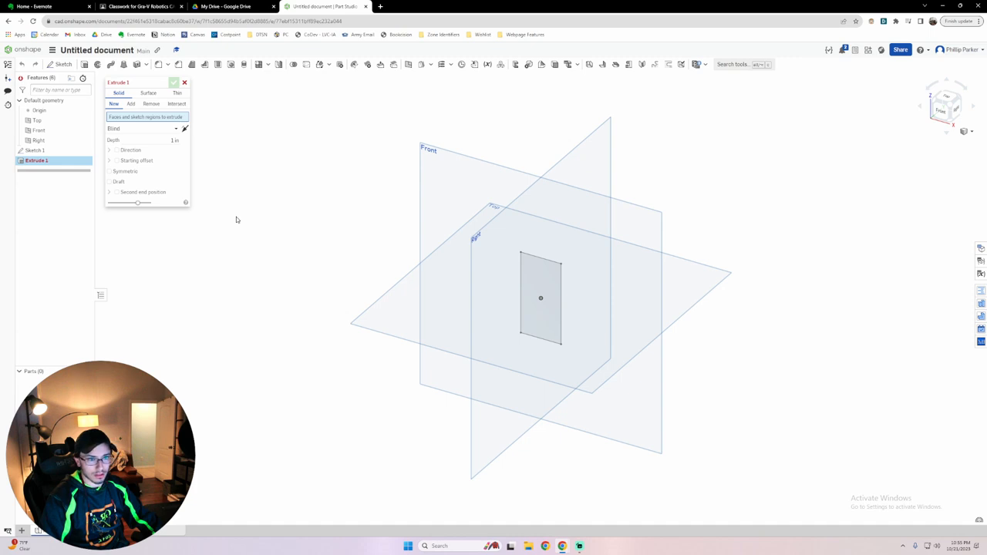
left_click(184, 82)
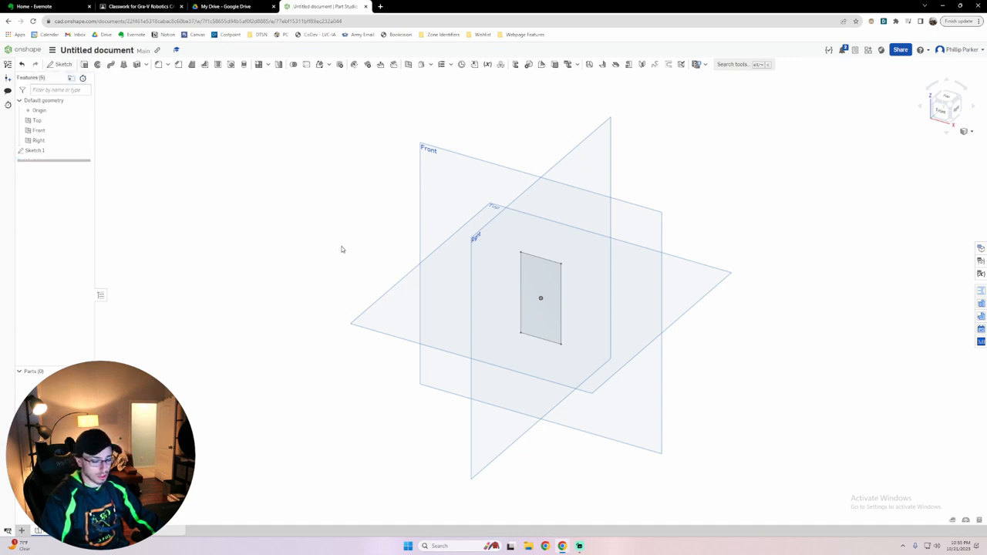
Start a new solid extrude of the Sketch 1 rectangle, clearing and reselecting its face as the region.
key("shift+e")
left_click(543, 301)
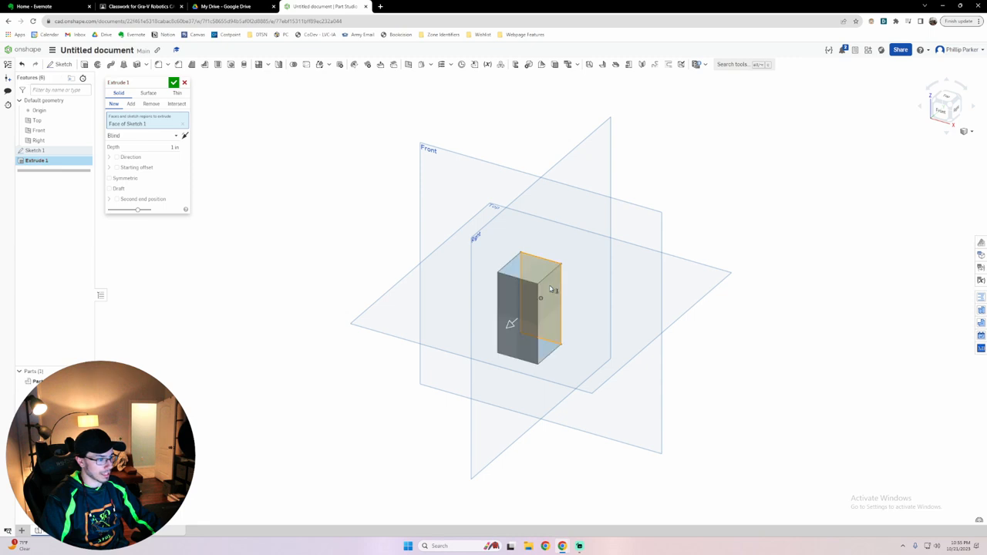
left_click(183, 124)
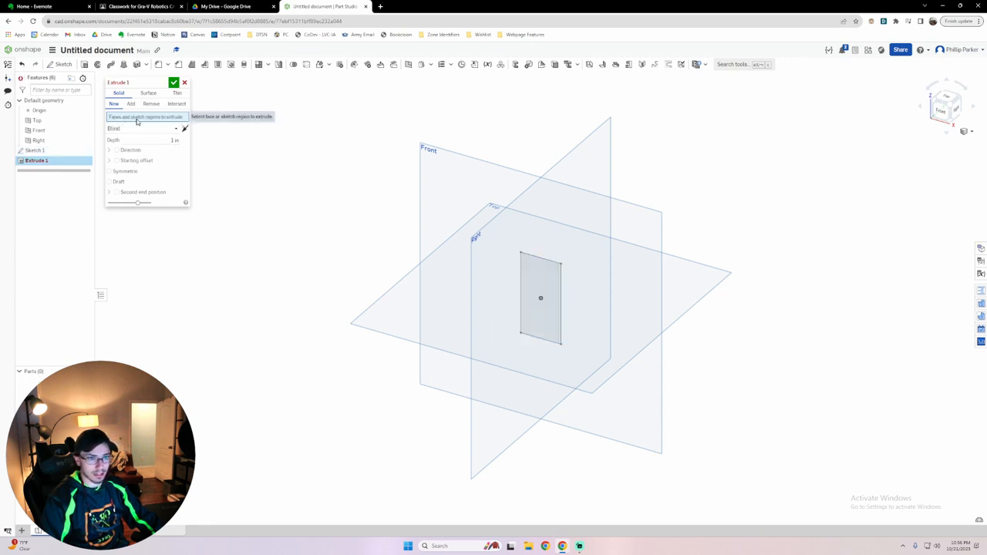
left_click(543, 288)
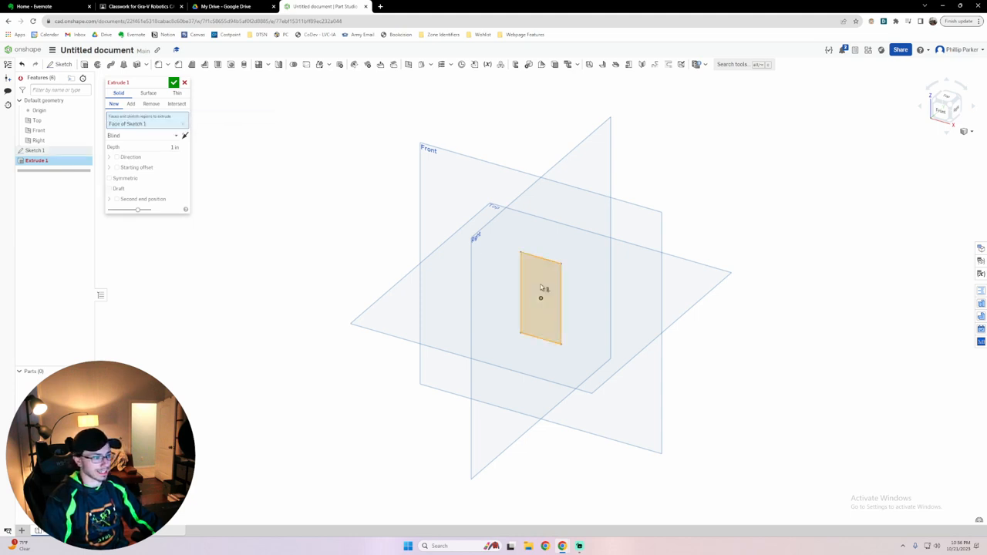
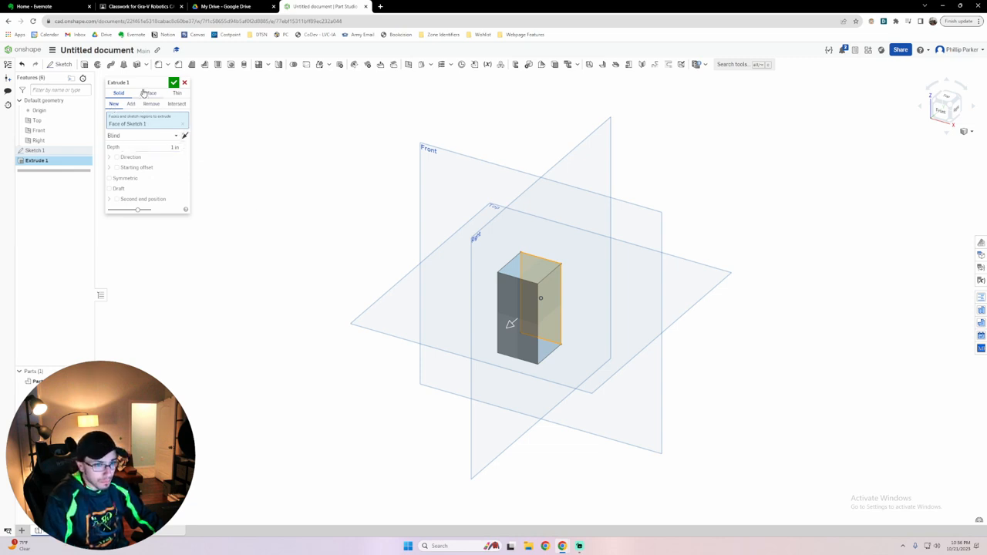
left_click_drag(160, 84, 175, 107)
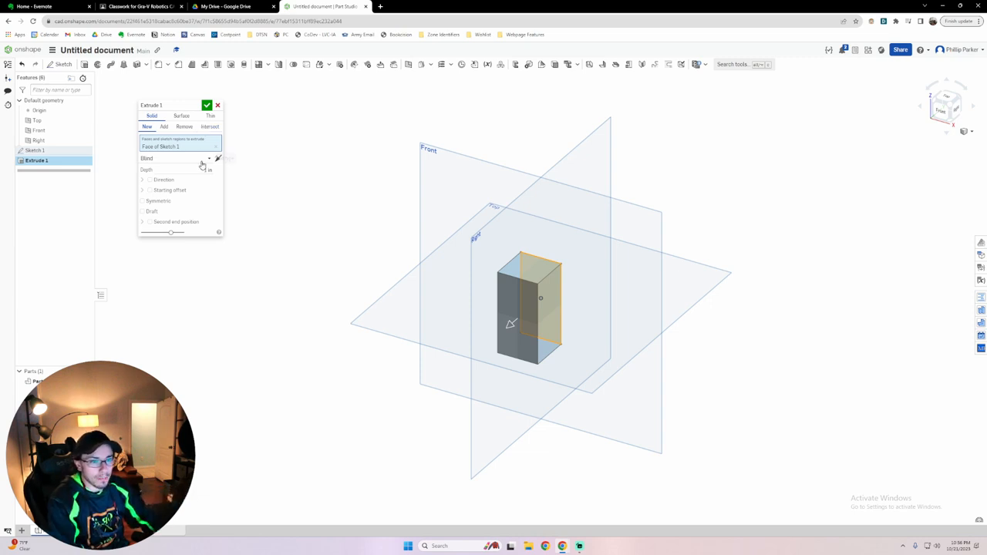
Review the available end types for the extrude, flip its direction, and flip it back.
left_click(204, 160)
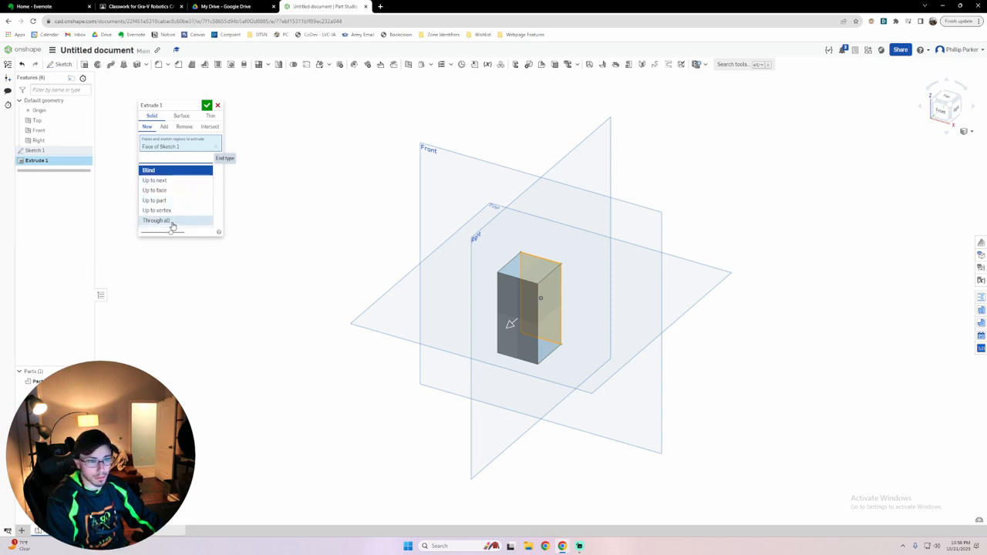
left_click(220, 202)
left_click(219, 159)
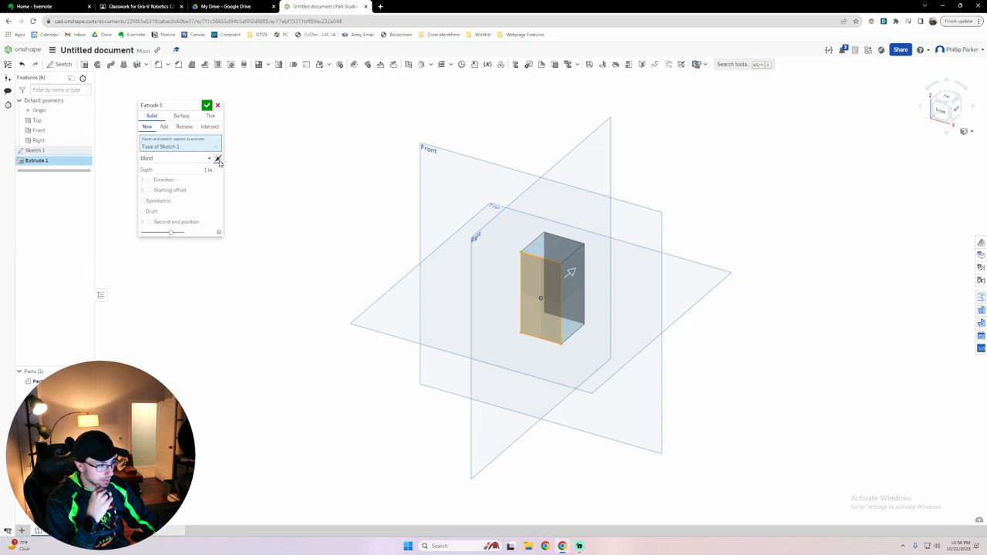
left_click(219, 160)
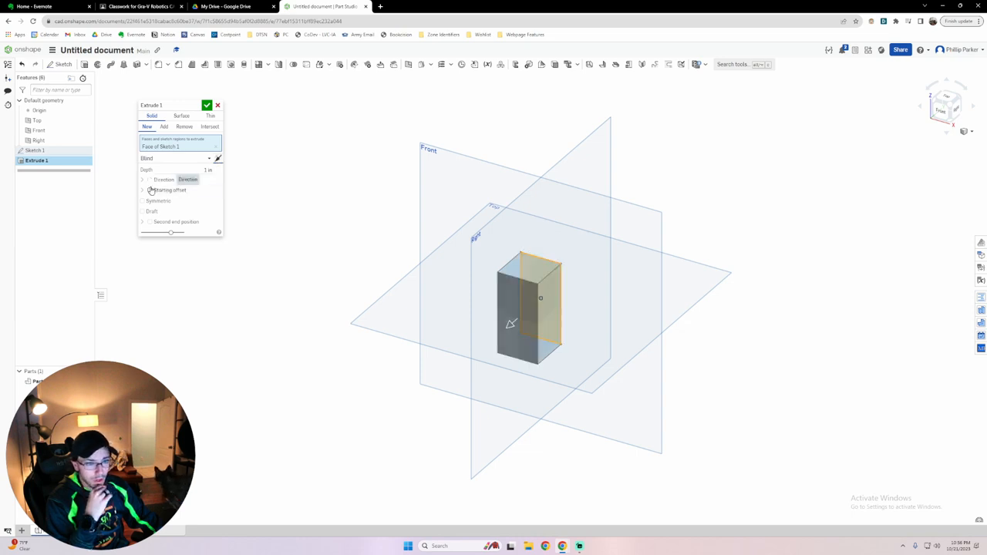
Extrude the rectangle to a depth of 30 in, symmetric about the Front plane.
left_click(207, 169)
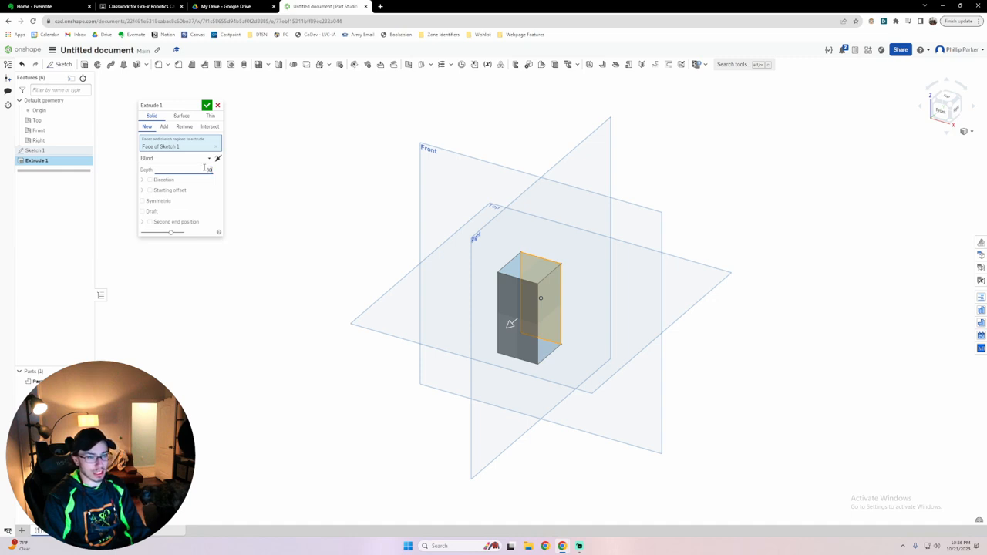
key("Return")
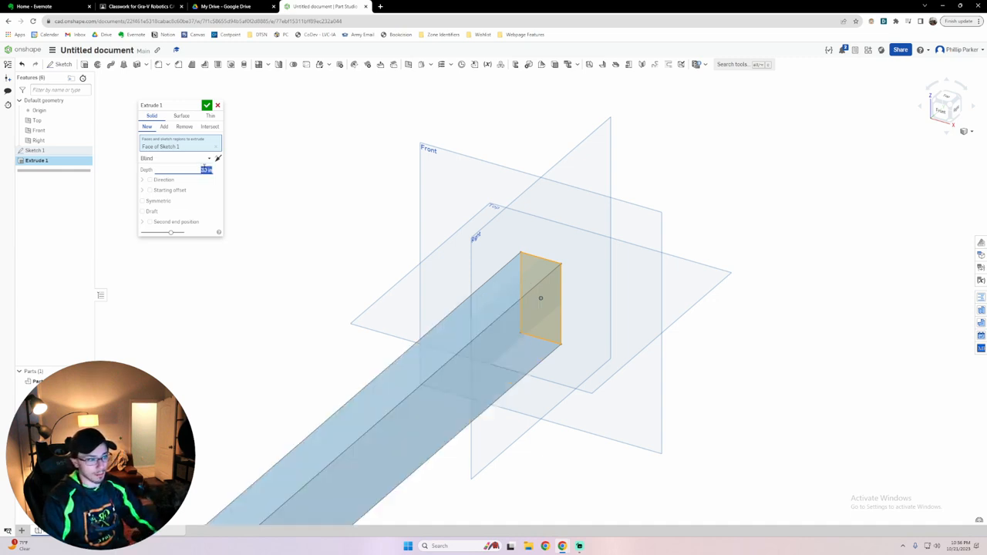
scroll(541, 303, "down", 4)
middle_click_drag(534, 315, 454, 303)
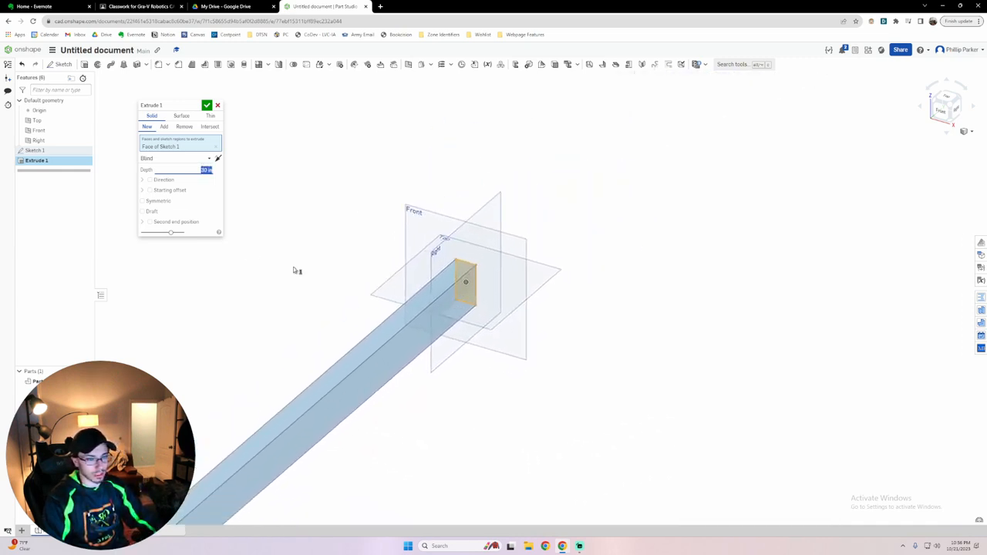
left_click(150, 202)
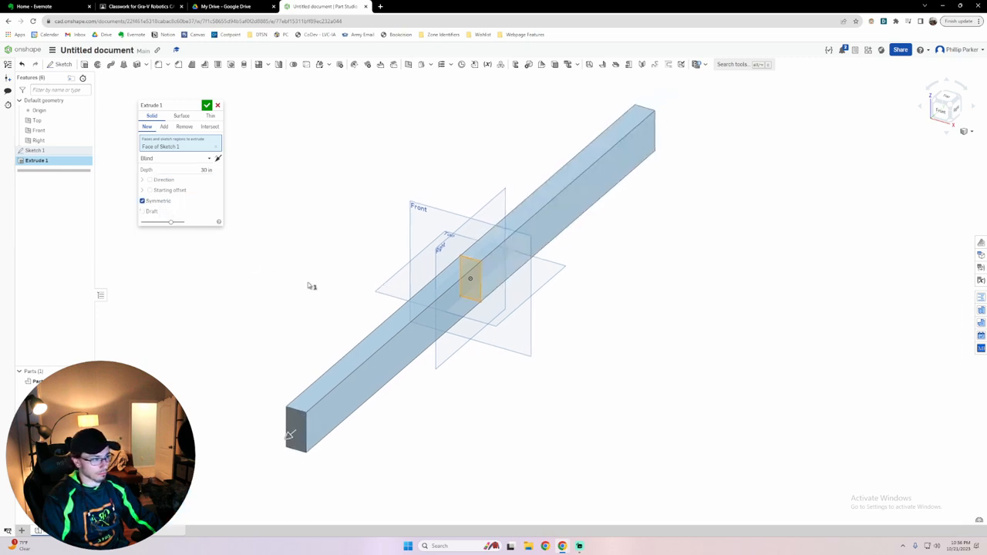
middle_click_drag(309, 284, 303, 286)
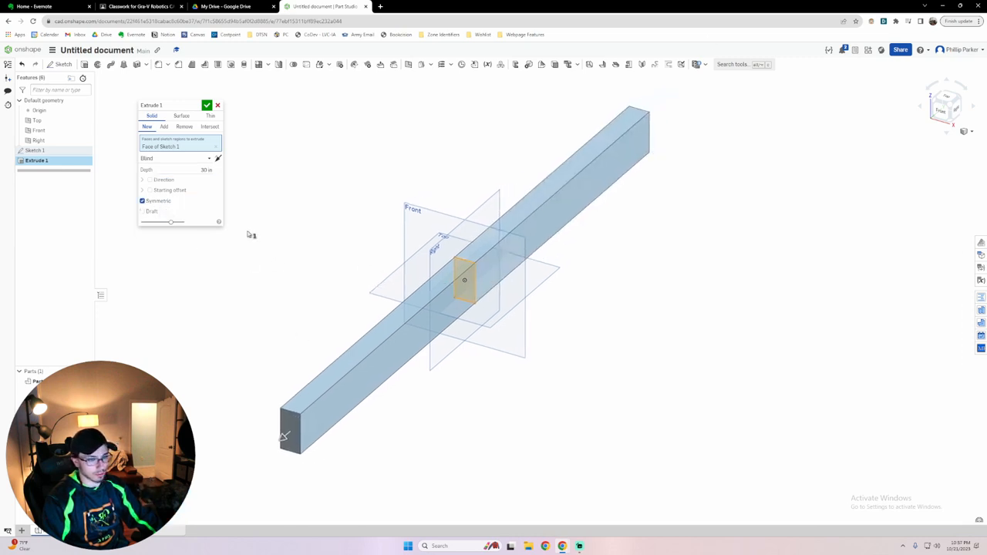
left_click(207, 108)
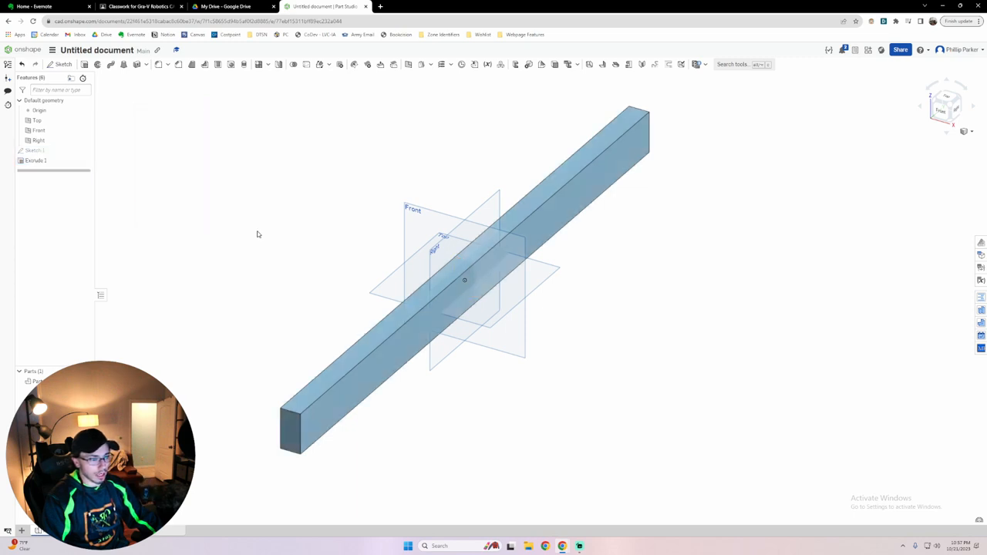
Reopen Sketch 1 for editing and view it straight on from the front.
scroll(281, 235, "up", 3)
scroll(281, 238, "up", 3)
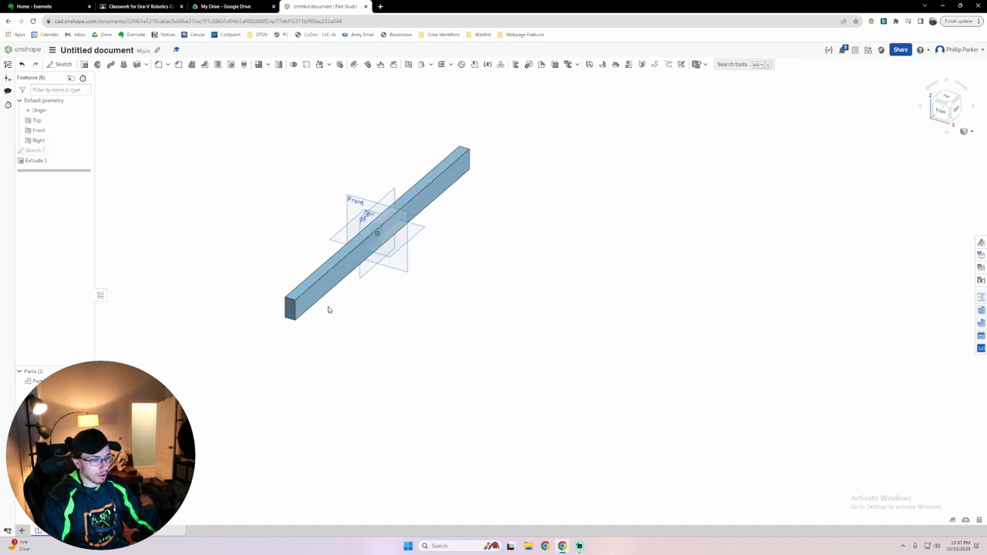
double_click(38, 151)
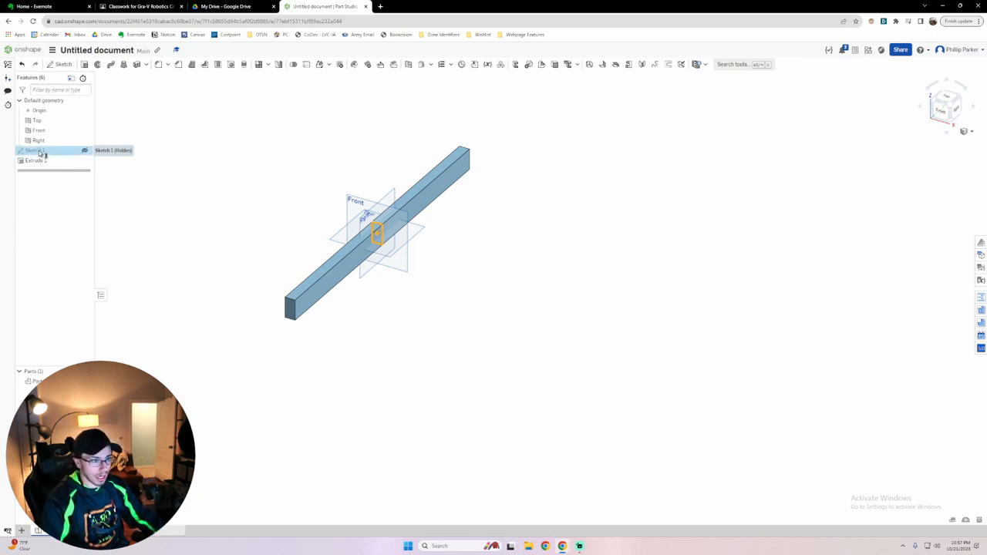
left_click(940, 112)
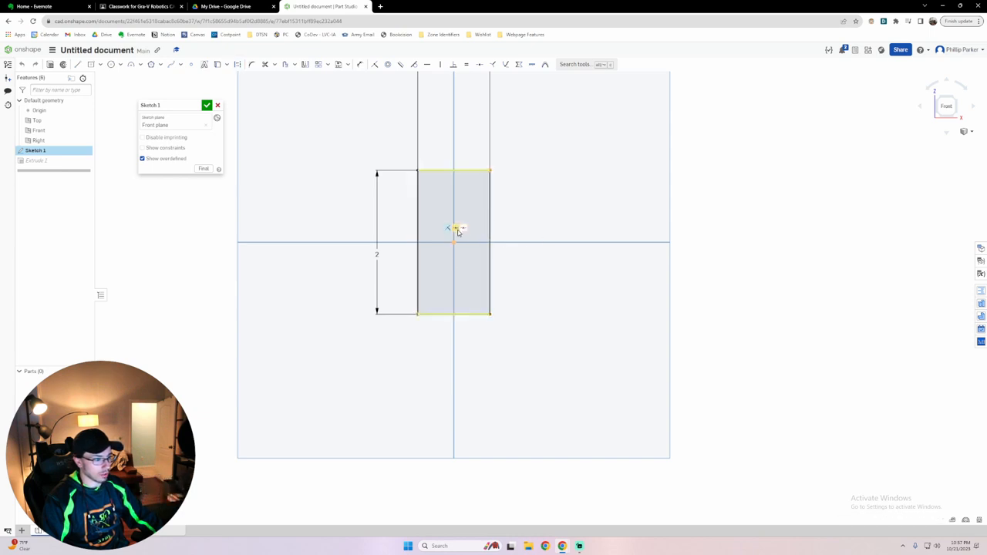
Delete the constraints that hold the rectangle centered on the origin.
right_click(458, 229)
left_click(486, 349)
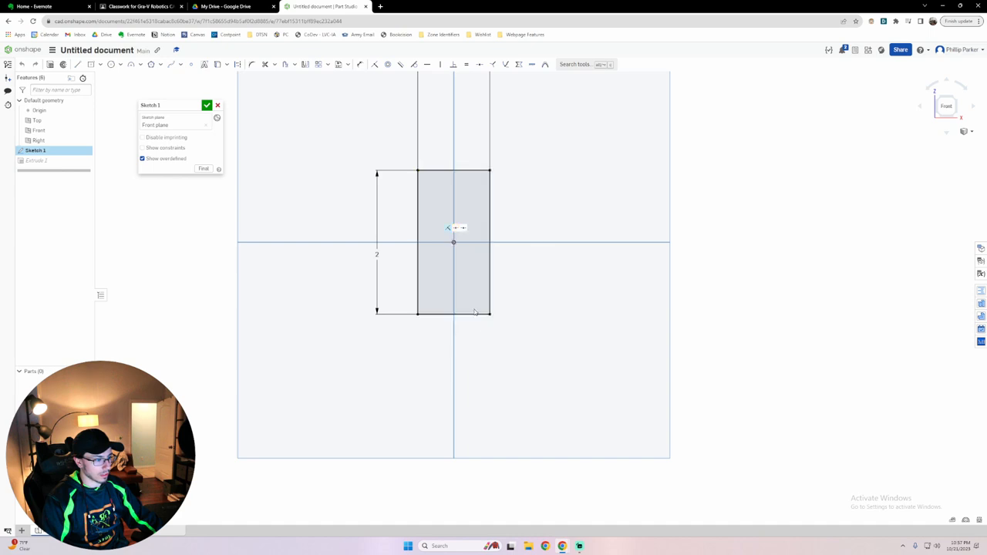
right_click(460, 230)
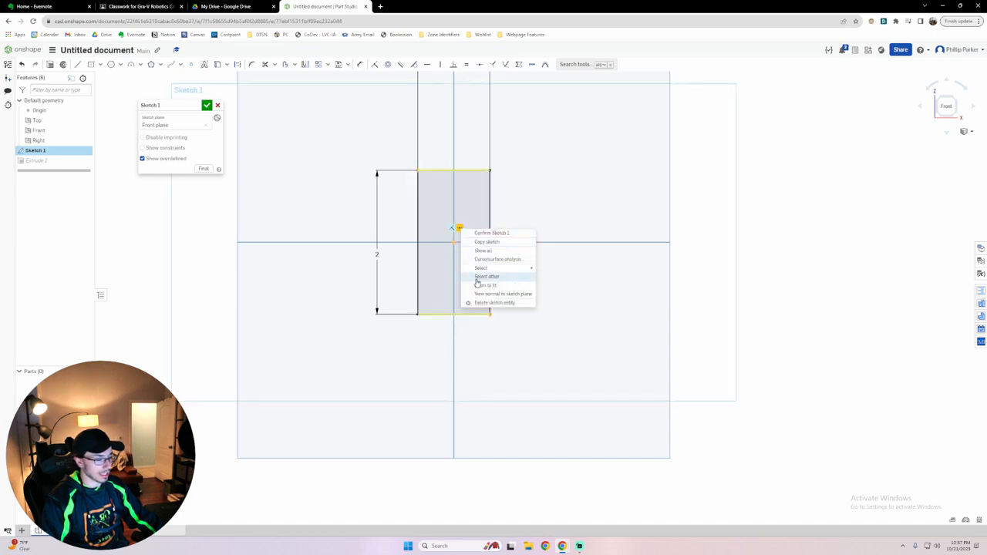
left_click(491, 303)
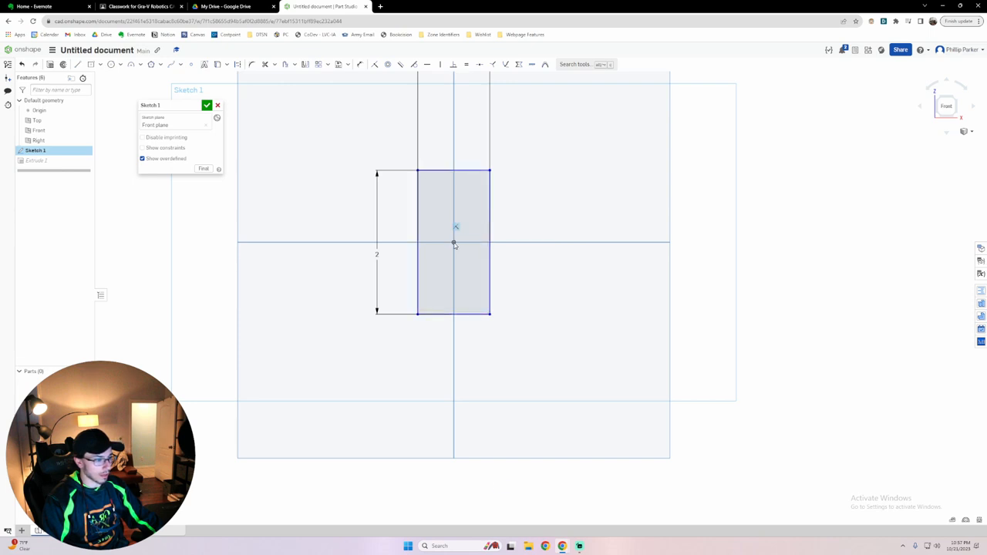
Shift the freed rectangle down and sideways off the origin, and undo both moves.
left_click_drag(483, 172, 483, 262)
mouse_move(491, 296)
left_mouse_down()
mouse_move(601, 283)
mouse_move(606, 270)
left_mouse_up()
scroll(619, 349, "down", 3)
middle_click_drag(645, 354, 501, 309)
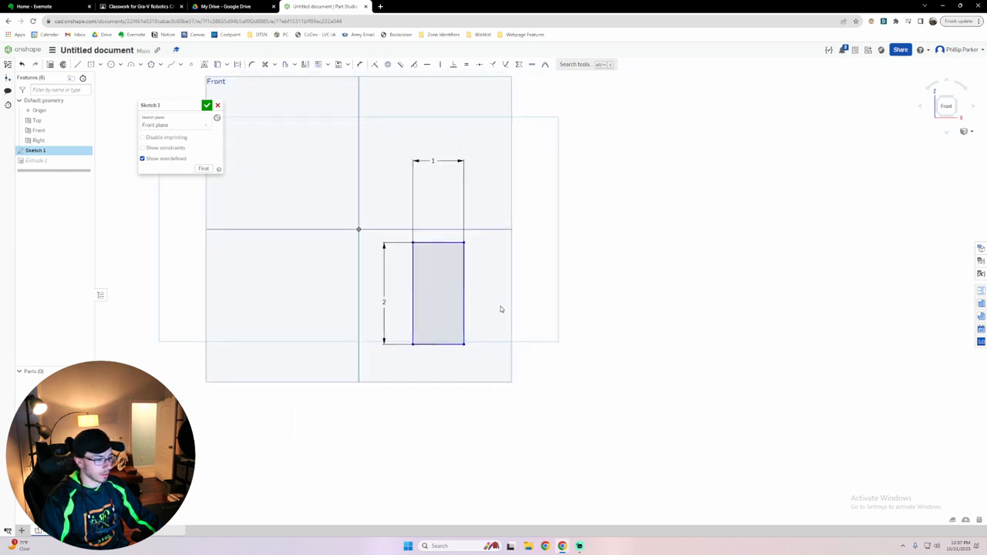
key("ctrl+z")
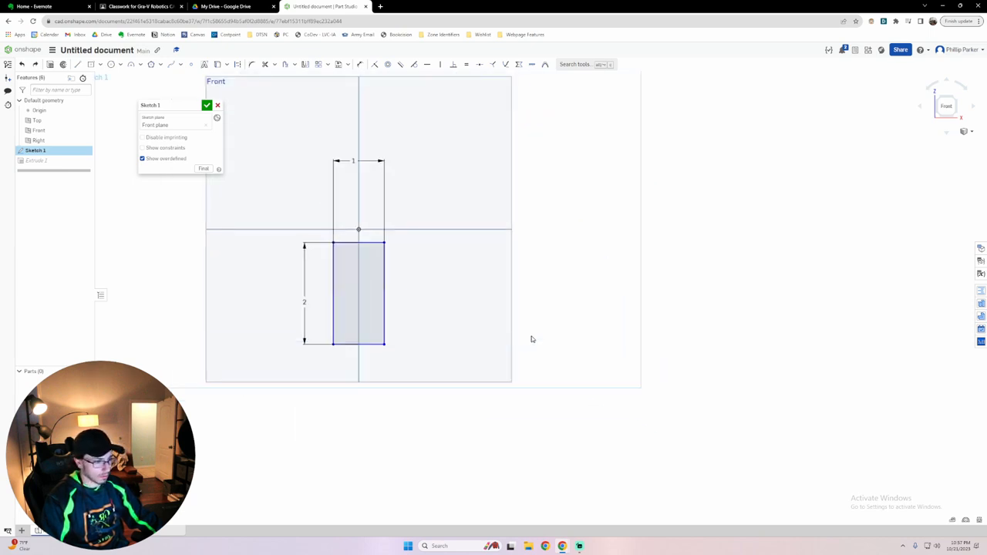
key("ctrl+z")
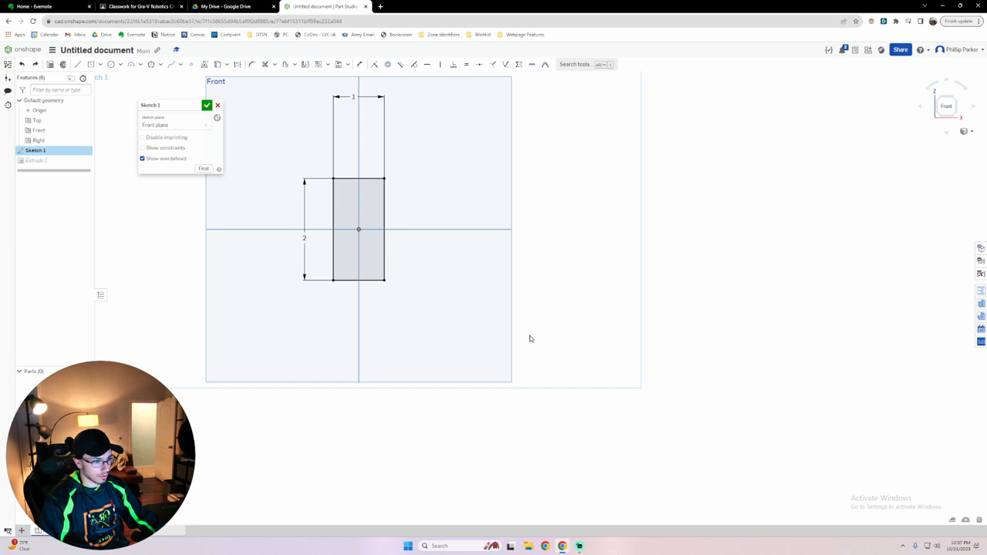
Delete the rectangle with its dimensions and draw a center-point rectangle about 2.7 in wide beside the Front plane, level with the origin.
left_click_drag(408, 310, 263, 96)
key("Delete")
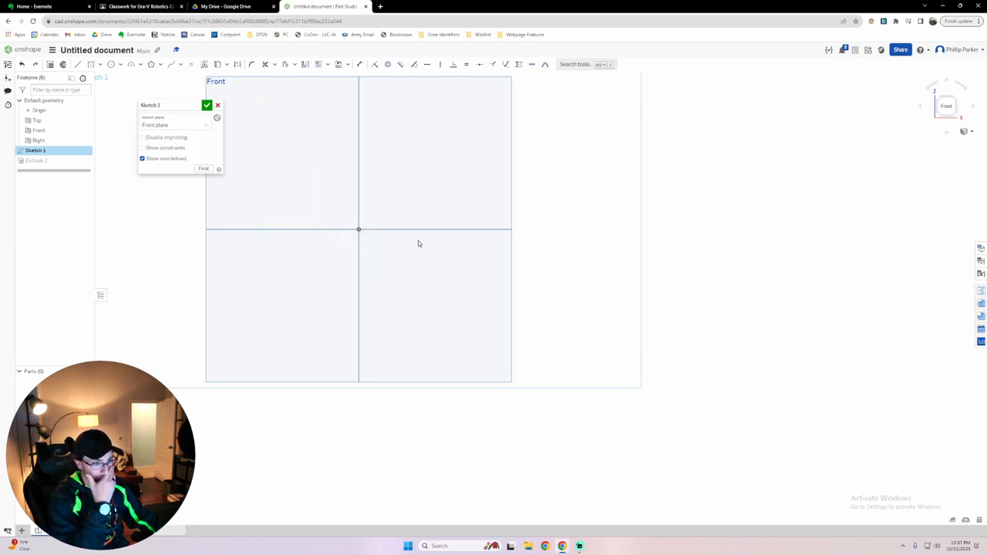
scroll(418, 241, "down", 3)
middle_click_drag(432, 240, 371, 260)
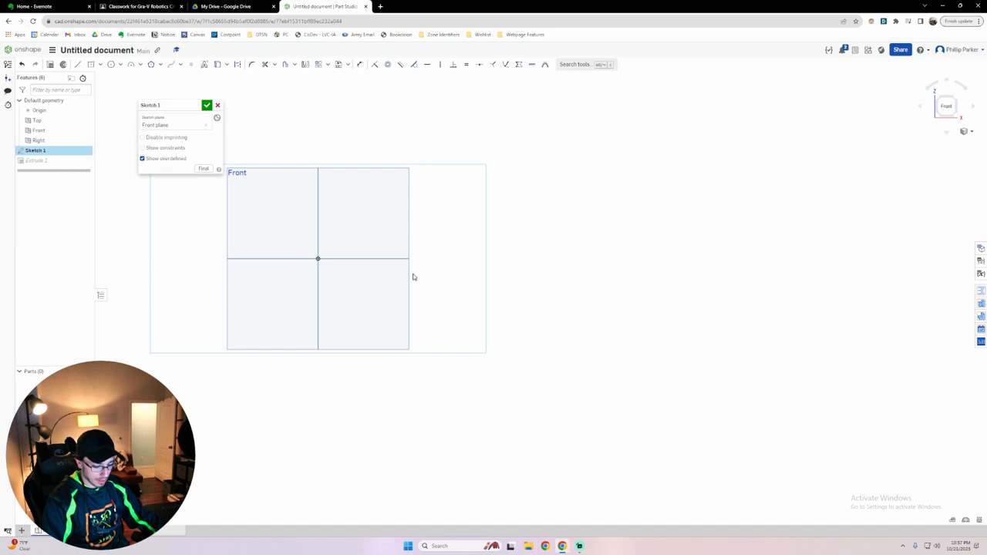
key("r")
left_click(505, 259)
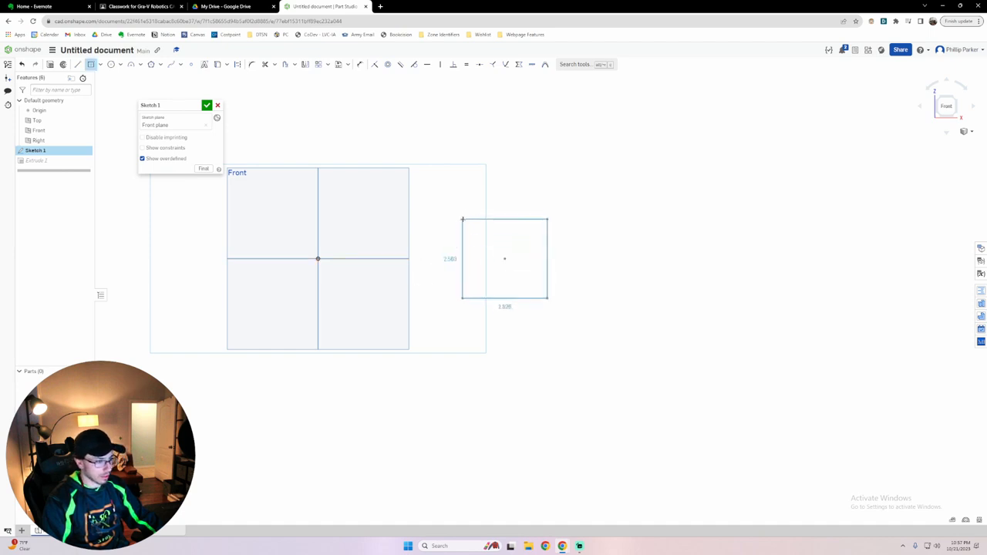
left_click(547, 315)
Dimension the new rectangle's width as 1 in.
key("d")
left_click(494, 203)
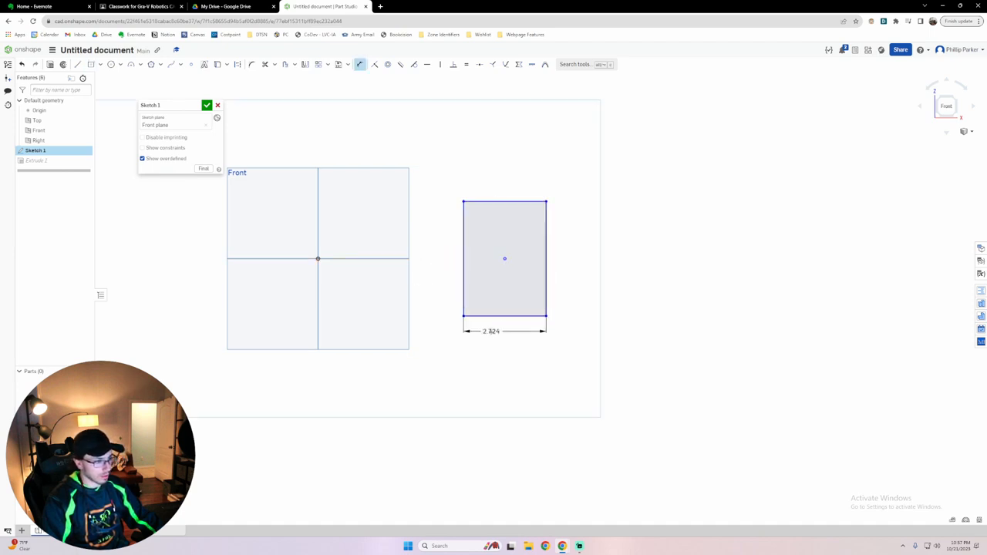
left_click(495, 316)
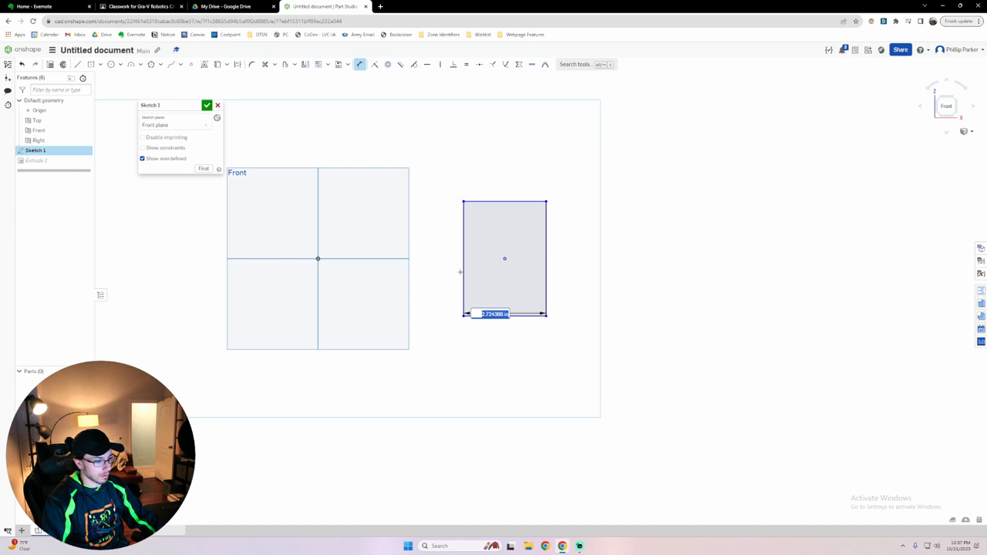
key("Return")
double_click(491, 313)
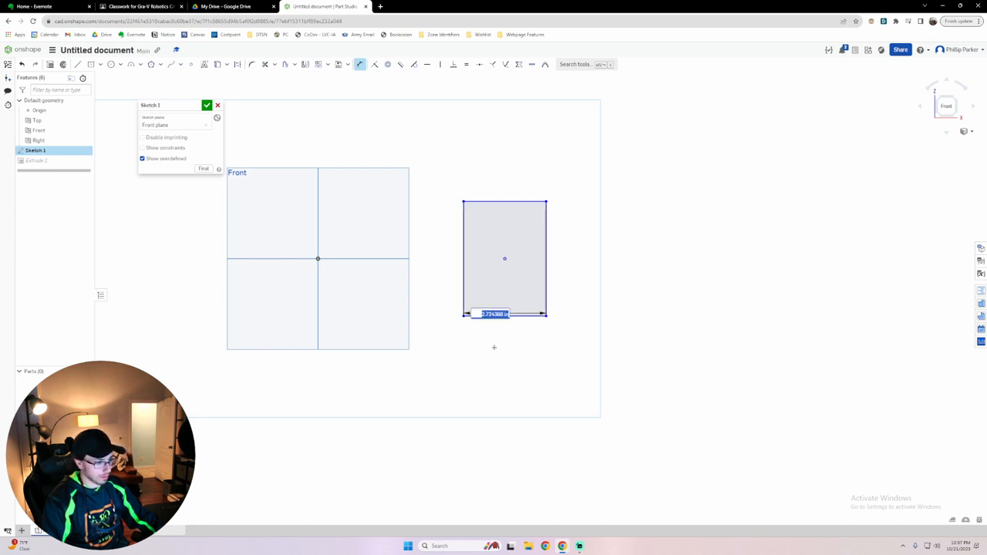
type("1")
key("Return")
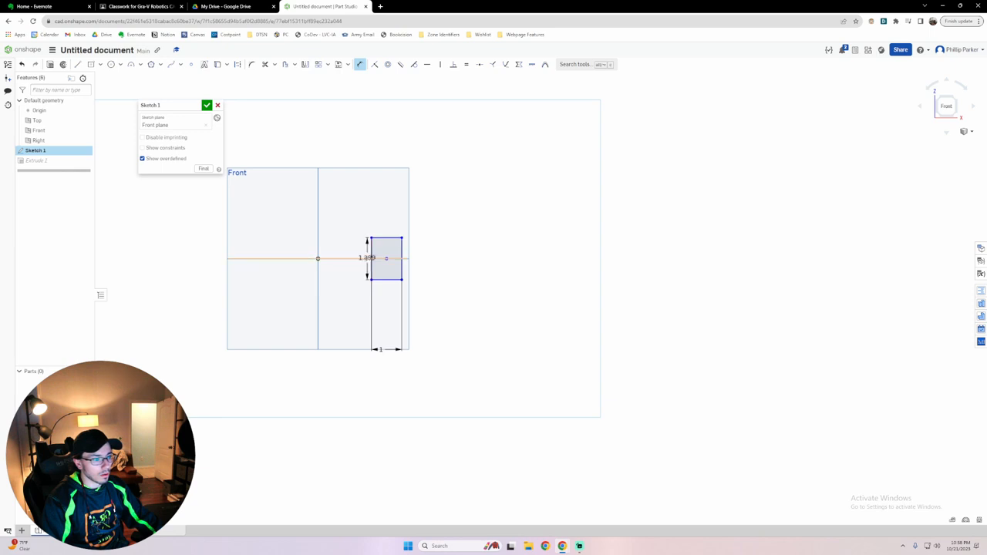
key("Escape")
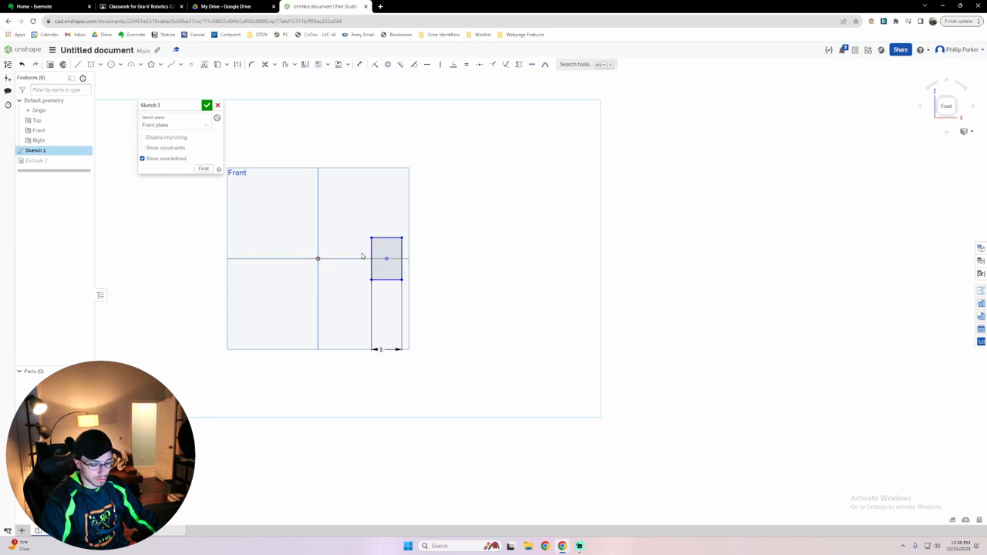
Dimension the new rectangle's height as 2 in.
key("d")
left_click(371, 258)
left_click(355, 249)
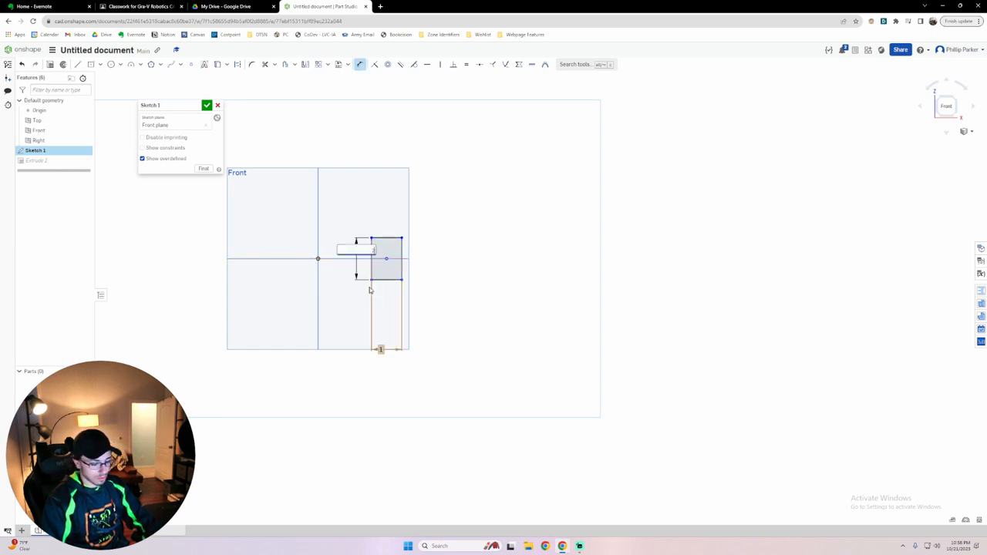
type("2")
key("Return")
Move the rectangle sideways clear of the Front plane, with its far edge about 6.3 in from the origin.
scroll(378, 335, "up", 3)
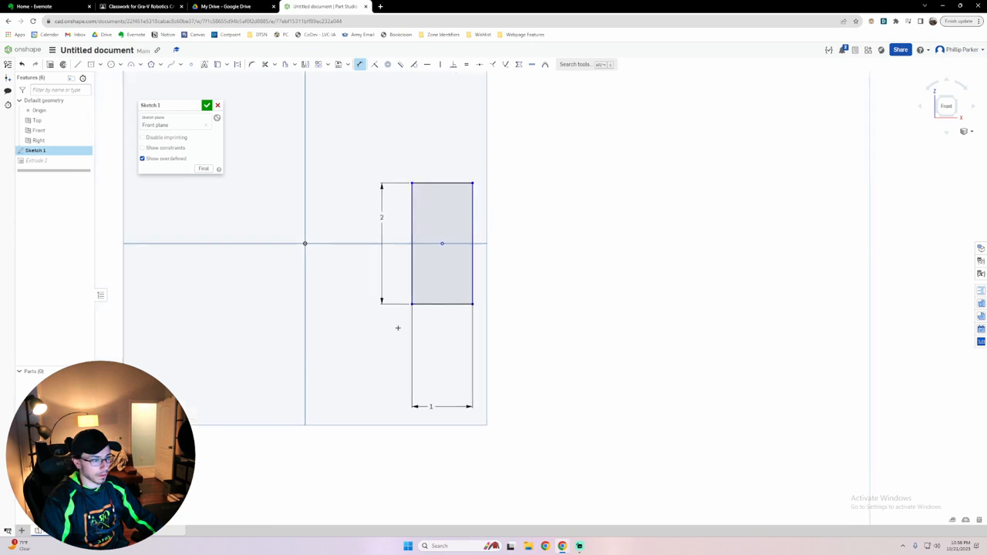
scroll(398, 328, "down", 2)
left_click_drag(430, 270, 583, 289)
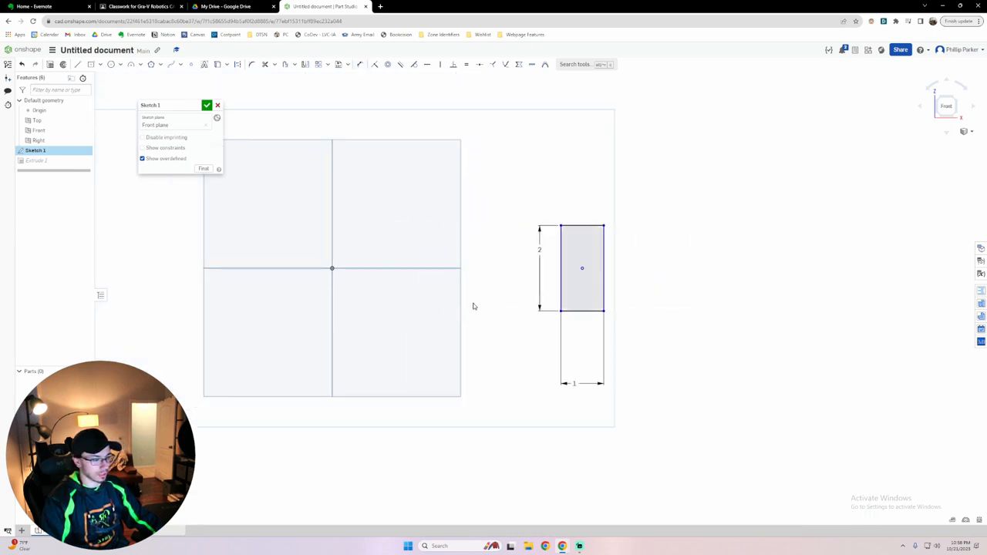
Dimension the horizontal distance from the origin to the rectangle's far vertical edge as 30 in.
key("d")
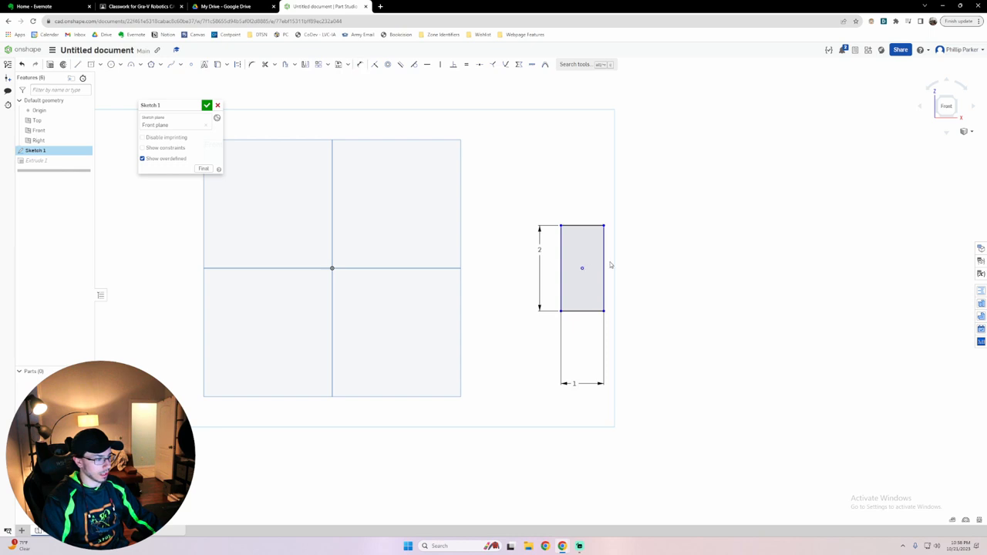
left_click(604, 267)
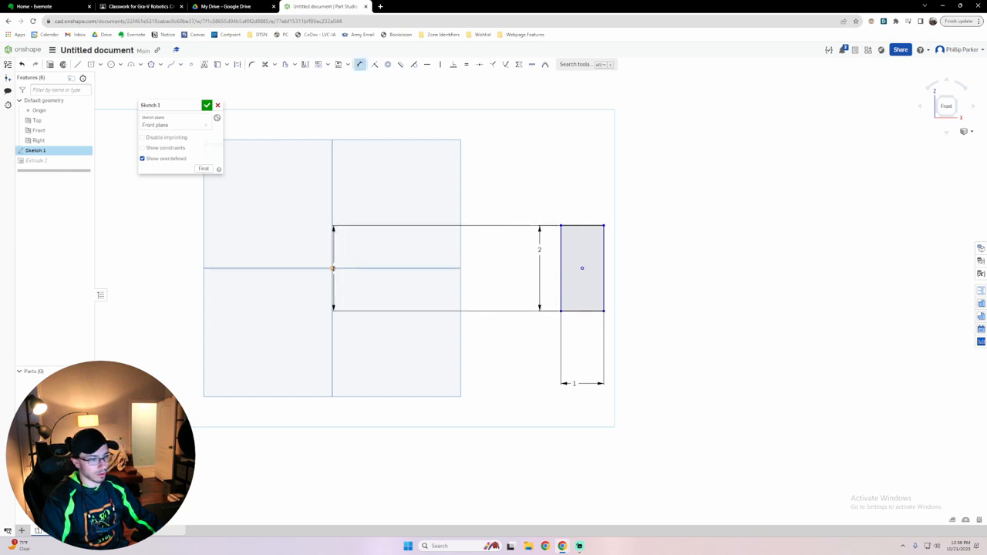
left_click(333, 268)
left_click(428, 209)
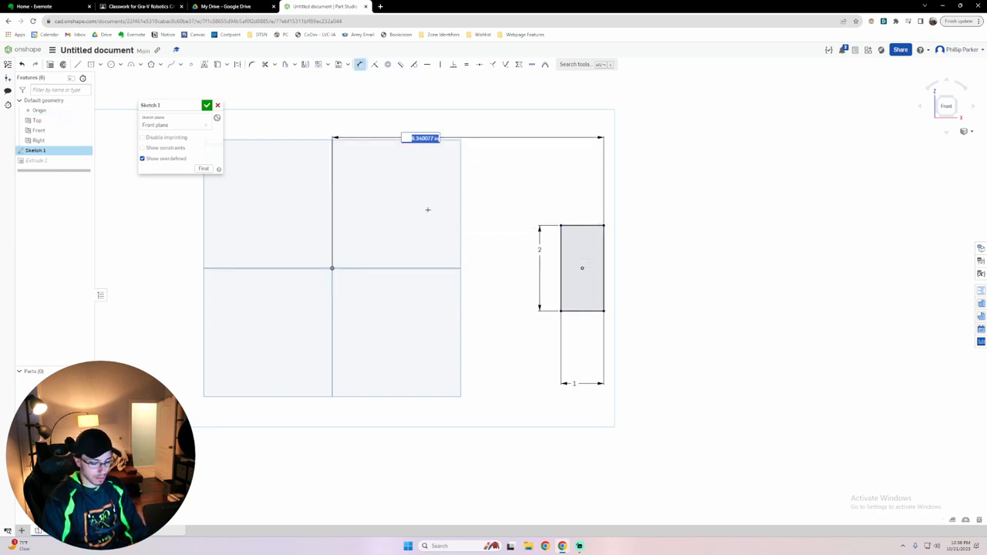
type("30")
key("Return")
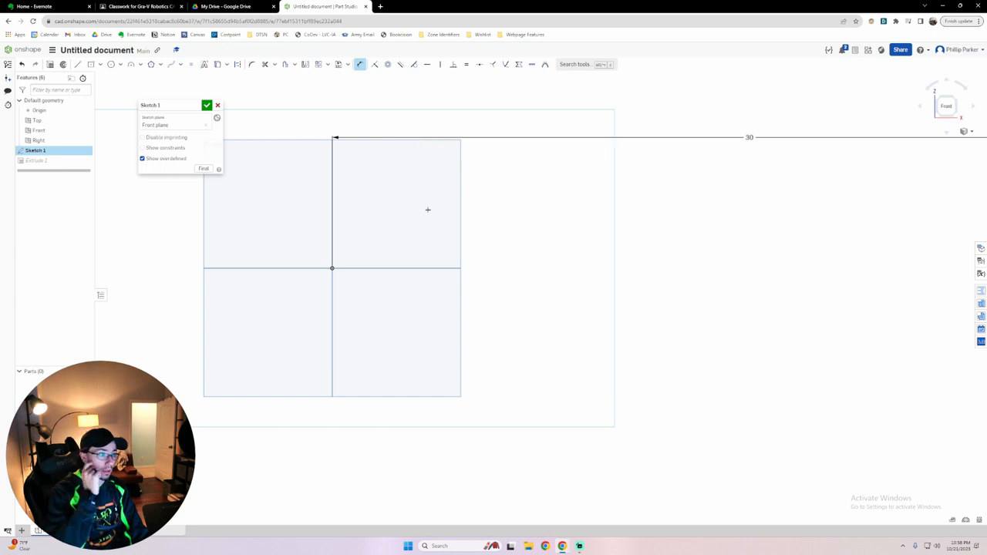
Set the distance between the origin and the rectangle's far edge to 15/2 in.
scroll(220, 266, "down", 3)
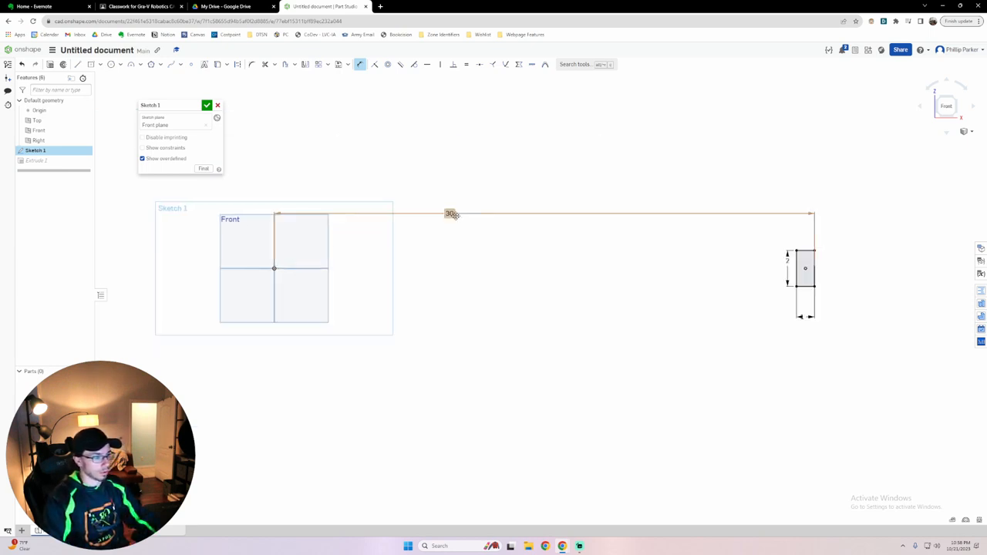
double_click(452, 214)
key("BackSpace")
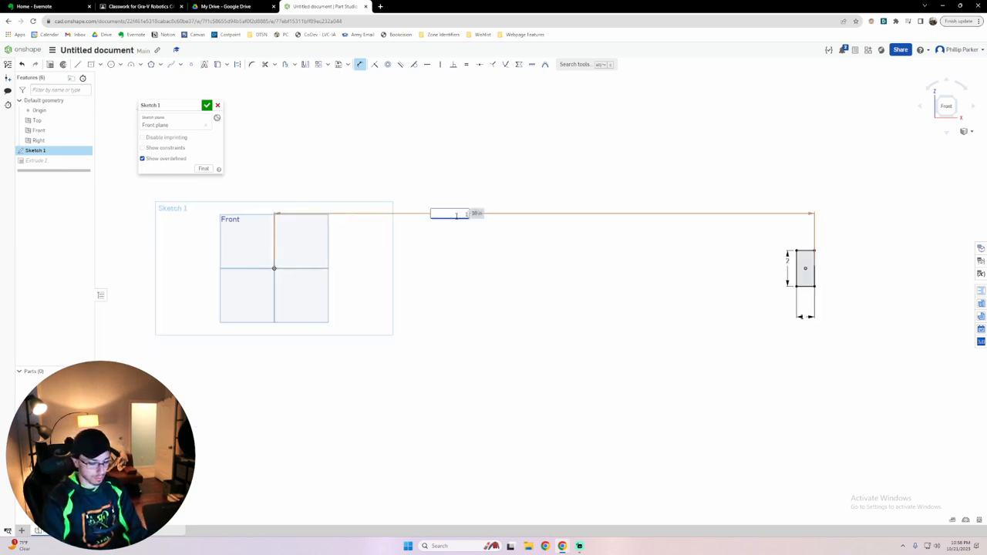
type("15/2")
key("Return")
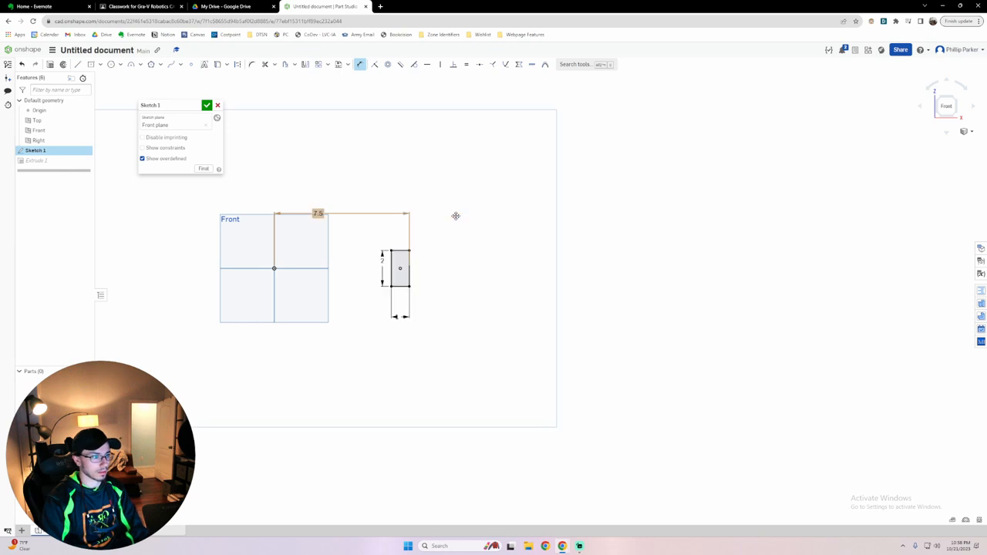
Set the distance from the origin to the rectangle's far edge to 15 in and accept Sketch 1.
double_click(318, 215)
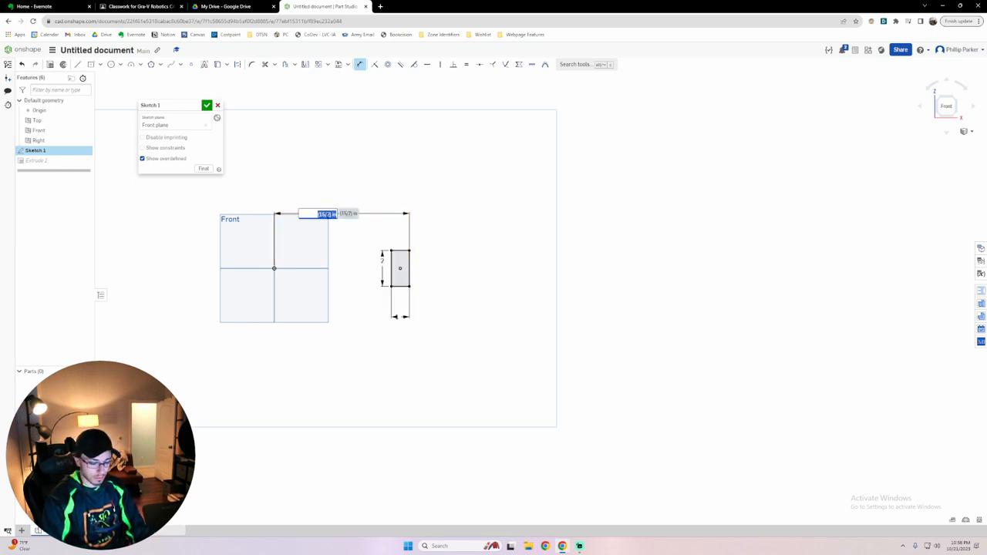
type("30")
key("Return")
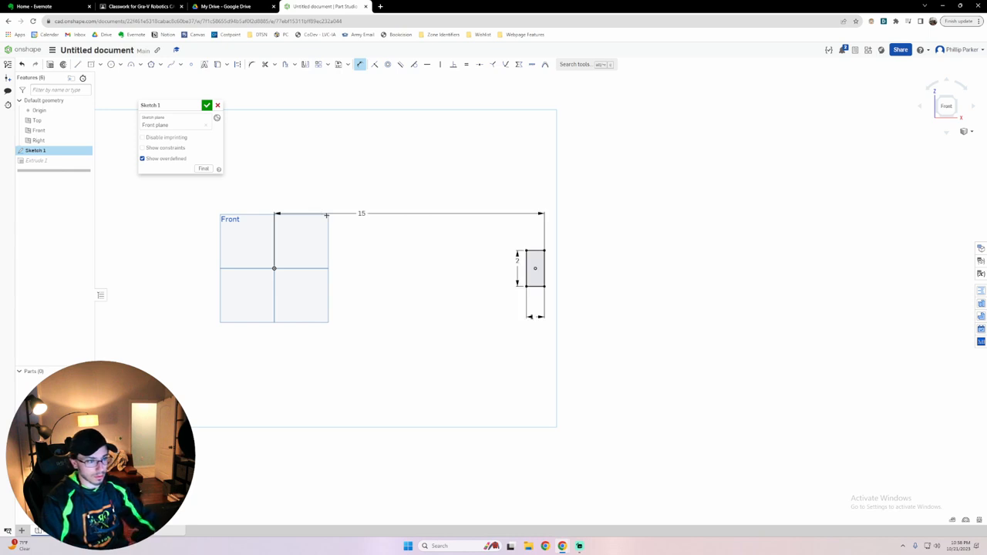
left_click(209, 106)
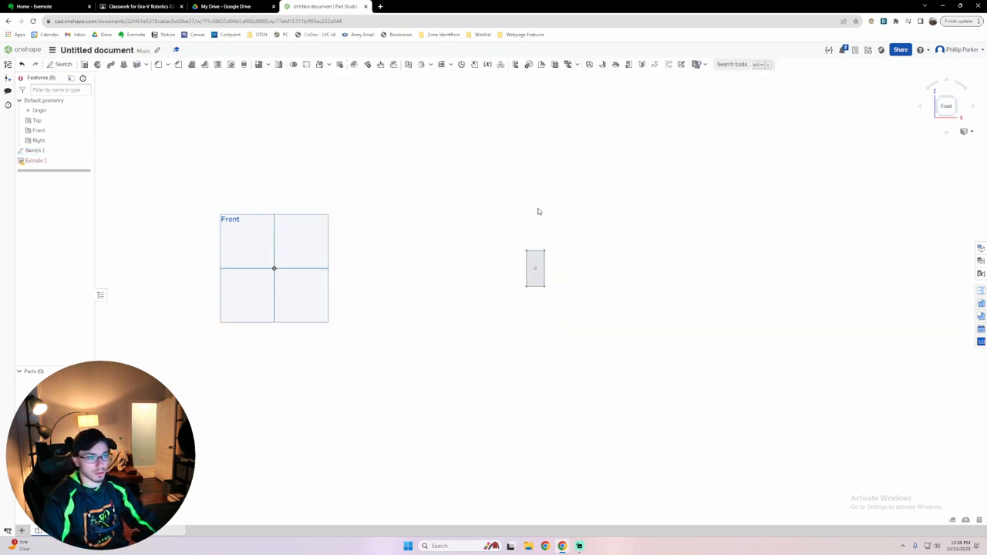
key("shift+7")
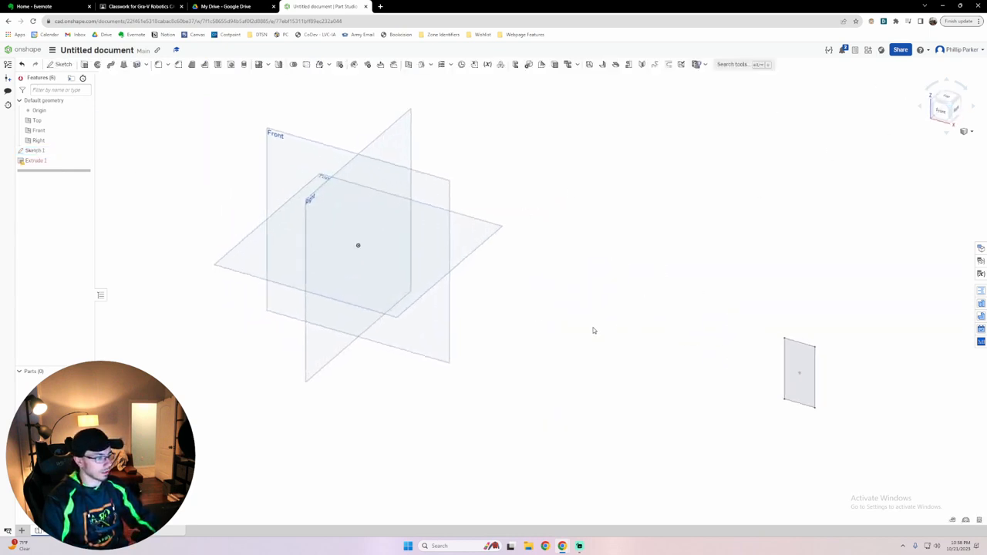
middle_click_drag(598, 328, 493, 274)
scroll(493, 275, "down", 2)
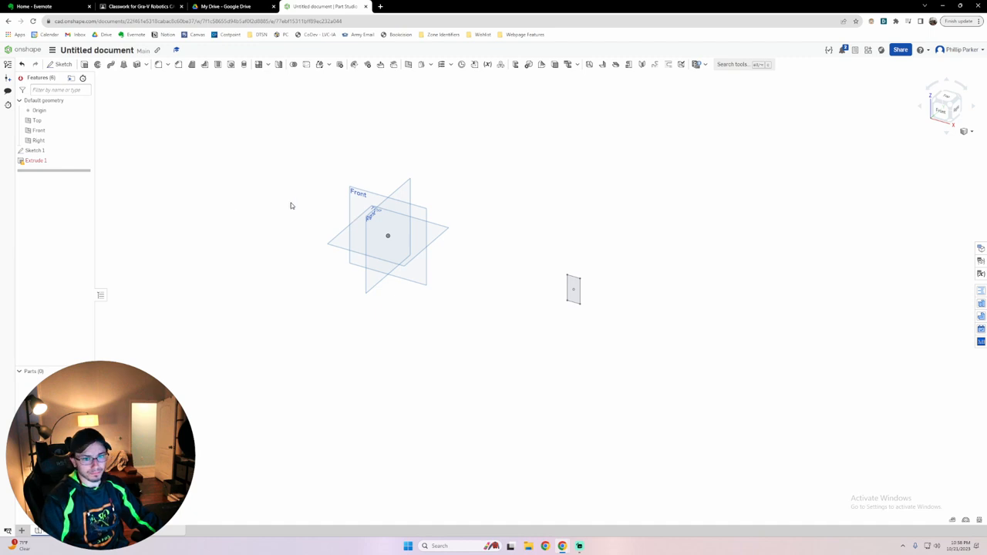
double_click(53, 162)
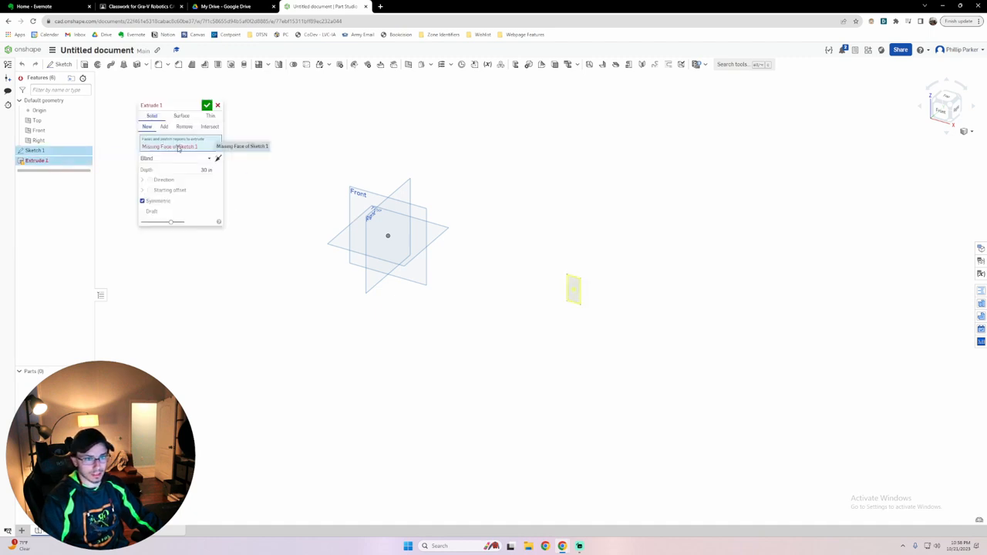
left_click(218, 147)
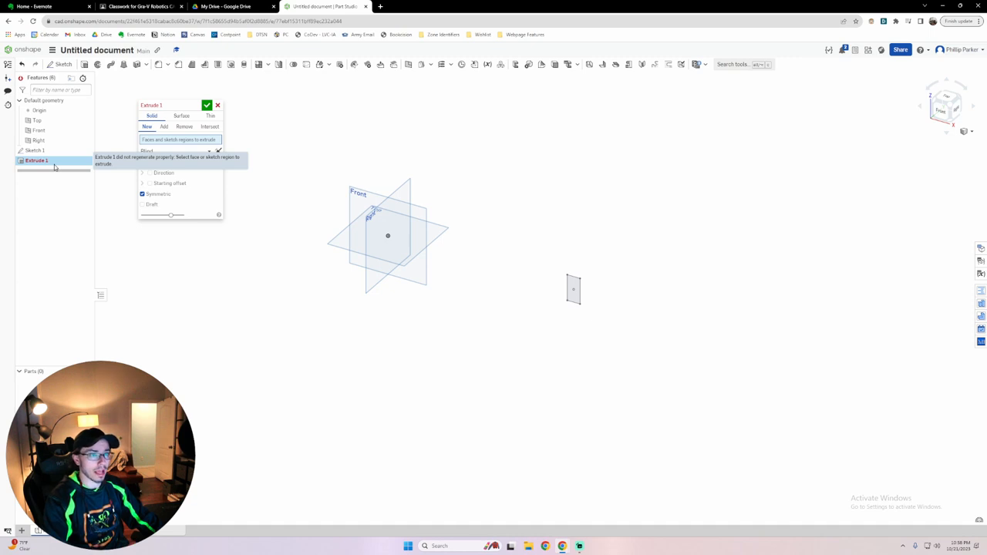
left_click(217, 105)
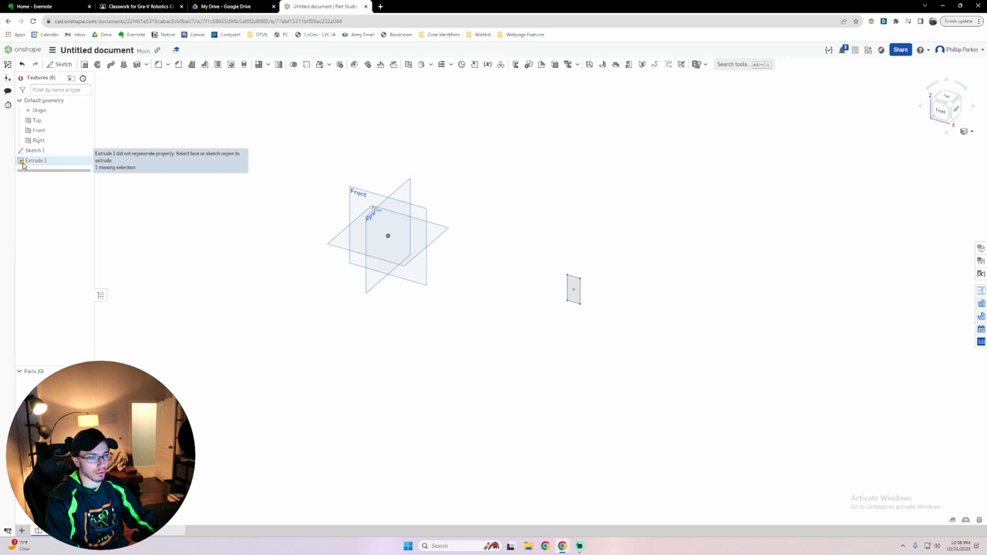
Repair Extrude 1 by replacing its missing face with the new rectangle region of Sketch 1, and accept the feature.
double_click(62, 165)
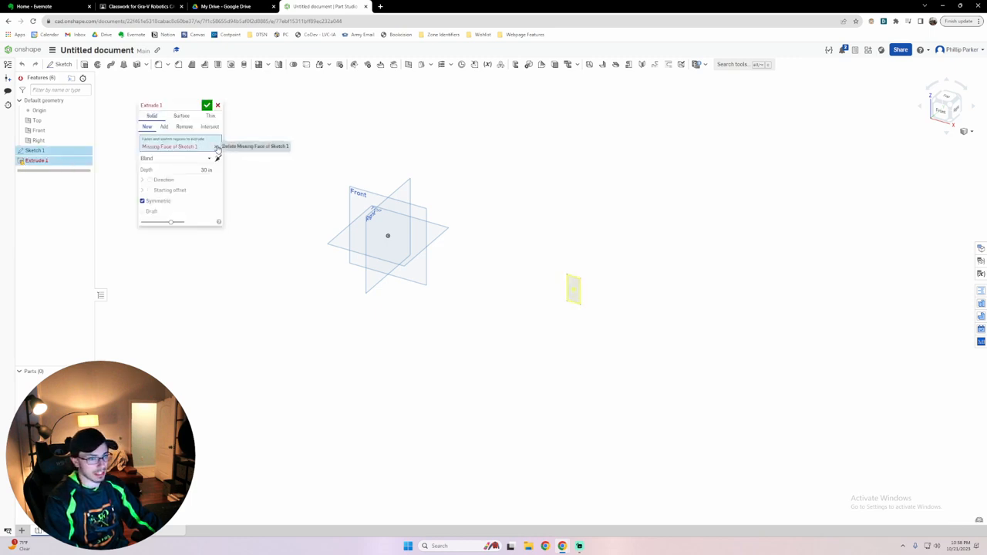
left_click(217, 148)
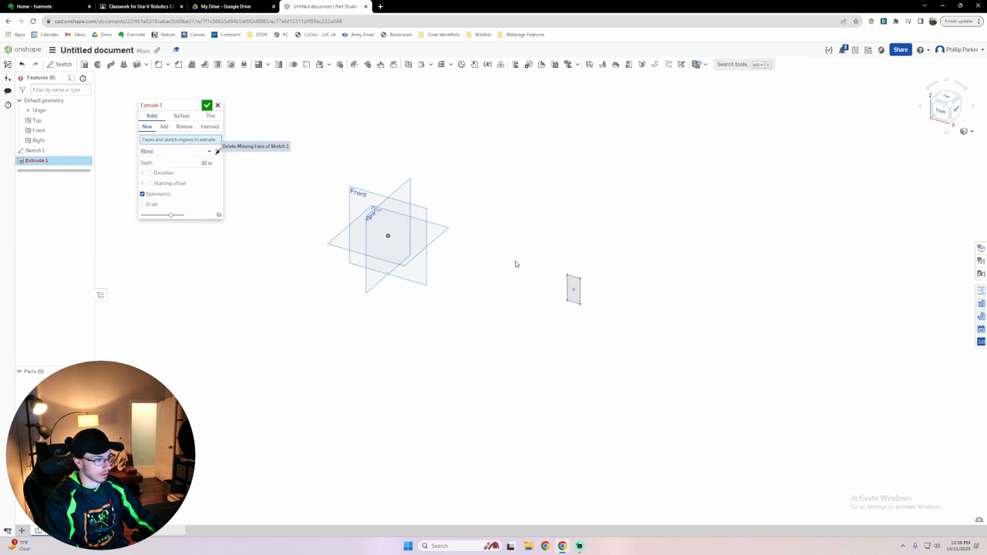
left_click(573, 290)
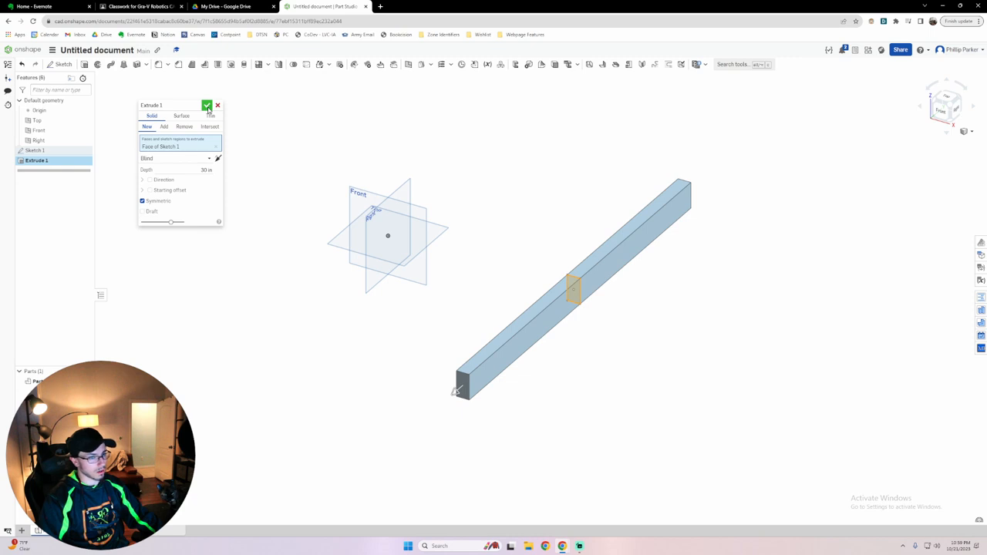
left_click(206, 105)
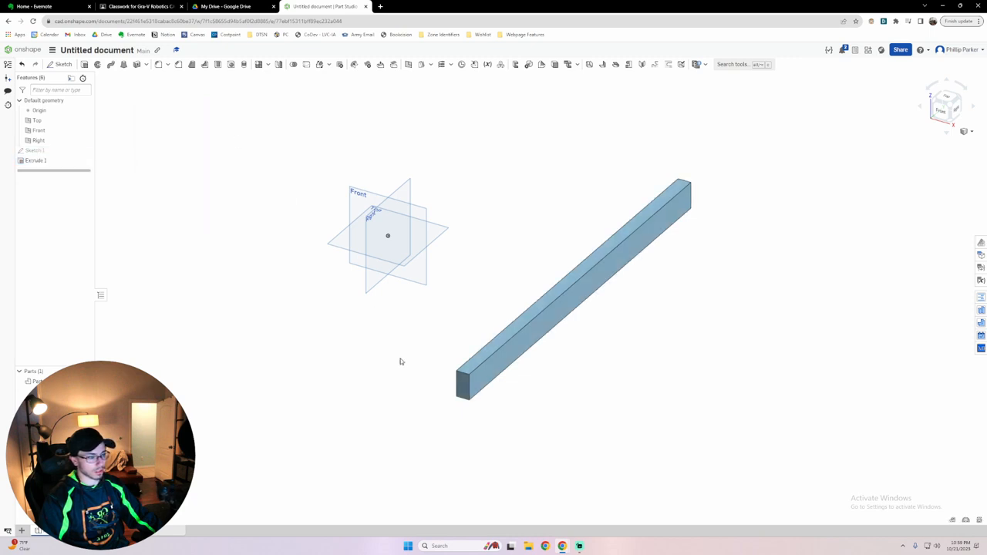
Convert the extruded bar into a hollow tube with Tube Converter, using the Versa With Custom Spacing style for the 2" face.
middle_click_drag(398, 360, 331, 346)
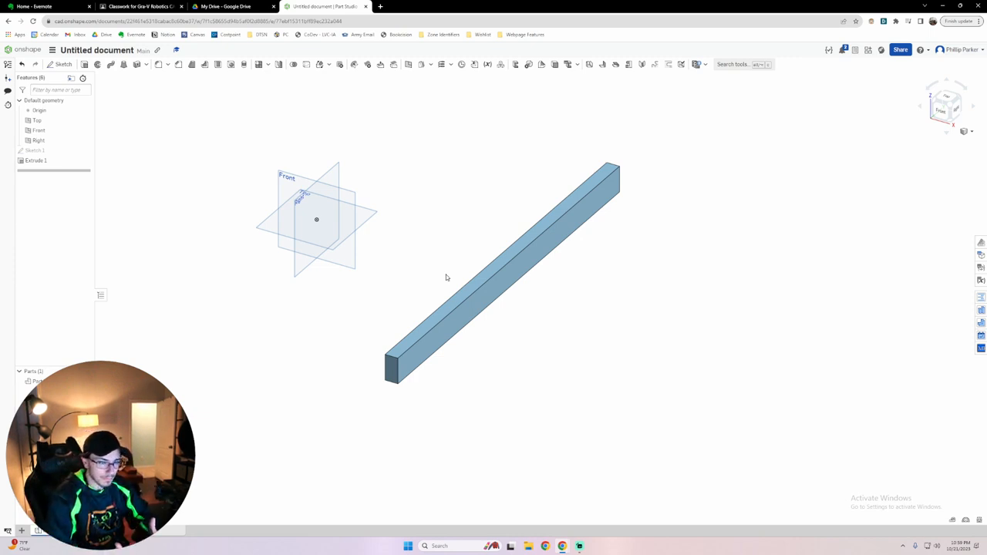
left_click(697, 64)
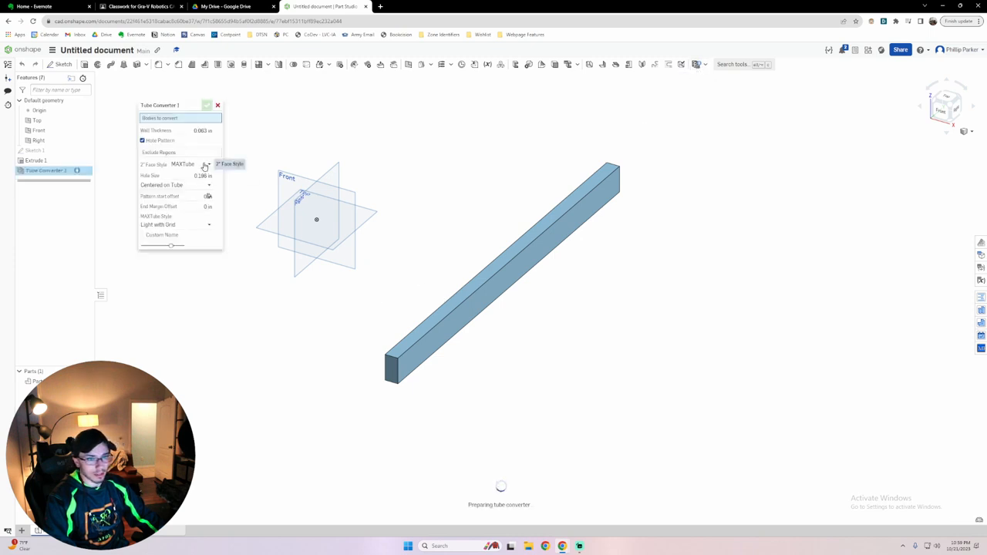
left_click(204, 165)
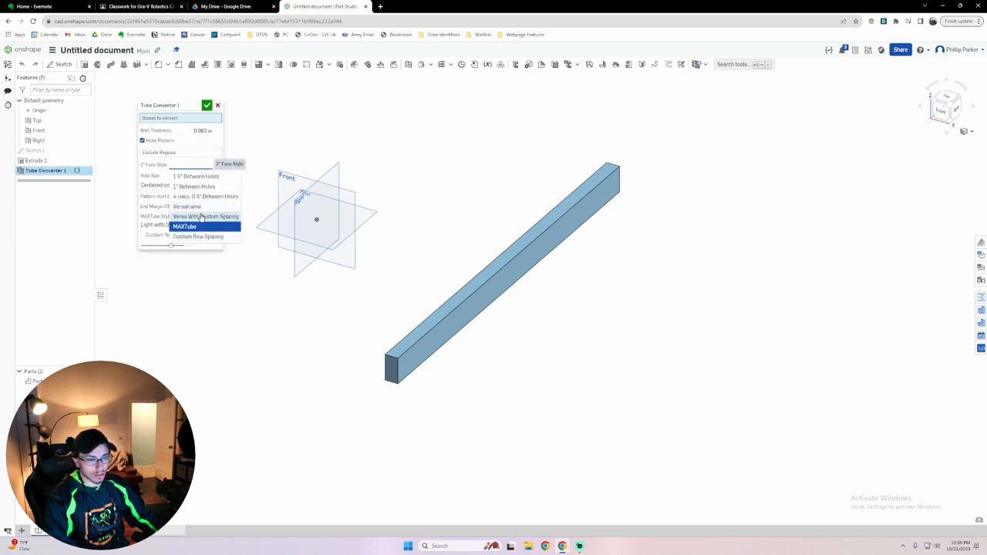
left_click(200, 216)
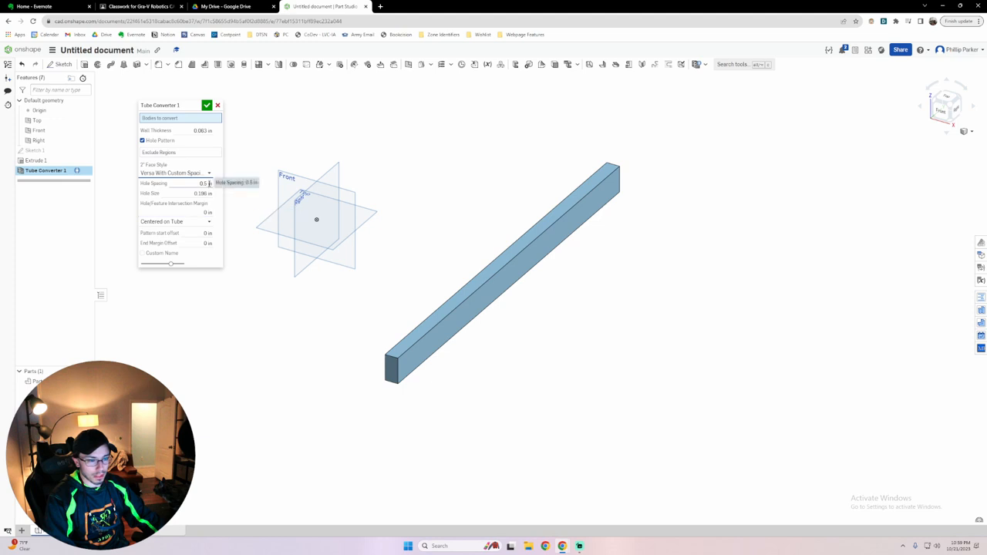
left_click(429, 352)
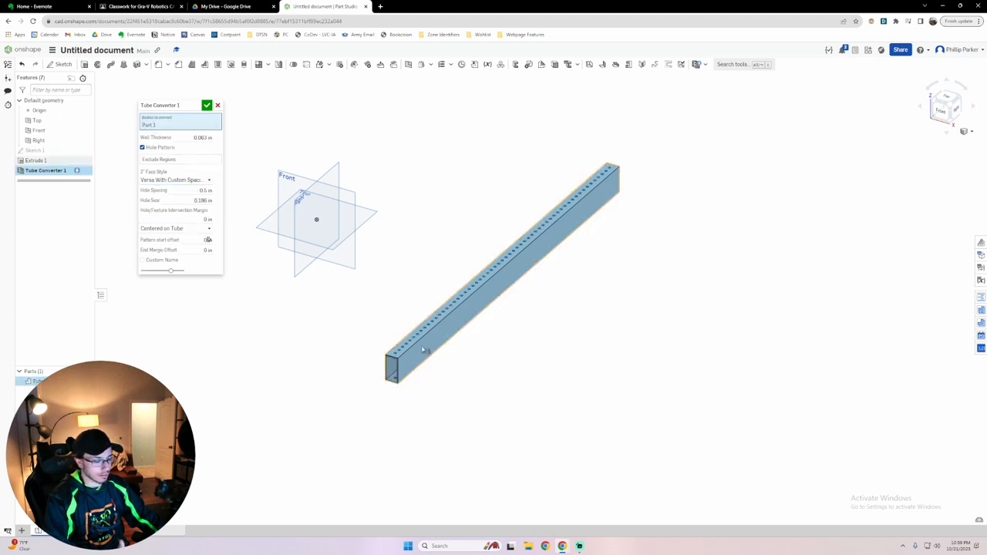
left_click(206, 105)
mouse_move(513, 432)
right_mouse_down()
mouse_move(534, 401)
mouse_move(544, 406)
mouse_move(523, 413)
mouse_move(522, 429)
mouse_move(515, 418)
right_mouse_up()
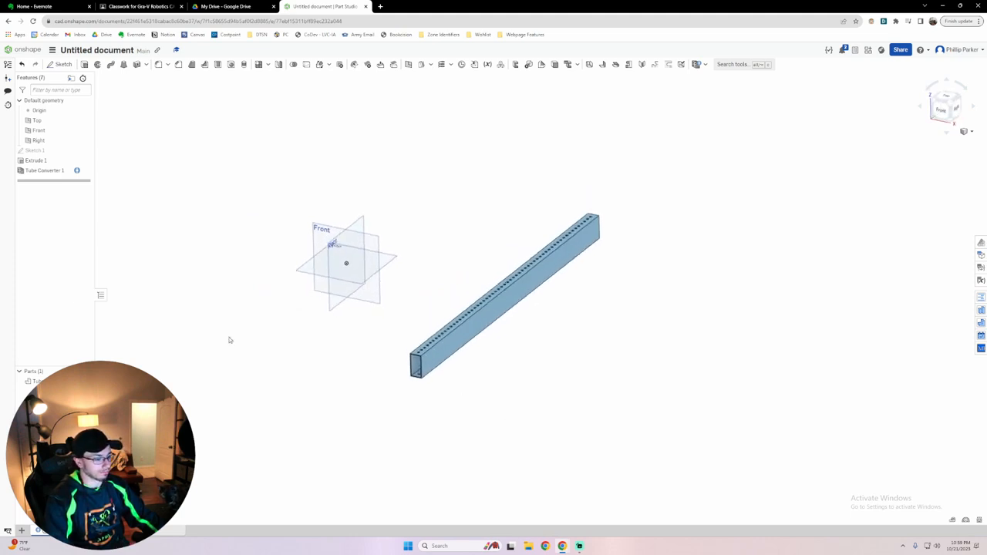